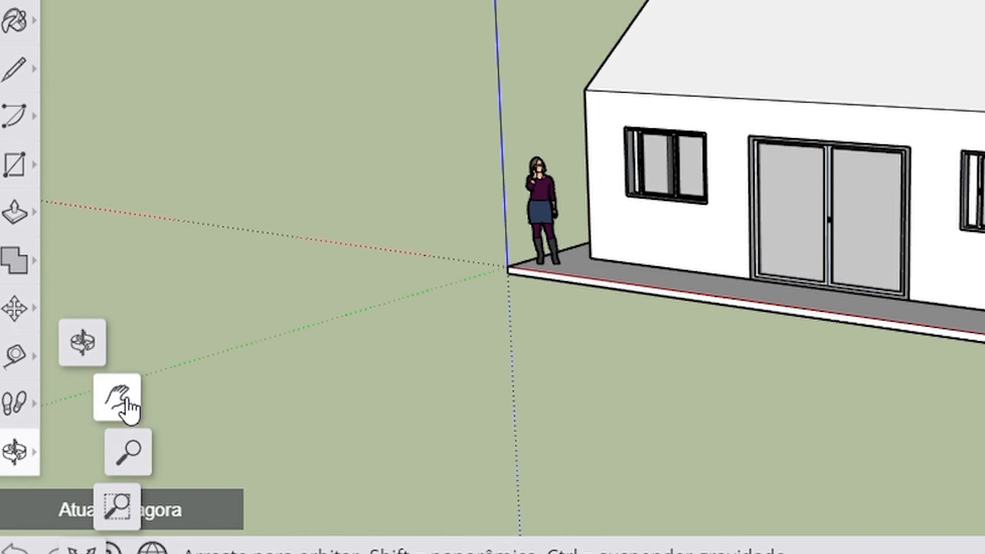
Orbit around the house model to examine its front, back, sides and roof from several angles
{"action": "left_click_drag", "start_coordinate": [411, 342], "coordinate": [711, 342]}
{"action": "left_click_drag", "start_coordinate": [232, 344], "coordinate": [748, 327]}
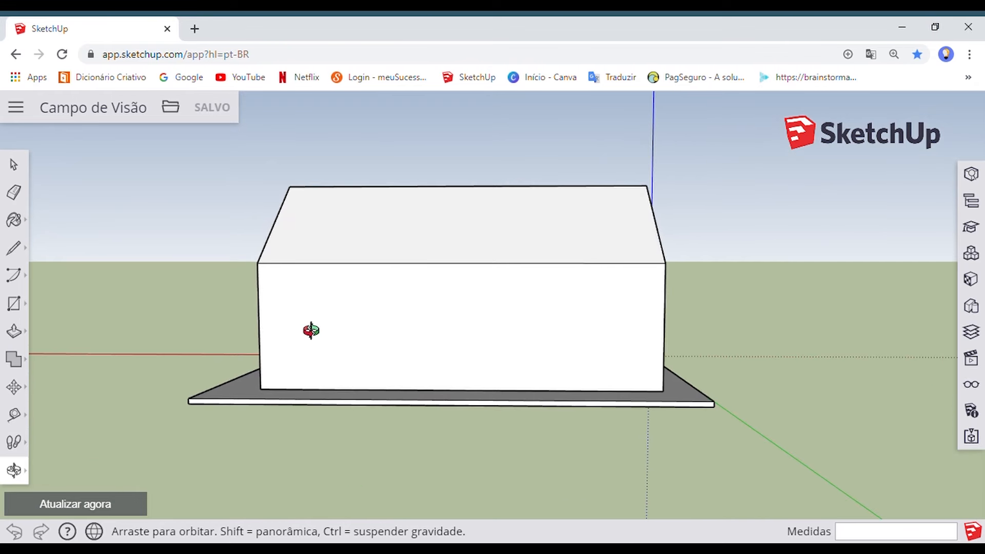
{"action": "left_click_drag", "start_coordinate": [311, 330], "coordinate": [572, 353]}
{"action": "left_click_drag", "start_coordinate": [381, 459], "coordinate": [423, 300]}
{"action": "left_click_drag", "start_coordinate": [487, 277], "coordinate": [464, 374]}
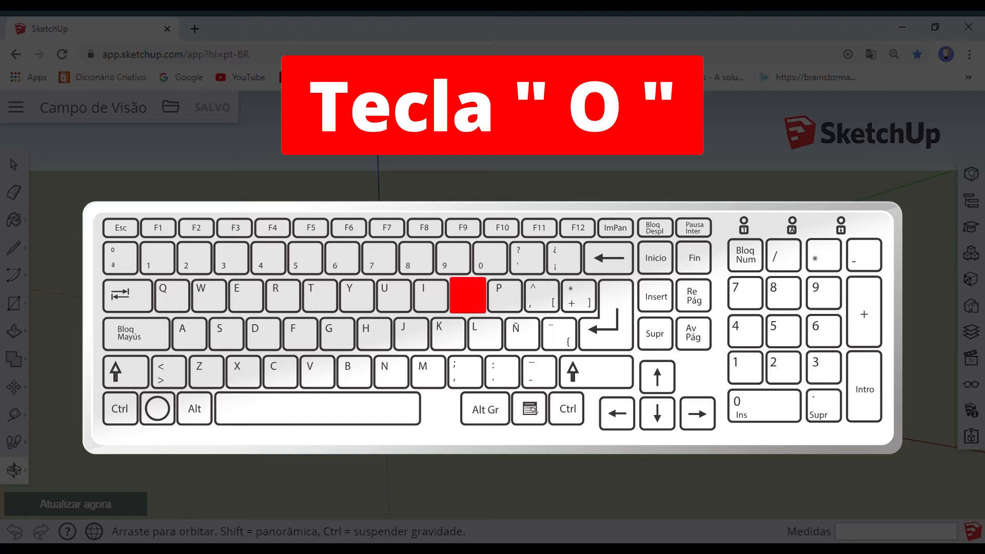
{"action": "left_click_drag", "start_coordinate": [464, 374], "coordinate": [421, 328]}
{"action": "key", "text": "space"}
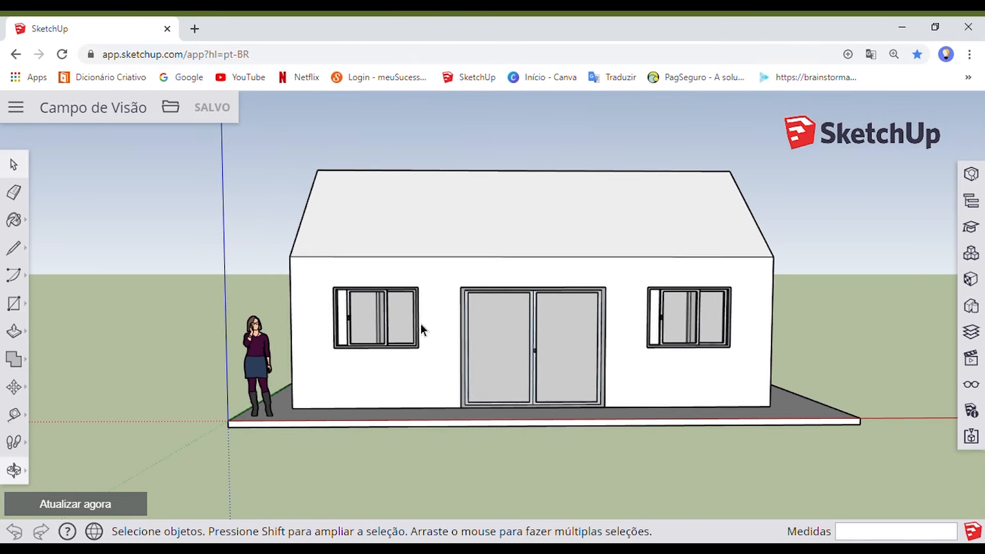
{"action": "left_click_drag", "start_coordinate": [573, 350], "coordinate": [547, 336]}
{"action": "key", "text": "space"}
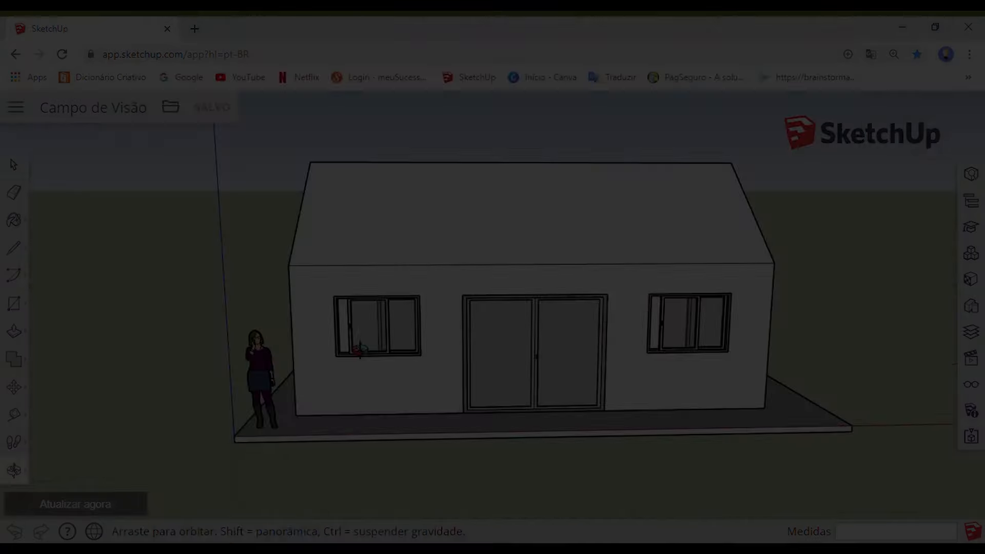
{"action": "left_click_drag", "start_coordinate": [380, 354], "coordinate": [562, 349]}
{"action": "key", "text": "space"}
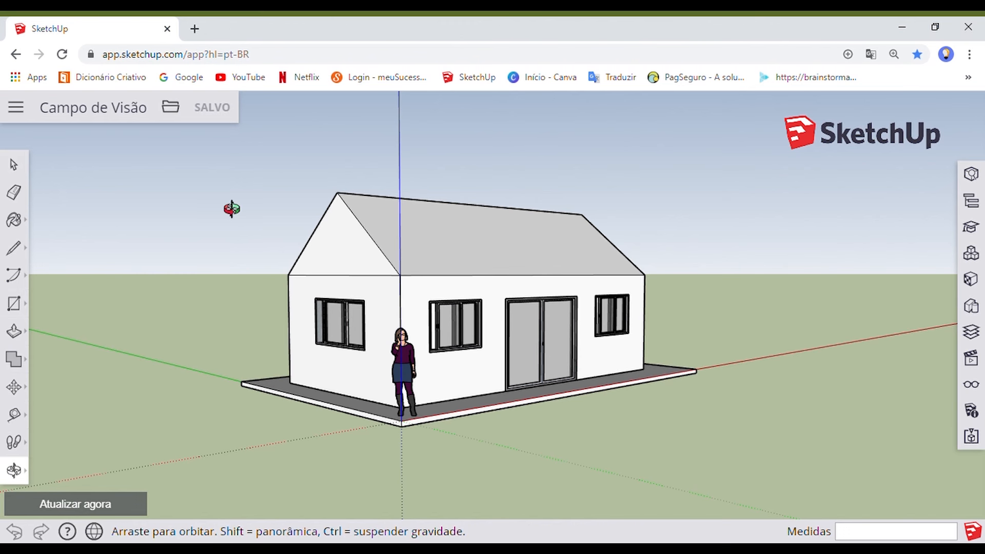
{"action": "left_click_drag", "start_coordinate": [232, 209], "coordinate": [301, 282]}
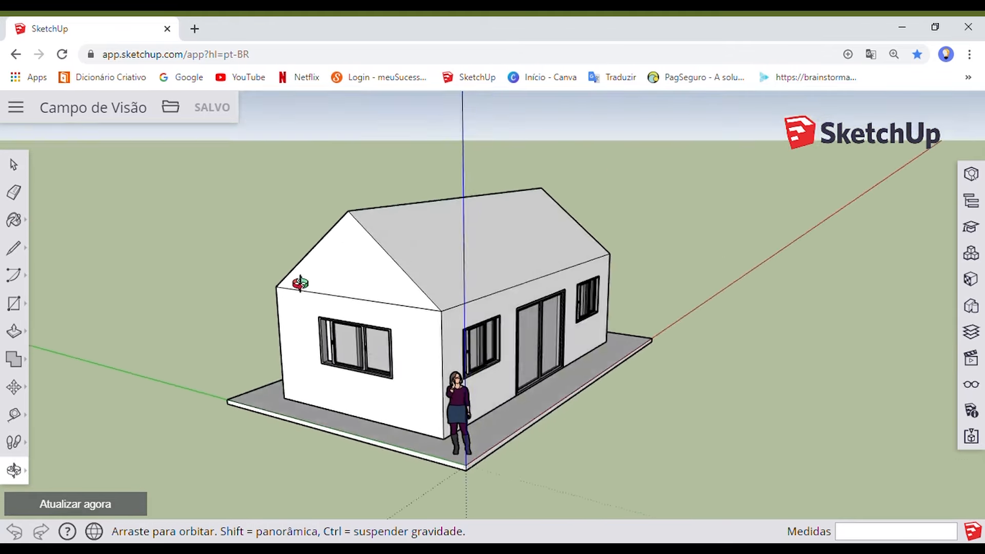
{"action": "key", "text": "space"}
{"action": "key", "text": "o"}
{"action": "left_click_drag", "start_coordinate": [538, 398], "coordinate": [582, 364]}
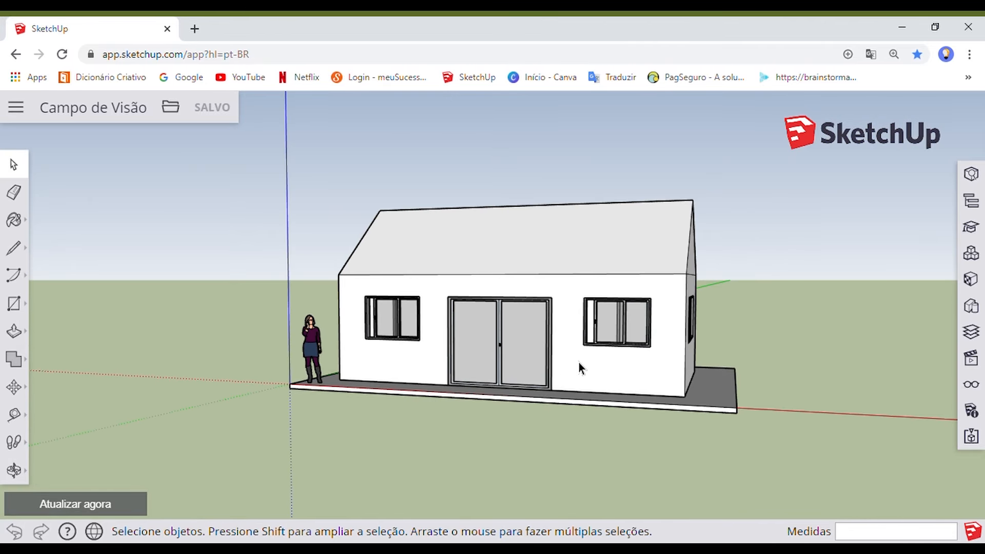
Zoom out from the house and back in, orbiting to examine it from different distances
{"action": "scroll", "coordinate": [579, 362], "scroll_direction": "down", "scroll_amount": 10}
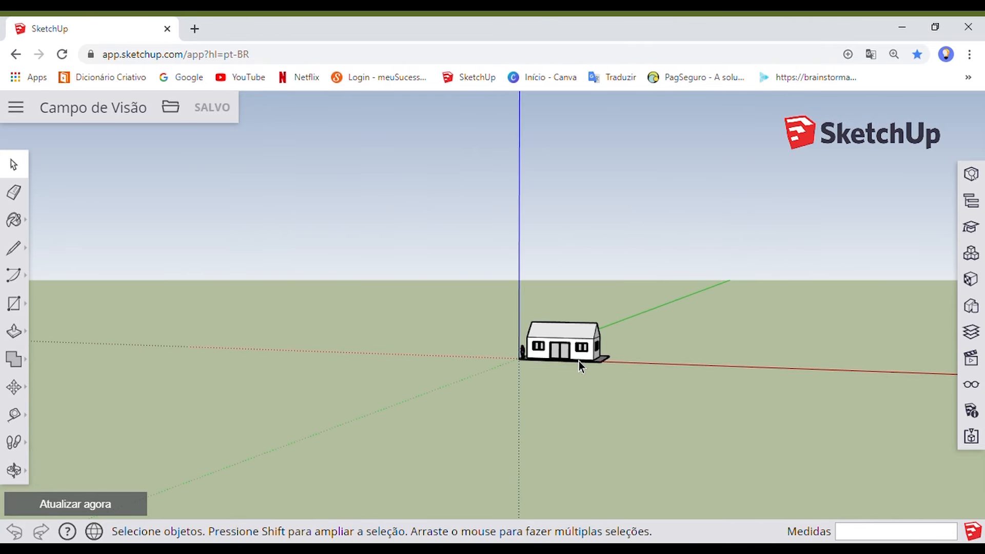
{"action": "key", "text": "o"}
{"action": "left_click_drag", "start_coordinate": [657, 376], "coordinate": [594, 402]}
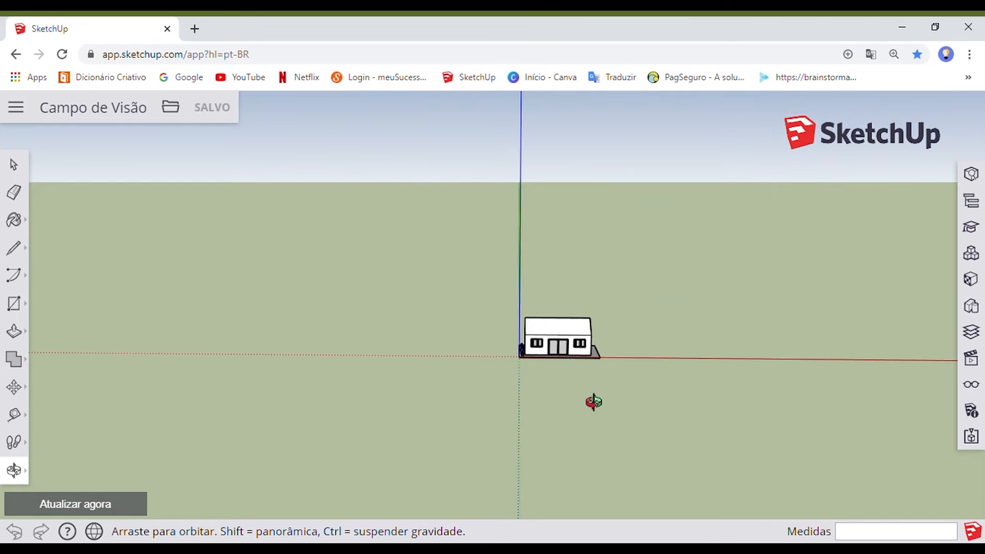
{"action": "scroll", "coordinate": [588, 361], "scroll_direction": "up", "scroll_amount": 5}
{"action": "middle_click_drag", "start_coordinate": [589, 359], "coordinate": [501, 345]}
{"action": "scroll", "coordinate": [538, 337], "scroll_direction": "up", "scroll_amount": 2}
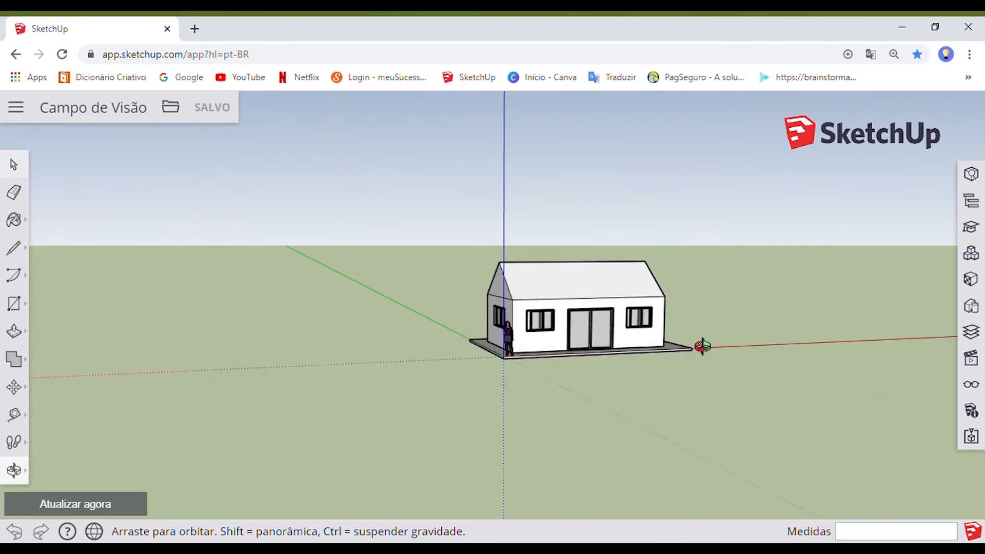
{"action": "left_click_drag", "start_coordinate": [699, 345], "coordinate": [589, 348]}
{"action": "scroll", "coordinate": [590, 347], "scroll_direction": "down", "scroll_amount": 3}
{"action": "middle_click_drag", "start_coordinate": [595, 343], "coordinate": [478, 442]}
{"action": "left_click_drag", "start_coordinate": [478, 442], "coordinate": [679, 387]}
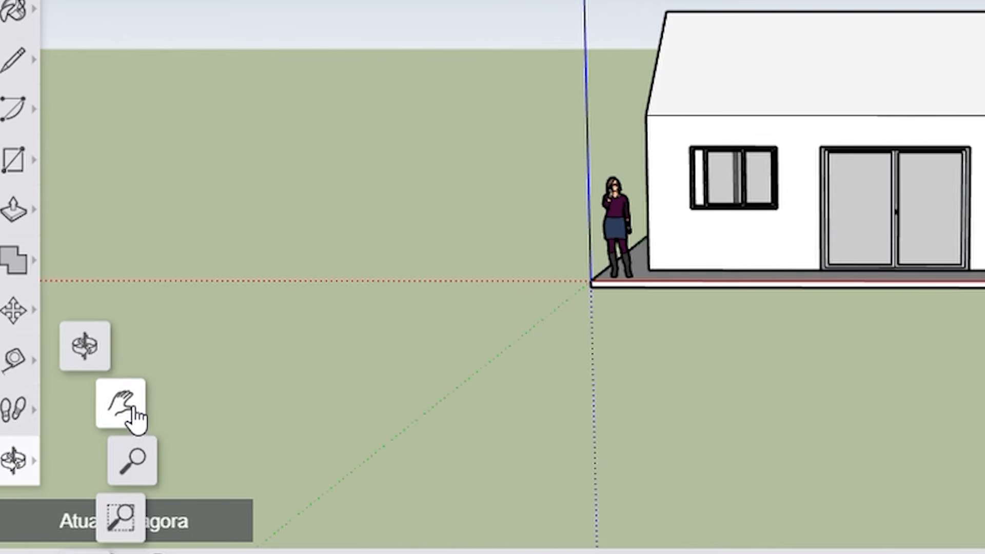
Pan the view to shift the house across the scene, with the Pan tool and while orbiting
{"action": "left_click", "coordinate": [133, 413]}
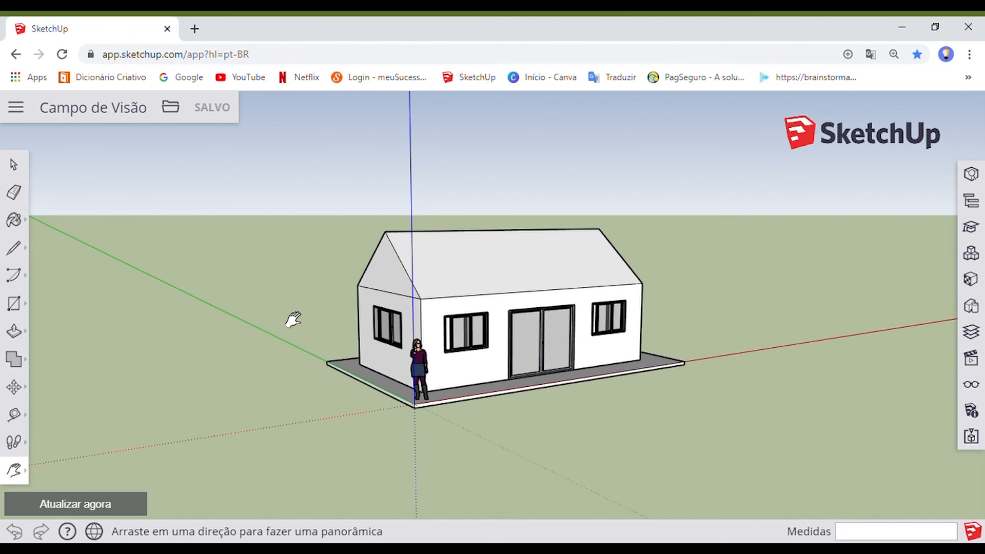
{"action": "mouse_move", "coordinate": [294, 319]}
{"action": "left_mouse_down"}
{"action": "mouse_move", "coordinate": [578, 323]}
{"action": "mouse_move", "coordinate": [95, 325]}
{"action": "mouse_move", "coordinate": [345, 325]}
{"action": "mouse_move", "coordinate": [304, 326]}
{"action": "left_mouse_up"}
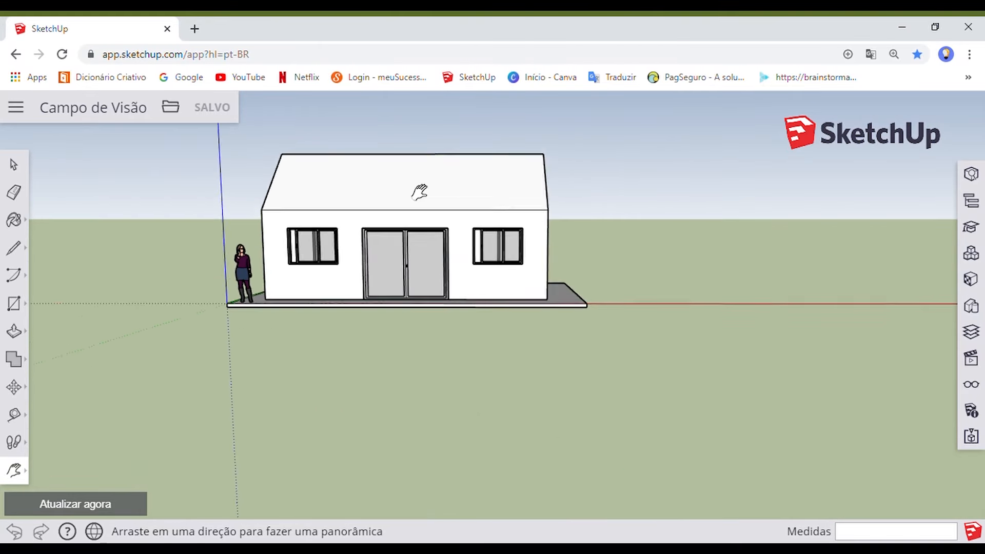
{"action": "left_click_drag", "start_coordinate": [418, 191], "coordinate": [526, 258]}
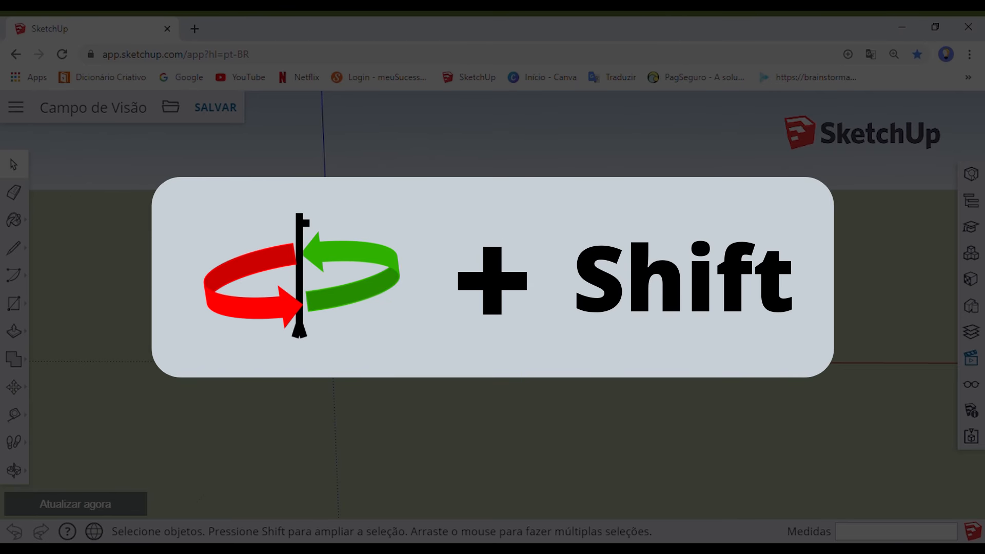
{"action": "mouse_move", "coordinate": [472, 298]}
{"action": "middle_mouse_down"}
{"action": "mouse_move", "coordinate": [440, 313]}
{"action": "mouse_move", "coordinate": [579, 264]}
{"action": "mouse_move", "coordinate": [549, 318]}
{"action": "mouse_move", "coordinate": [455, 302]}
{"action": "mouse_move", "coordinate": [460, 266]}
{"action": "mouse_move", "coordinate": [544, 349]}
{"action": "mouse_move", "coordinate": [455, 378]}
{"action": "mouse_move", "coordinate": [437, 345]}
{"action": "middle_mouse_up"}
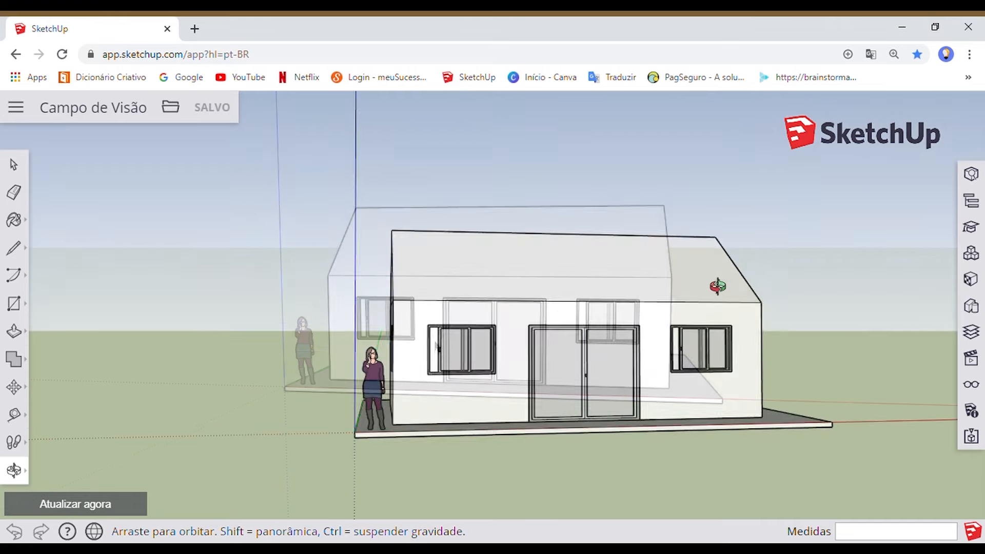
{"action": "middle_click_drag", "start_coordinate": [717, 286], "coordinate": [192, 262], "text": "shift"}
{"action": "middle_click_drag", "start_coordinate": [192, 263], "coordinate": [265, 282], "text": "shift"}
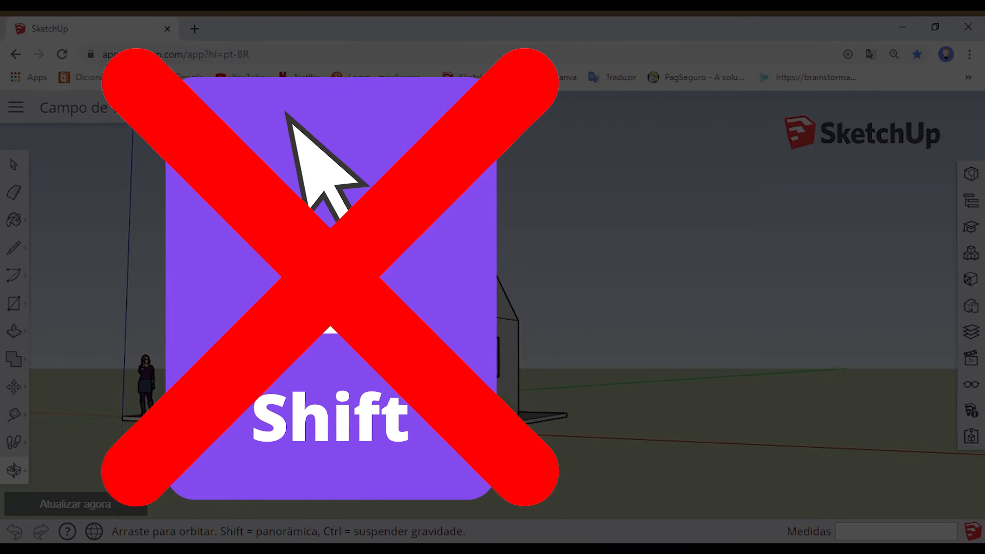
{"action": "middle_click_drag", "start_coordinate": [265, 283], "coordinate": [418, 301], "text": "shift"}
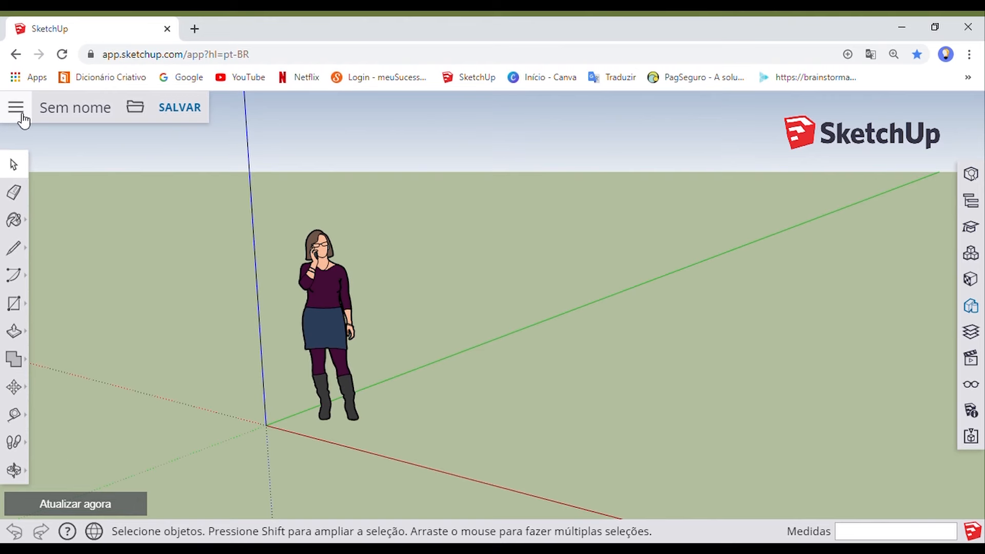
Create a new model from the Modelo Simples - milímetros template and set the interface language to Português
{"action": "left_click", "coordinate": [20, 114]}
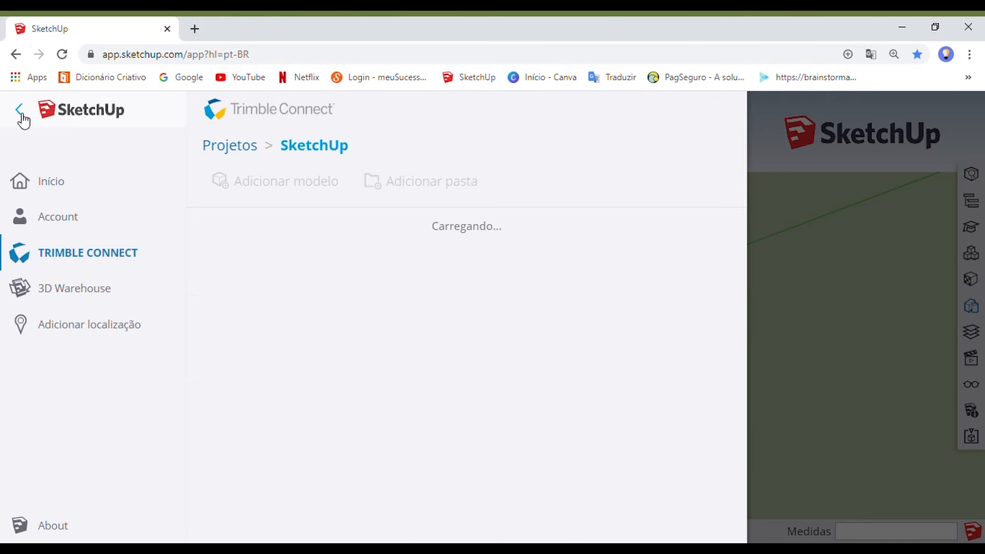
{"action": "left_click", "coordinate": [74, 185]}
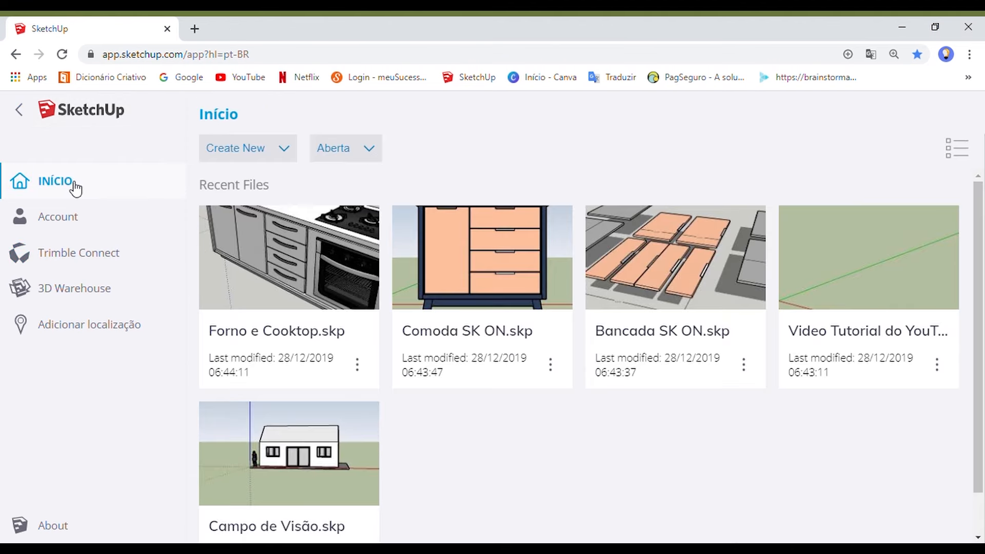
{"action": "left_click", "coordinate": [287, 150]}
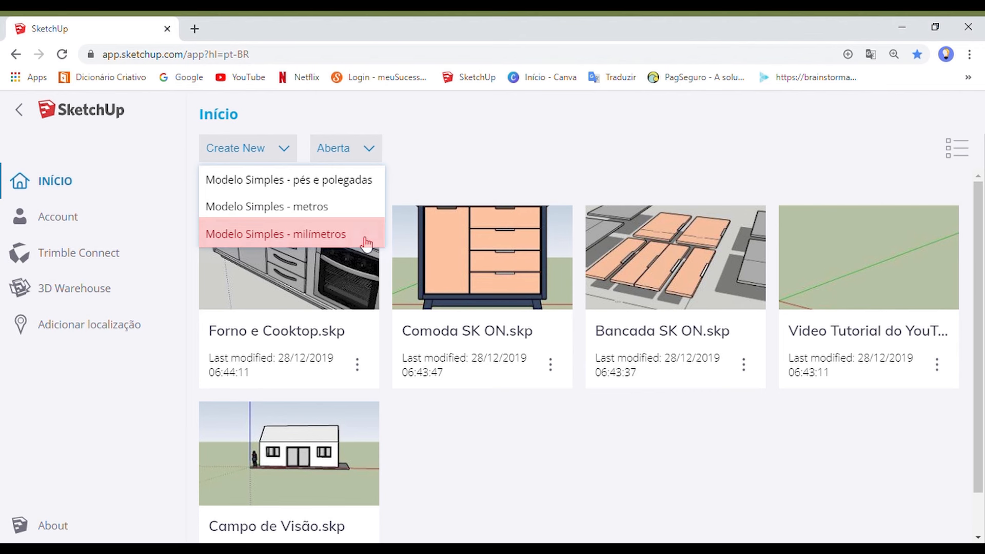
{"action": "left_click", "coordinate": [365, 236]}
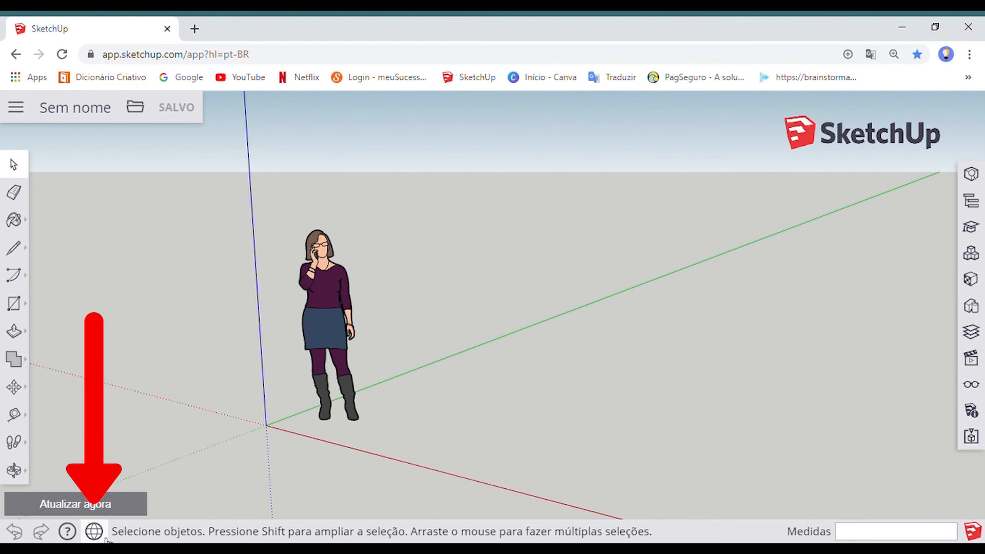
{"action": "left_click", "coordinate": [105, 537]}
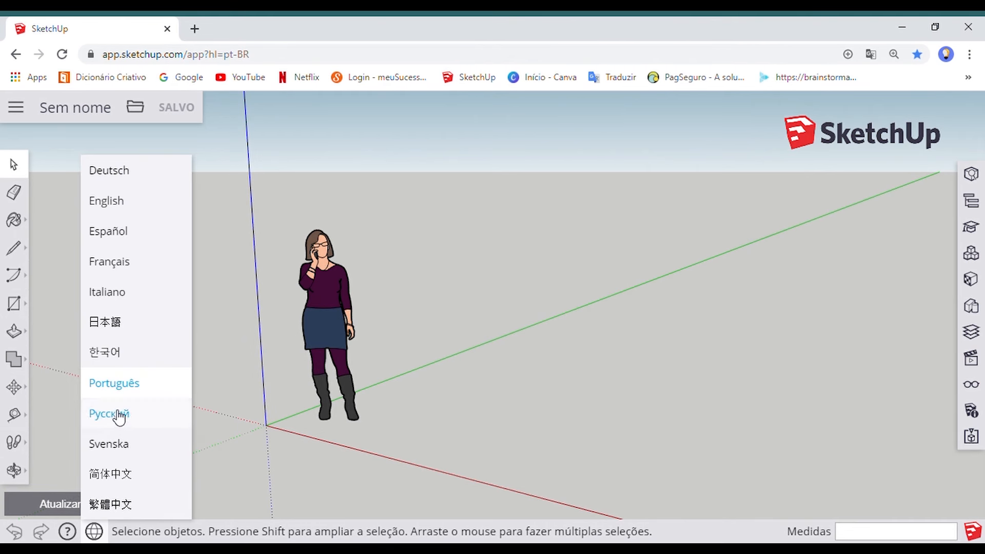
{"action": "left_click", "coordinate": [166, 393]}
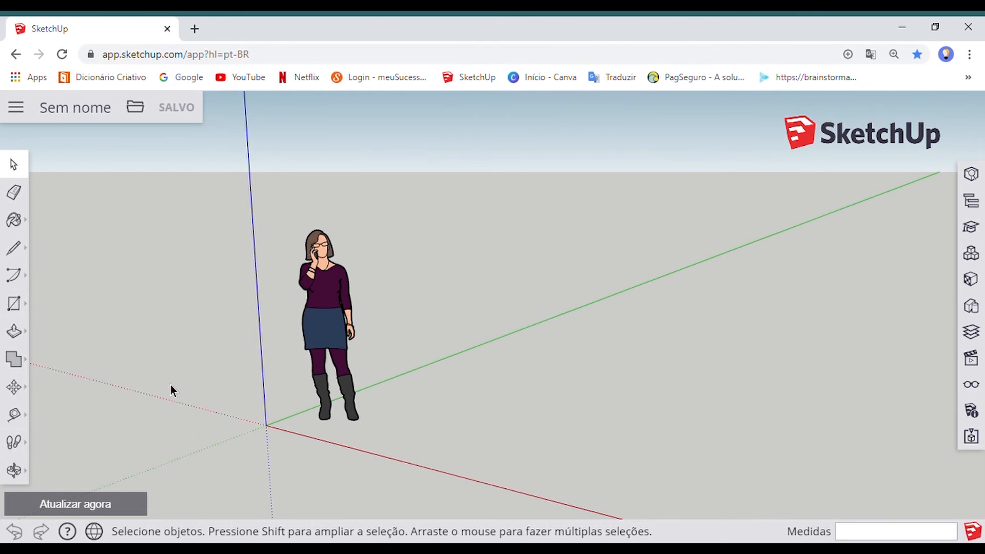
Enter Video Tutorial YouTube as the new model's name for saving in the SketchUp project of Trimble Connect
{"action": "left_click", "coordinate": [79, 112]}
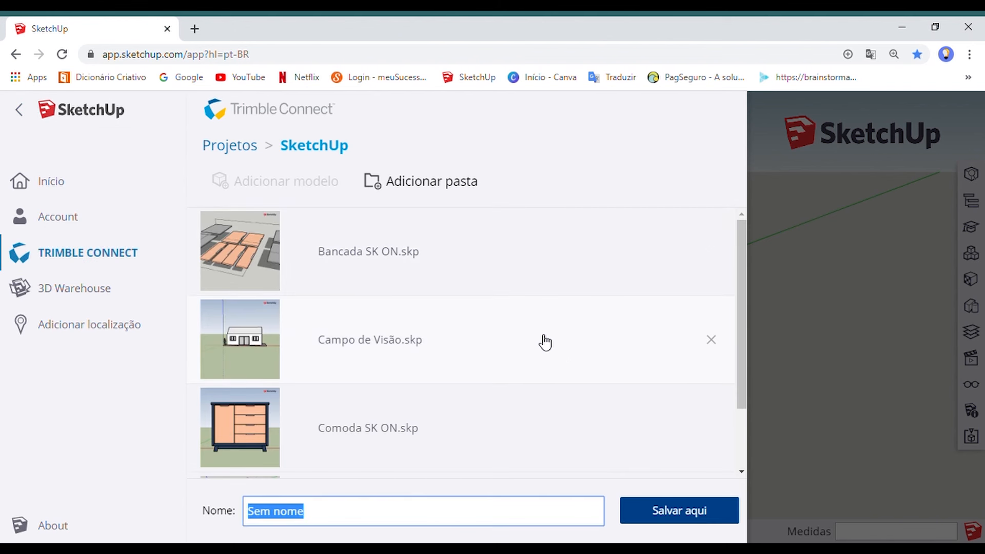
{"action": "scroll", "coordinate": [547, 430], "scroll_direction": "down", "scroll_amount": 2}
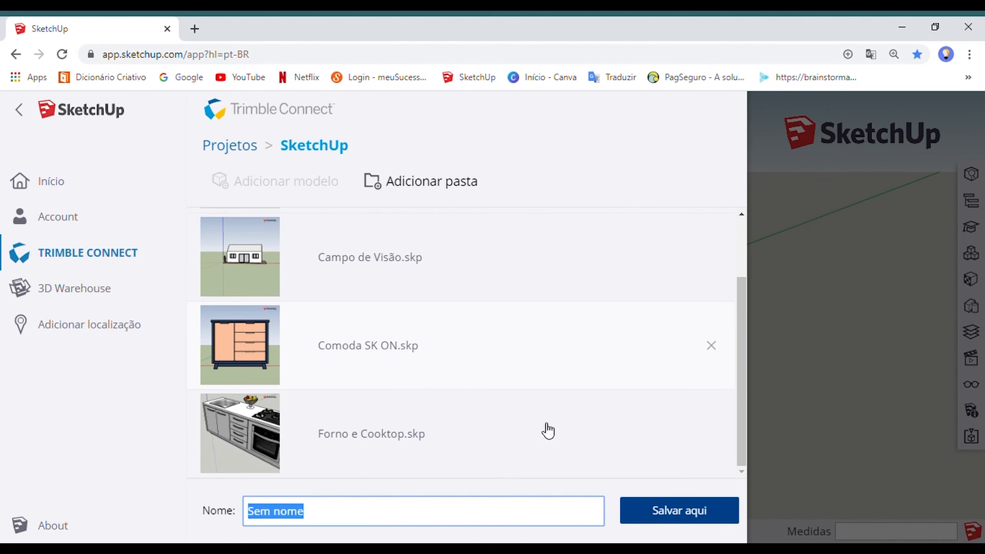
{"action": "left_click", "coordinate": [337, 519]}
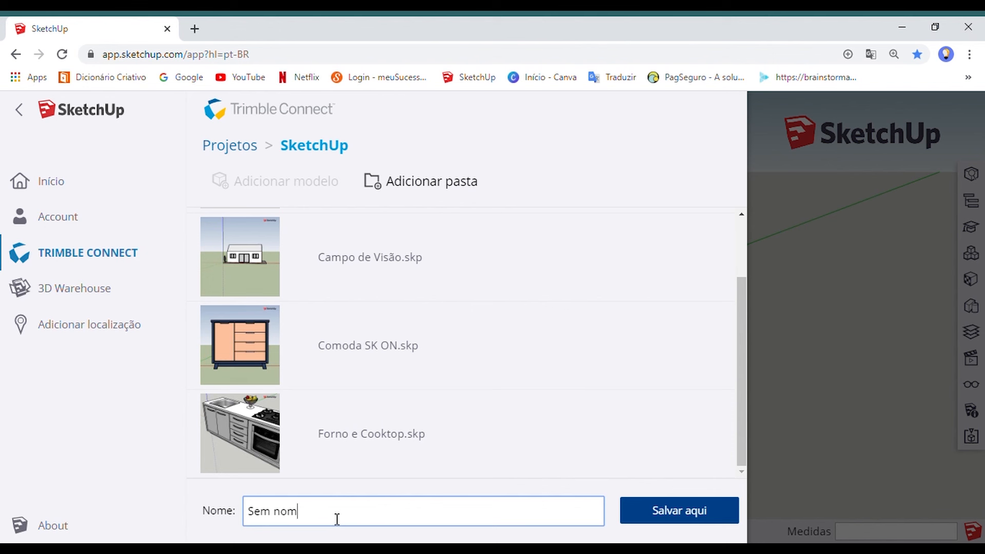
{"action": "key", "text": "BackSpace"}
{"action": "key", "text": "BackSpace"}
{"action": "key", "text": "BackSpace"}
{"action": "key", "text": "BackSpace"}
{"action": "key", "text": "BackSpace"}
{"action": "key", "text": "BackSpace"}
{"action": "key", "text": "BackSpace"}
{"action": "type", "text": "Video Tutorial YouTube"}
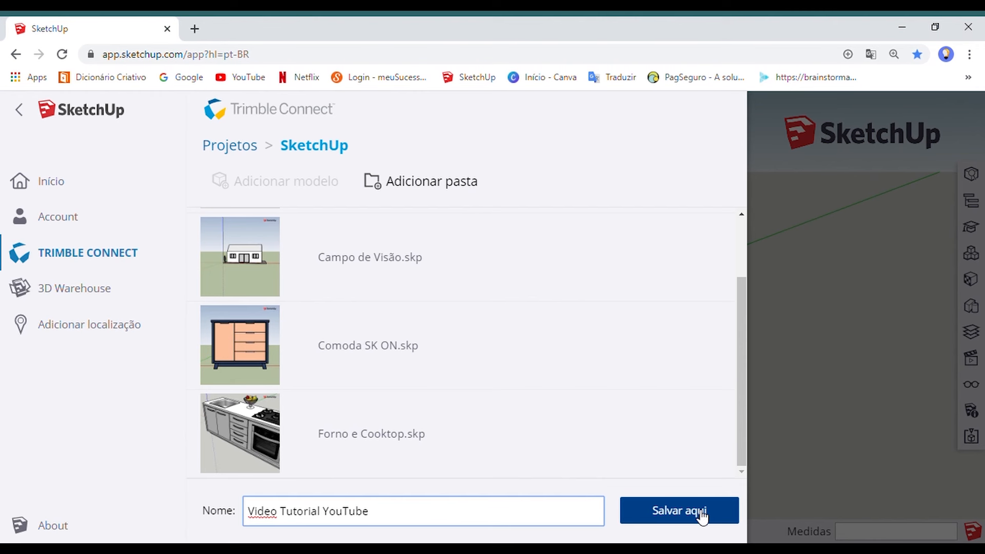
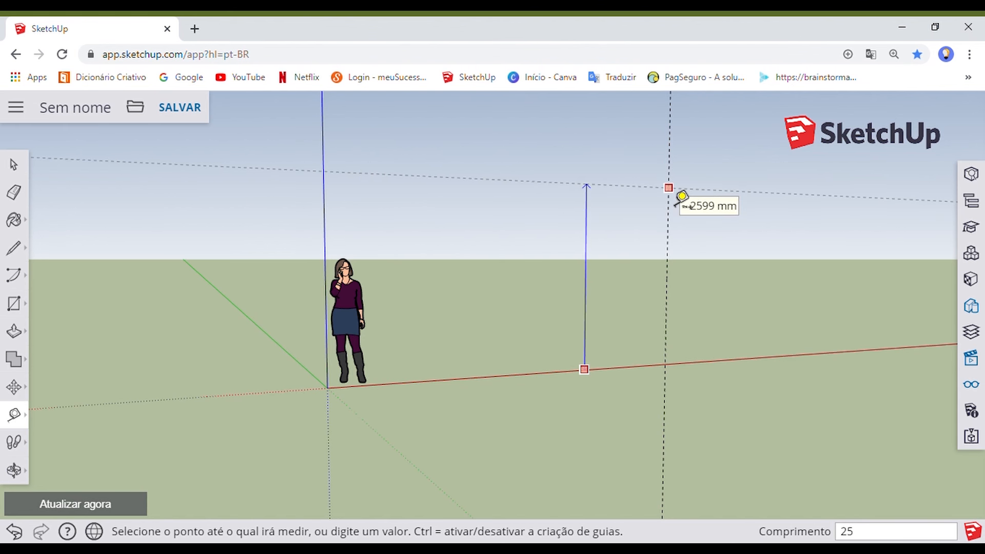
Place a horizontal guide 2500 mm above the red axis
{"action": "key", "text": "Return"}
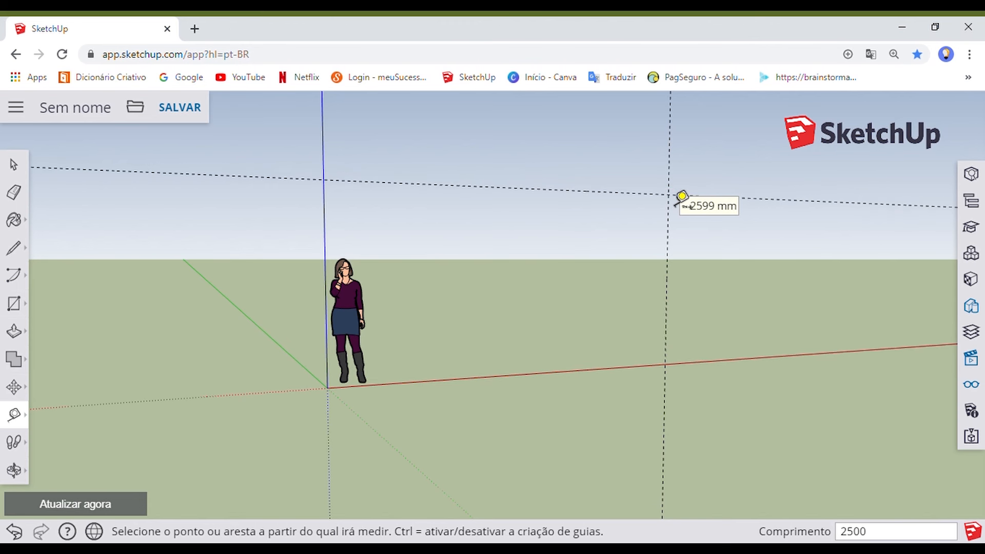
Offset a guide from the upper horizontal guide down onto the red axis, and one from the vertical guide onto the blue axis
{"action": "scroll", "coordinate": [680, 213], "scroll_direction": "down", "scroll_amount": 4}
{"action": "middle_click_drag", "start_coordinate": [754, 294], "coordinate": [617, 357]}
{"action": "left_click", "coordinate": [616, 200]}
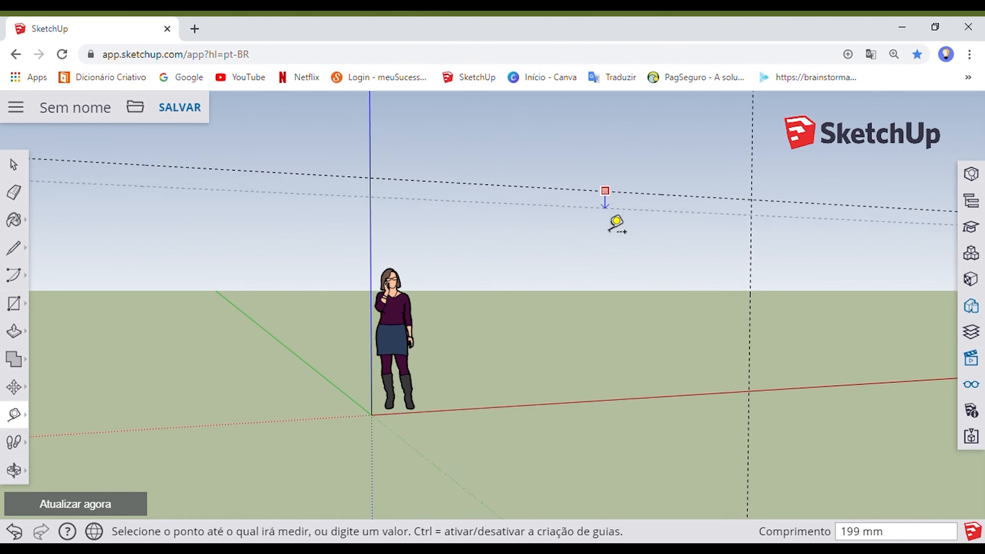
{"action": "left_click", "coordinate": [613, 408]}
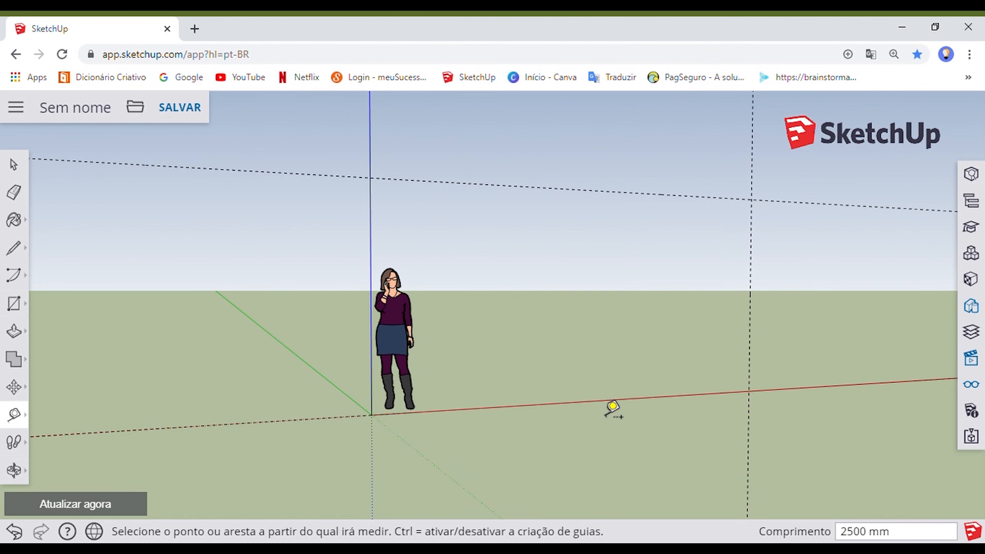
{"action": "left_click", "coordinate": [753, 286]}
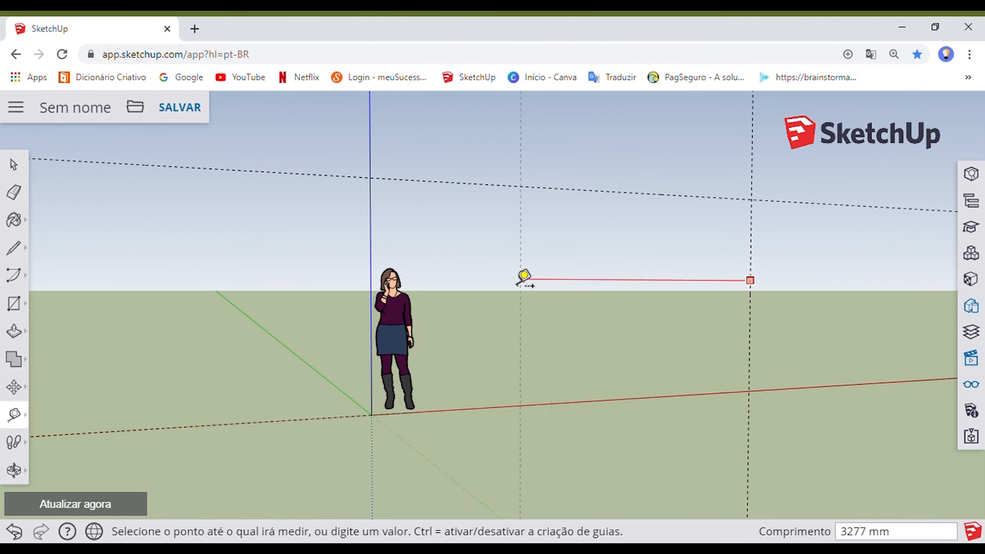
{"action": "left_click", "coordinate": [384, 264]}
Draw an upright rectangle from the vertical guide's intersection with the red axis to the upper guide's intersection with the blue axis
{"action": "middle_click_drag", "start_coordinate": [384, 264], "coordinate": [537, 343]}
{"action": "scroll", "coordinate": [482, 323], "scroll_direction": "up", "scroll_amount": 2}
{"action": "scroll", "coordinate": [348, 351], "scroll_direction": "down", "scroll_amount": 2}
{"action": "middle_click_drag", "start_coordinate": [348, 351], "coordinate": [437, 275]}
{"action": "key", "text": "r"}
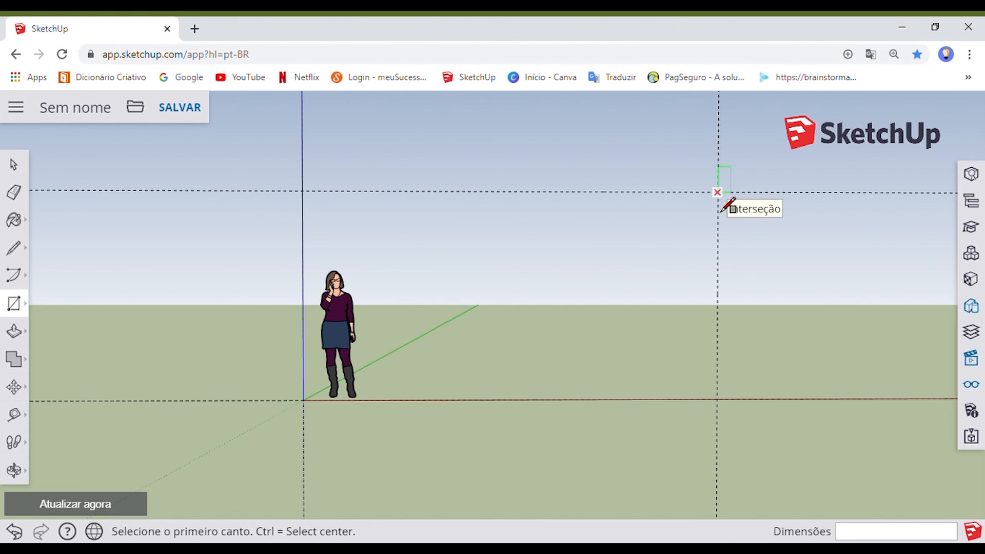
{"action": "left_click", "coordinate": [721, 417]}
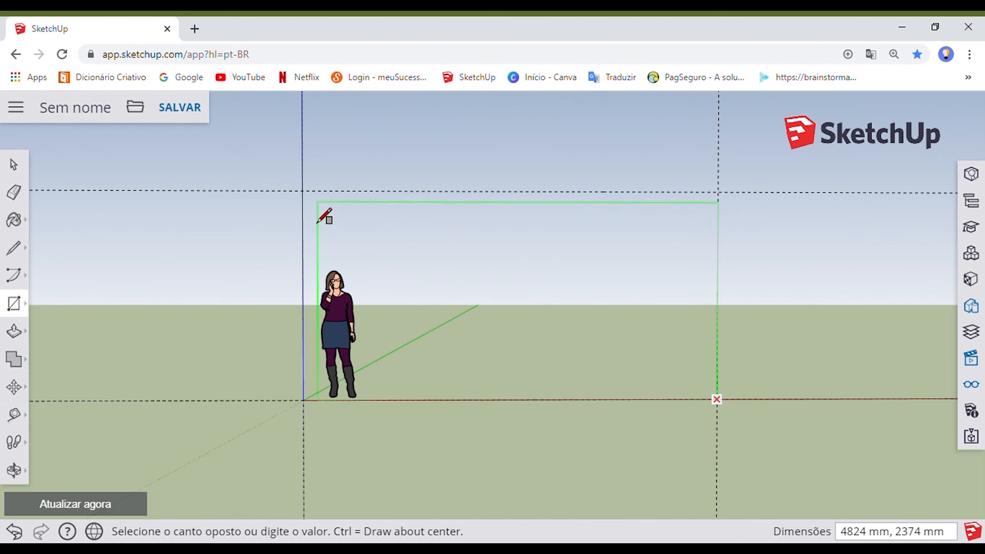
{"action": "left_click", "coordinate": [303, 191]}
{"action": "scroll", "coordinate": [306, 242], "scroll_direction": "down", "scroll_amount": 3}
{"action": "key", "text": "o"}
{"action": "left_click_drag", "start_coordinate": [306, 242], "coordinate": [811, 301]}
{"action": "key", "text": "r"}
{"action": "middle_click_drag", "start_coordinate": [439, 302], "coordinate": [639, 306]}
{"action": "scroll", "coordinate": [543, 323], "scroll_direction": "up", "scroll_amount": 3}
{"action": "key", "text": "space"}
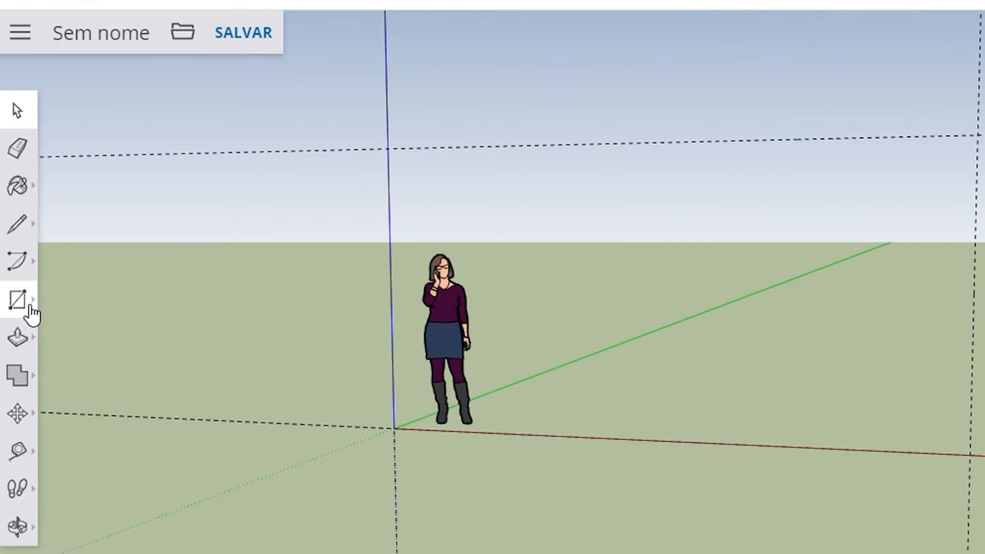
Draw an upright rectangle corner to corner, from the upper guide's intersection with the blue axis to the vertical guide's intersection with the red axis
{"action": "left_click", "coordinate": [31, 312]}
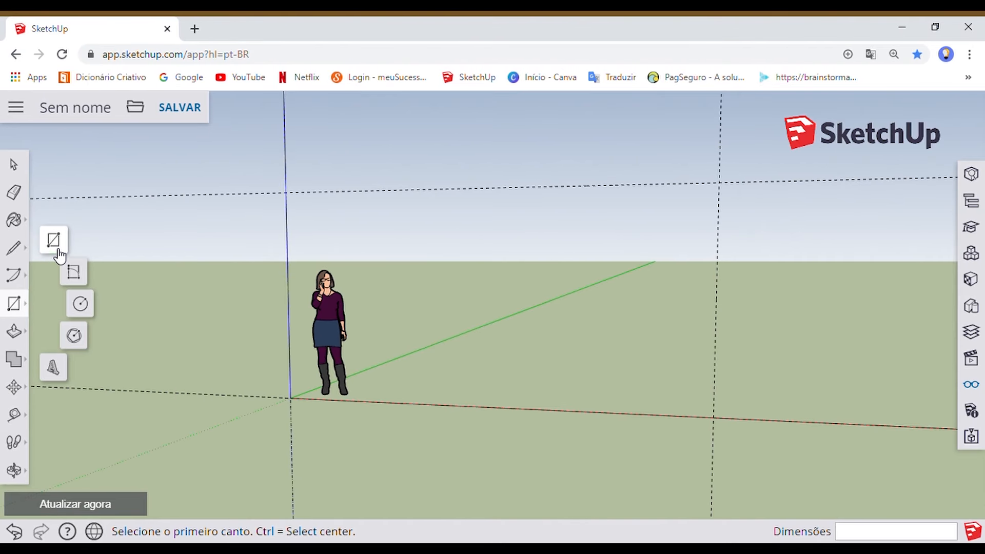
{"action": "left_click", "coordinate": [57, 246]}
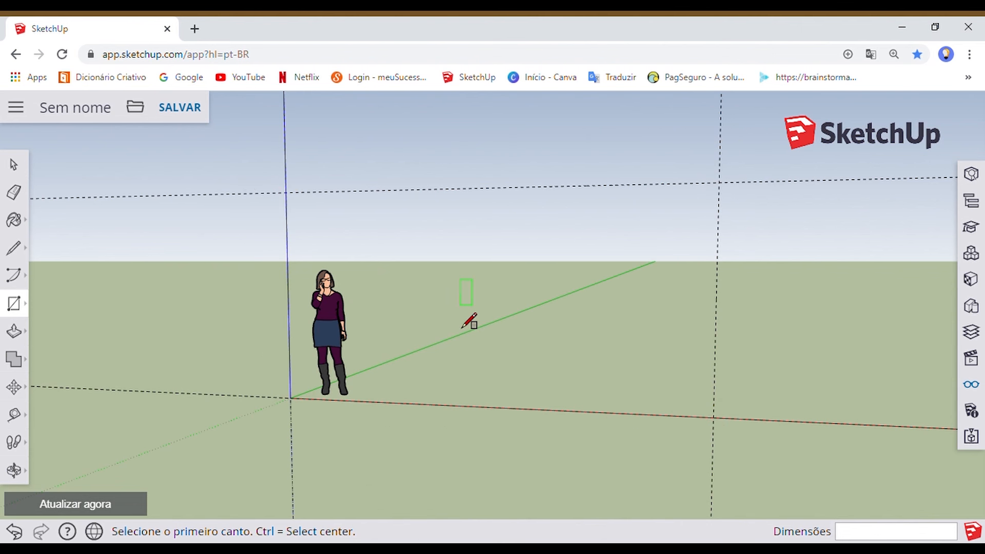
{"action": "key", "text": "ctrl"}
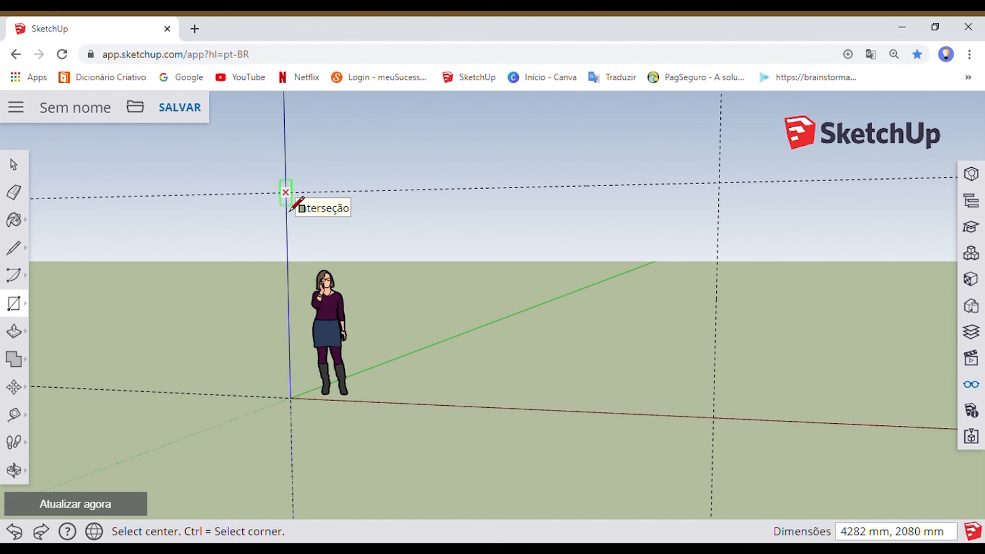
{"action": "key", "text": "ctrl"}
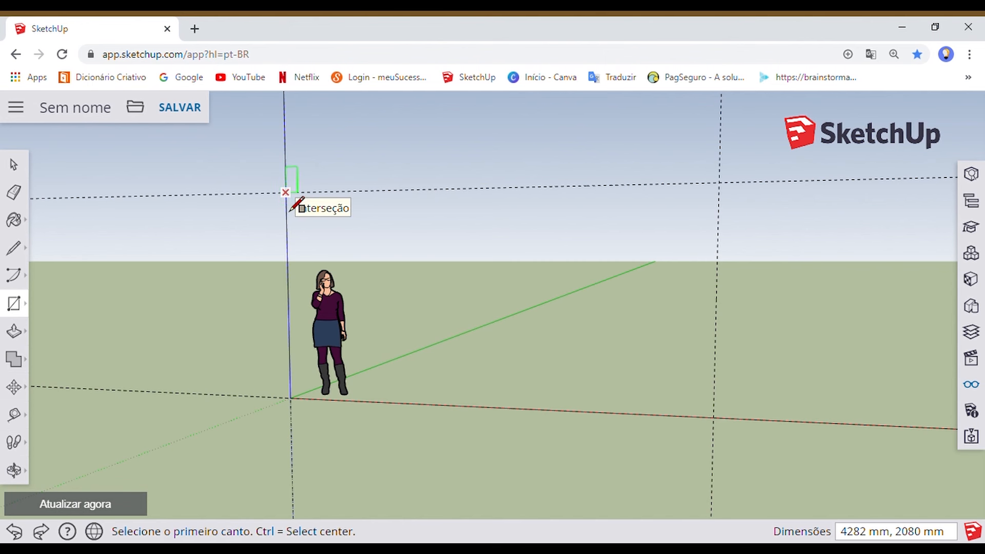
{"action": "left_click", "coordinate": [290, 208]}
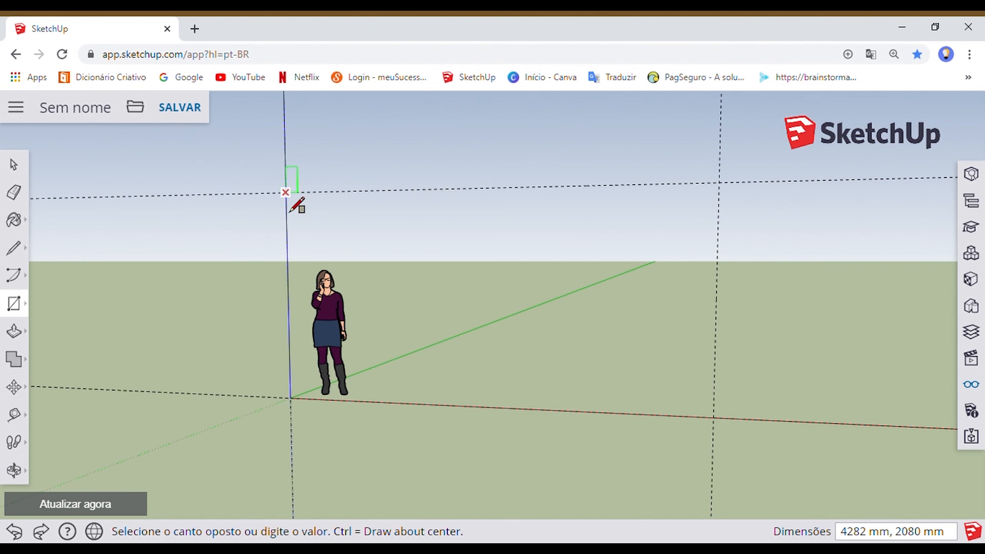
{"action": "left_click", "coordinate": [719, 439]}
Examine the upright rectangle and its alignment with the guides from all sides
{"action": "scroll", "coordinate": [651, 393], "scroll_direction": "down", "scroll_amount": 3}
{"action": "scroll", "coordinate": [540, 386], "scroll_direction": "down", "scroll_amount": 2}
{"action": "middle_click_drag", "start_coordinate": [324, 367], "coordinate": [787, 371]}
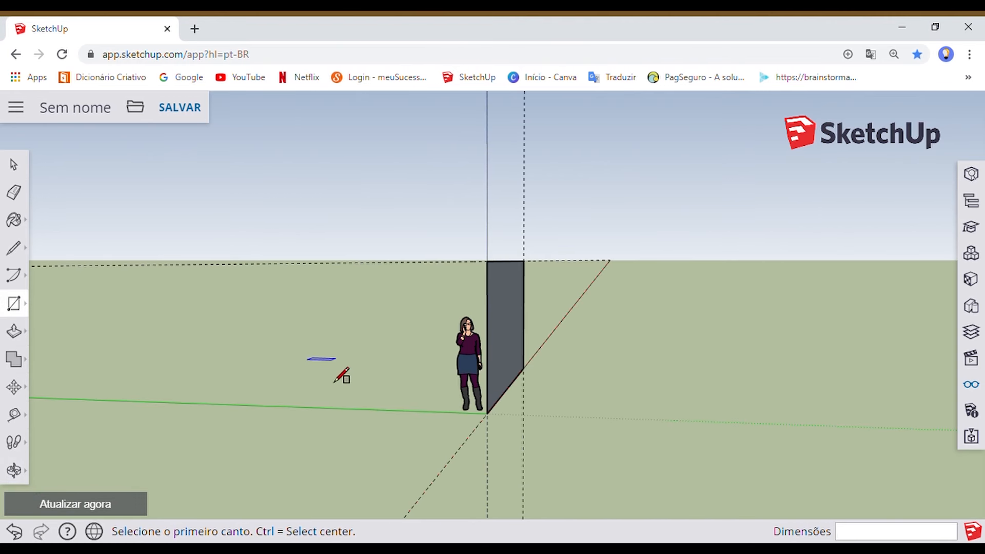
{"action": "middle_click_drag", "start_coordinate": [340, 374], "coordinate": [824, 368]}
{"action": "middle_click_drag", "start_coordinate": [282, 367], "coordinate": [752, 369]}
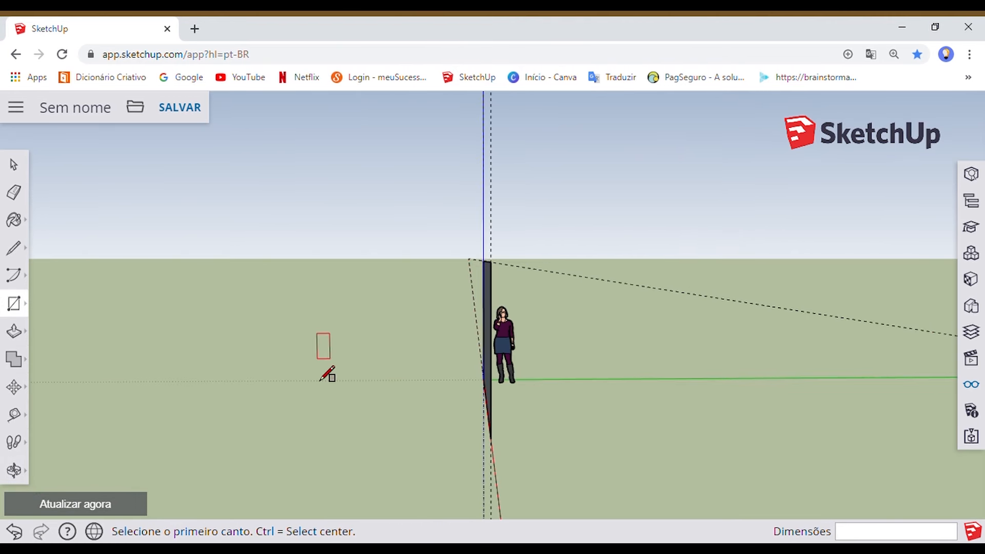
{"action": "middle_click_drag", "start_coordinate": [326, 374], "coordinate": [728, 369]}
{"action": "scroll", "coordinate": [629, 362], "scroll_direction": "up", "scroll_amount": 2}
{"action": "middle_click_drag", "start_coordinate": [624, 371], "coordinate": [805, 360]}
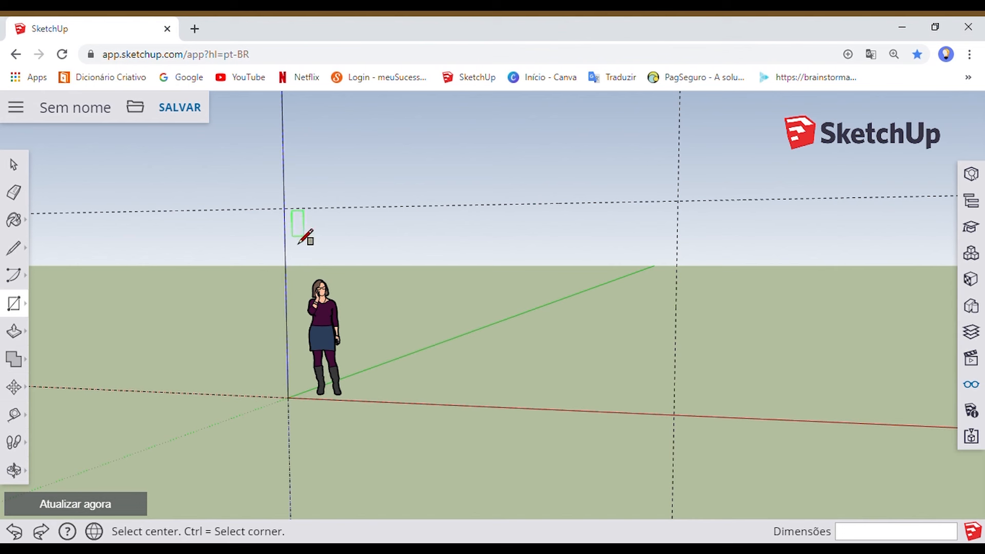
Draw a rectangle centred on the upper guide's blue-axis intersection, with a corner where the vertical guide meets the red axis, and undo it
{"action": "left_click", "coordinate": [287, 226]}
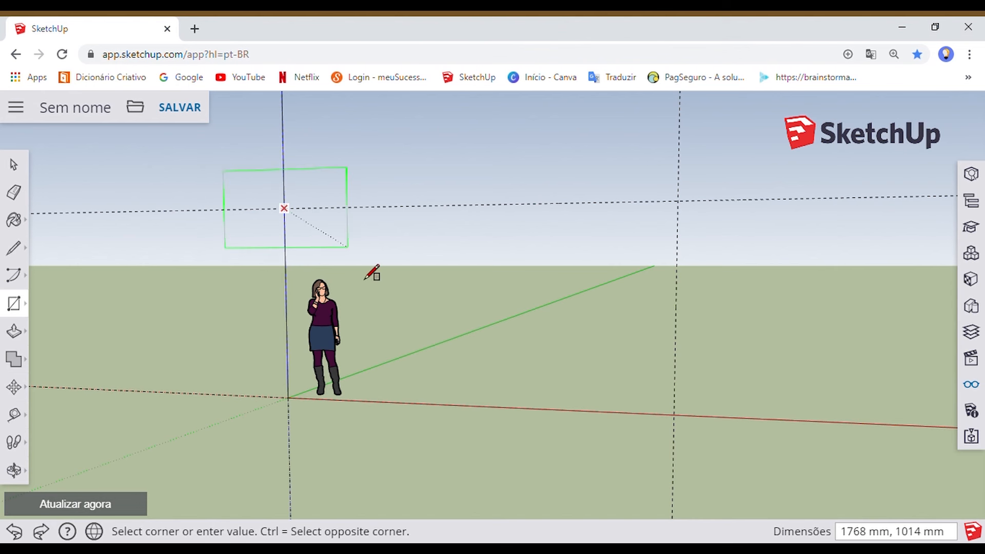
{"action": "left_click", "coordinate": [676, 429]}
{"action": "scroll", "coordinate": [684, 425], "scroll_direction": "down", "scroll_amount": 5}
{"action": "middle_click_drag", "start_coordinate": [677, 413], "coordinate": [749, 339]}
{"action": "key", "text": "r"}
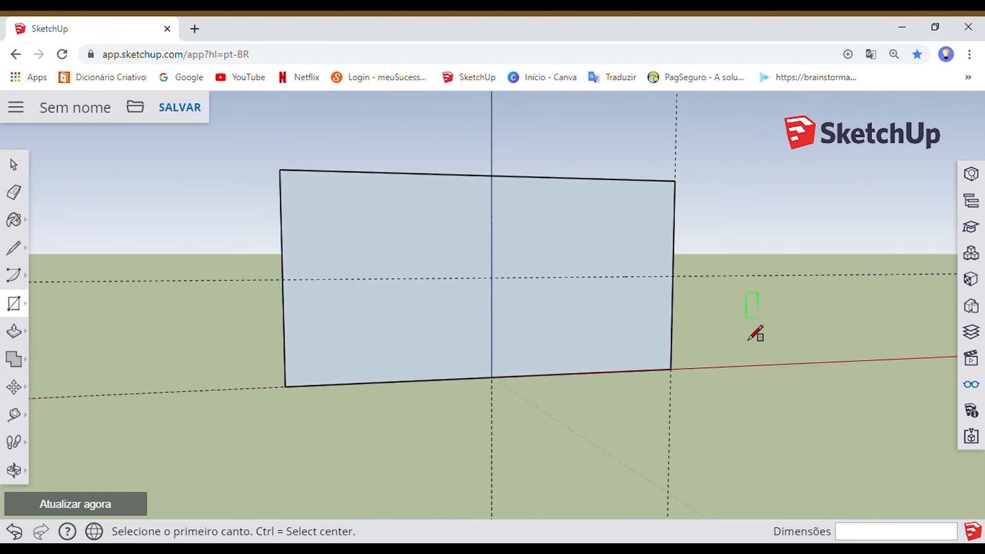
{"action": "key", "text": "ctrl+z"}
Return to corner-based drawing and span a rectangle from the upper guide's blue-axis intersection to the vertical guide's red-axis intersection
{"action": "key", "text": "ctrl"}
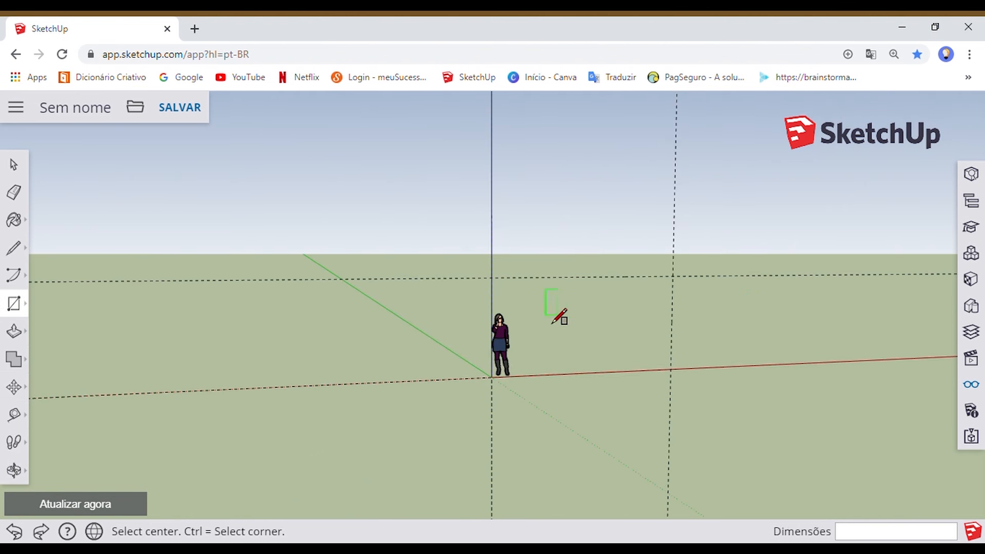
{"action": "scroll", "coordinate": [512, 301], "scroll_direction": "up", "scroll_amount": 3}
{"action": "key", "text": "ctrl"}
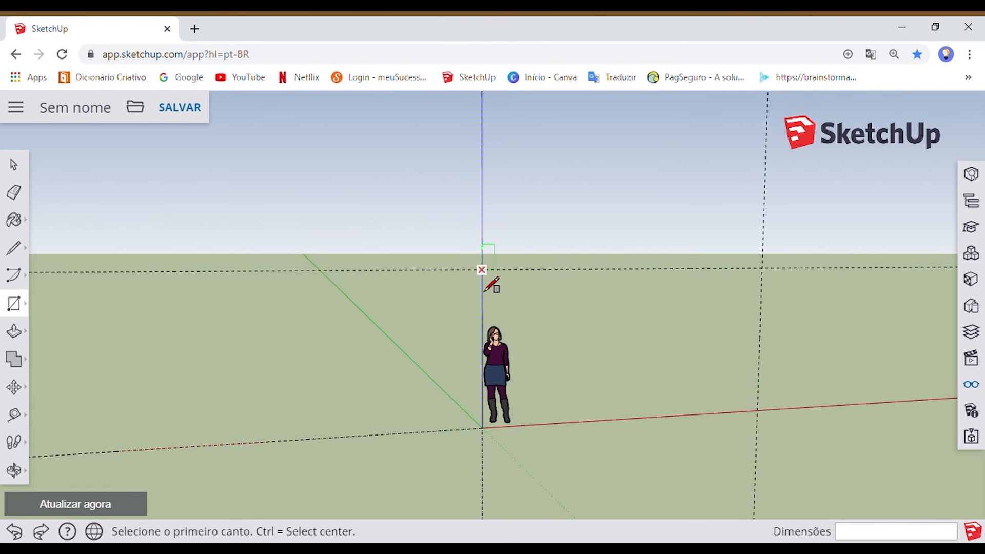
{"action": "left_click", "coordinate": [484, 288]}
{"action": "middle_click_drag", "start_coordinate": [587, 332], "coordinate": [546, 288]}
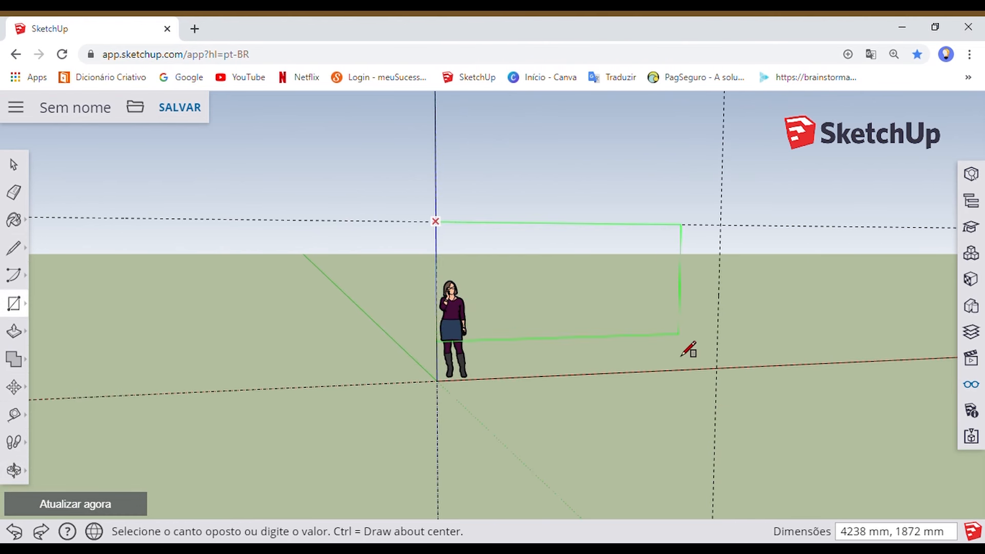
{"action": "left_click", "coordinate": [717, 387]}
{"action": "scroll", "coordinate": [725, 383], "scroll_direction": "down", "scroll_amount": 3}
{"action": "mouse_move", "coordinate": [769, 376]}
{"action": "middle_mouse_down"}
{"action": "mouse_move", "coordinate": [527, 341]}
{"action": "mouse_move", "coordinate": [506, 322]}
{"action": "mouse_move", "coordinate": [567, 322]}
{"action": "mouse_move", "coordinate": [622, 346]}
{"action": "mouse_move", "coordinate": [626, 359]}
{"action": "middle_mouse_up"}
{"action": "middle_click_drag", "start_coordinate": [689, 321], "coordinate": [702, 304]}
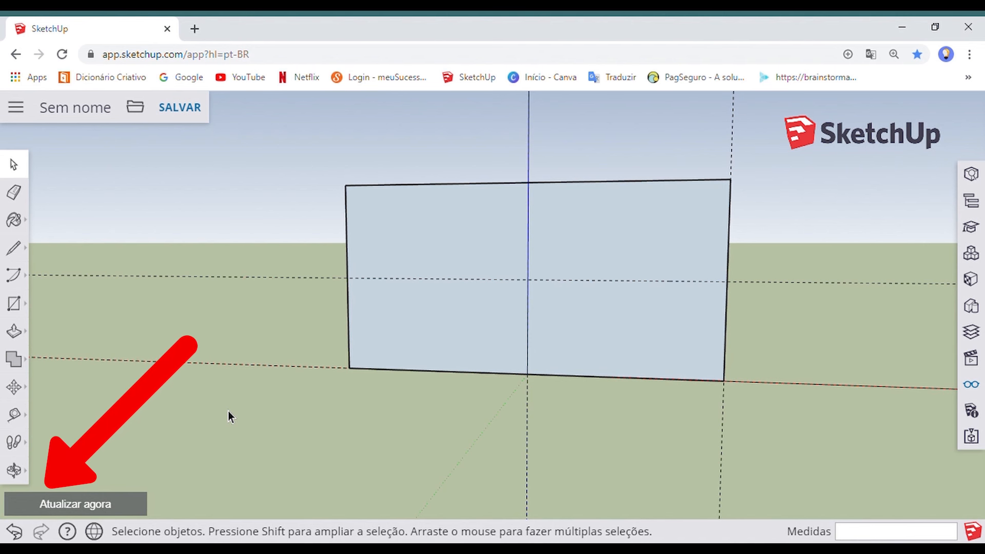
Demonstrate undo and redo on the centred rectangle, ending with it undone
{"action": "left_click", "coordinate": [16, 532]}
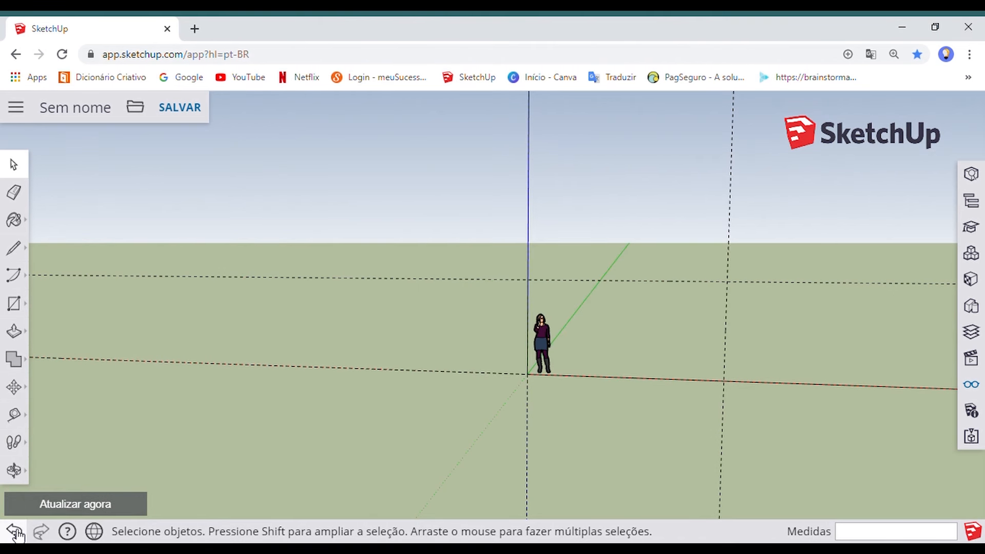
{"action": "left_click", "coordinate": [41, 533]}
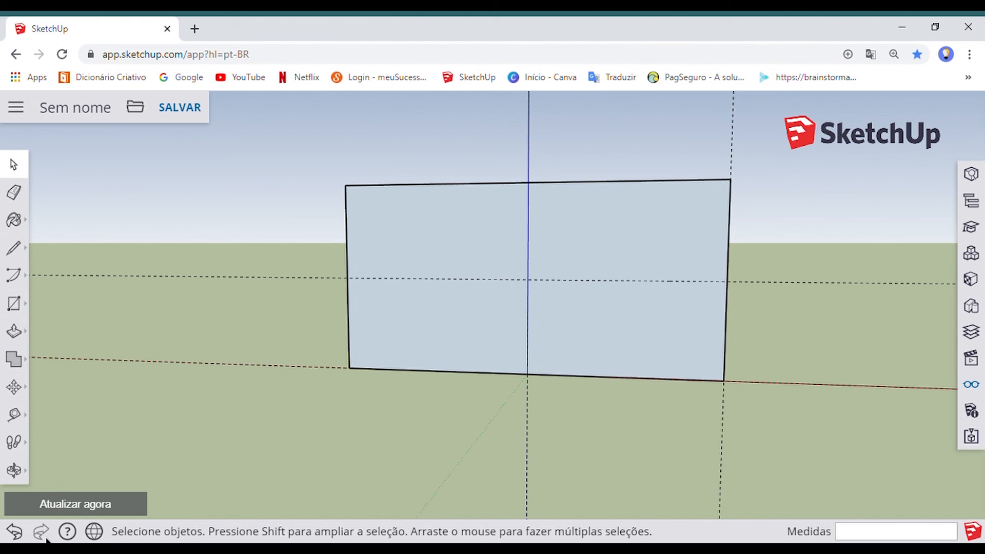
{"action": "left_click", "coordinate": [15, 532]}
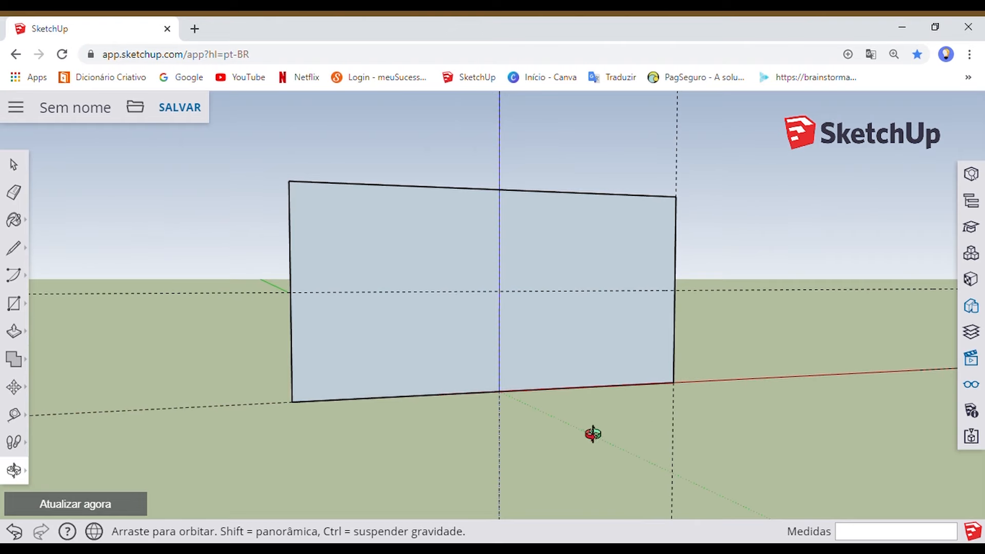
{"action": "mouse_move", "coordinate": [593, 434]}
{"action": "middle_mouse_down", "text": "shift"}
{"action": "mouse_move", "coordinate": [609, 435]}
{"action": "mouse_move", "coordinate": [602, 441]}
{"action": "middle_mouse_up", "text": "shift"}
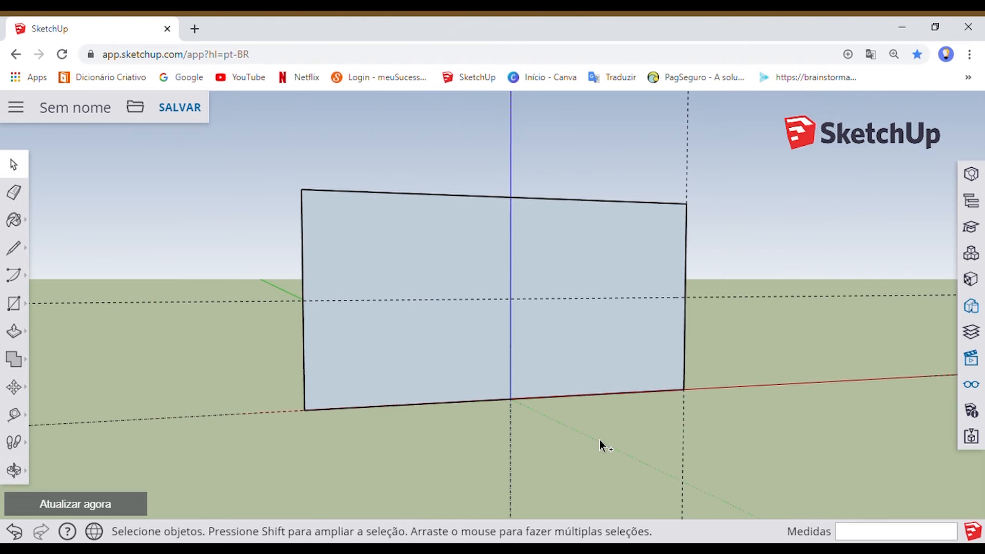
{"action": "key", "text": "ctrl+z"}
Draw an upright corner-to-corner rectangle between the upper guide's intersection with the blue axis and the vertical guide's intersection with the red axis
{"action": "key", "text": "r"}
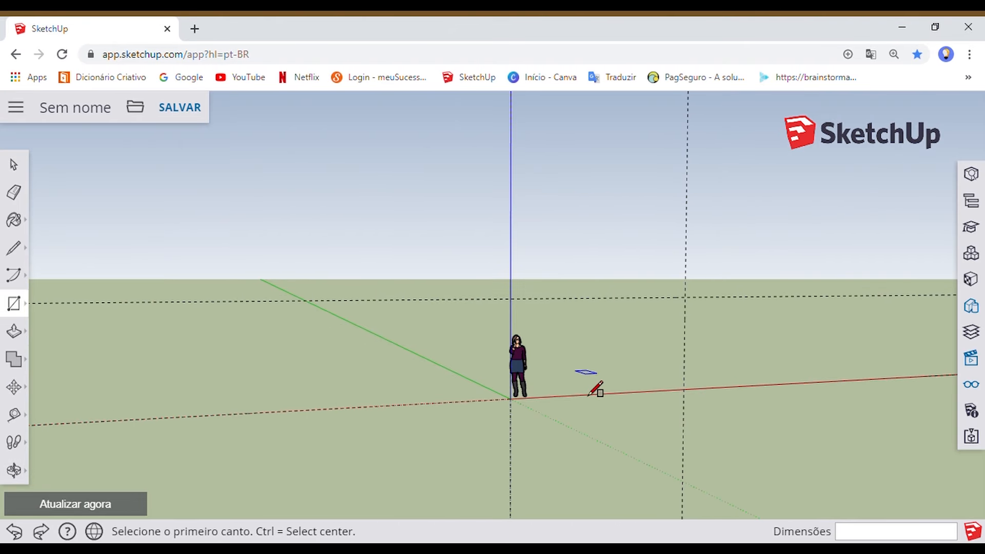
{"action": "scroll", "coordinate": [510, 303], "scroll_direction": "up", "scroll_amount": 5}
{"action": "left_click", "coordinate": [503, 308]}
{"action": "scroll", "coordinate": [565, 349], "scroll_direction": "down", "scroll_amount": 3}
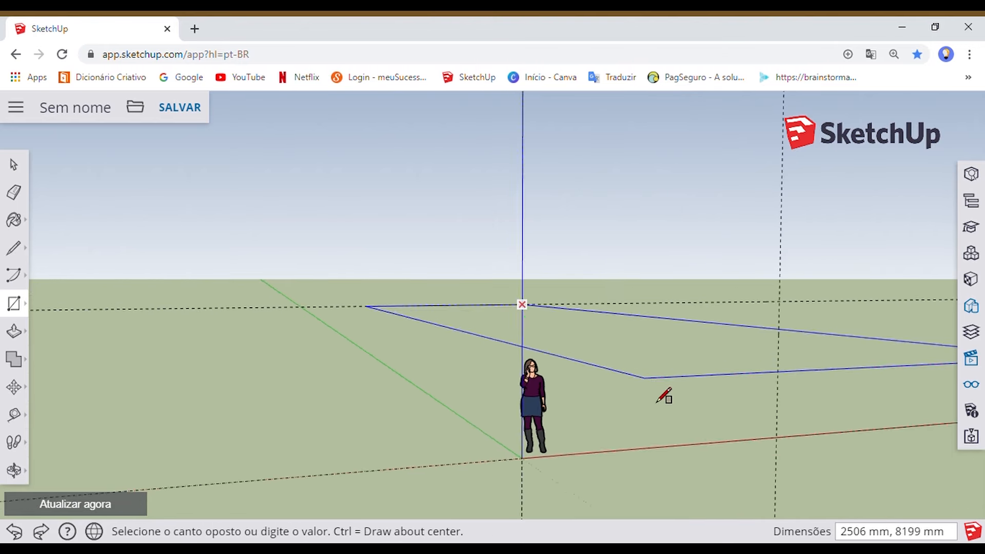
{"action": "middle_click_drag", "start_coordinate": [663, 396], "coordinate": [319, 321]}
{"action": "left_click", "coordinate": [612, 398]}
Examine the finished upright rectangle from its front, side and back
{"action": "scroll", "coordinate": [584, 379], "scroll_direction": "down", "scroll_amount": 3}
{"action": "middle_click_drag", "start_coordinate": [539, 354], "coordinate": [625, 361], "text": "shift"}
{"action": "scroll", "coordinate": [517, 363], "scroll_direction": "up", "scroll_amount": 3}
{"action": "middle_click_drag", "start_coordinate": [516, 363], "coordinate": [838, 392], "text": "shift"}
{"action": "middle_click_drag", "start_coordinate": [328, 406], "coordinate": [780, 394]}
{"action": "middle_click_drag", "start_coordinate": [377, 374], "coordinate": [531, 385]}
{"action": "scroll", "coordinate": [531, 384], "scroll_direction": "down", "scroll_amount": 3}
{"action": "middle_click_drag", "start_coordinate": [314, 378], "coordinate": [776, 383]}
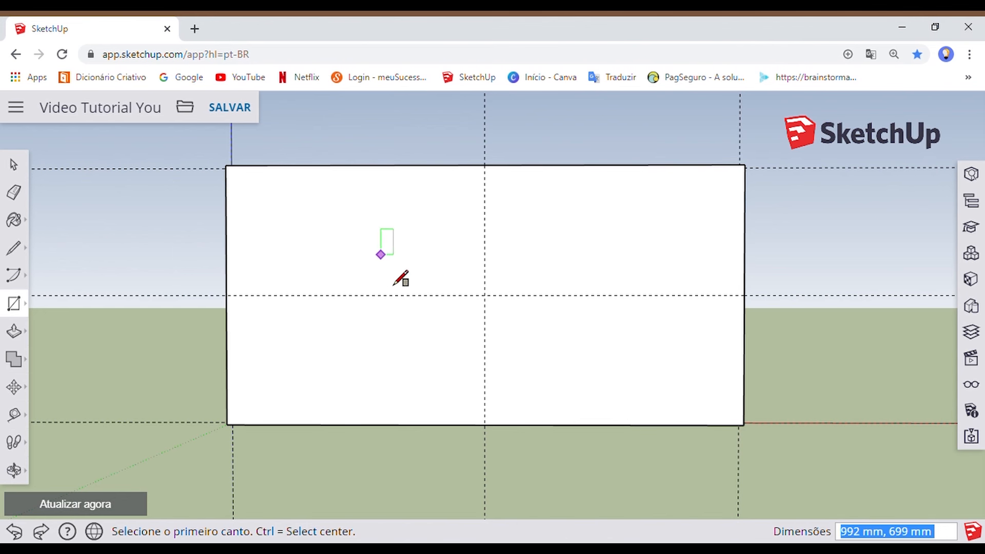
Draw a rectangle about 1886 × 1260 mm centred on the guides crossing mid-face, and undo it
{"action": "key", "text": "ctrl"}
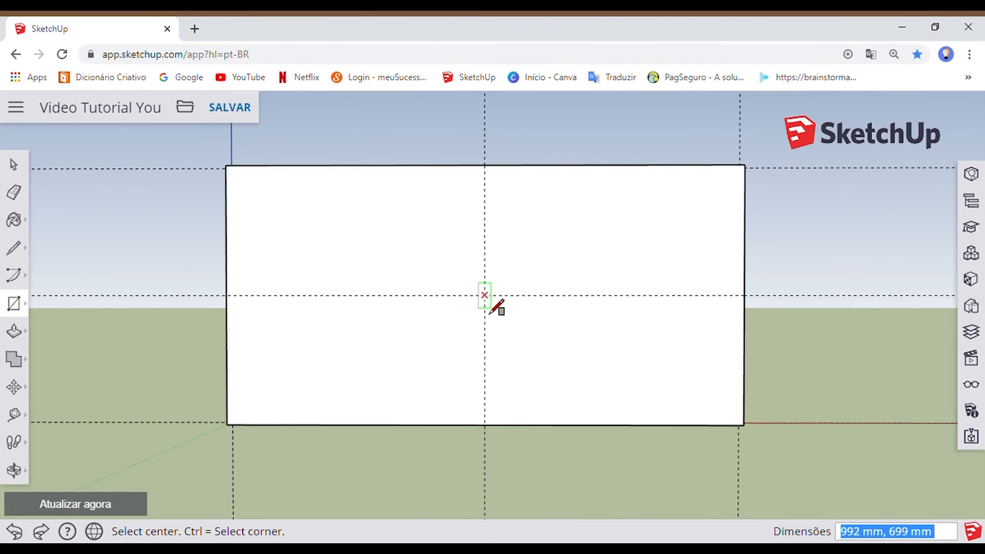
{"action": "left_click", "coordinate": [490, 314]}
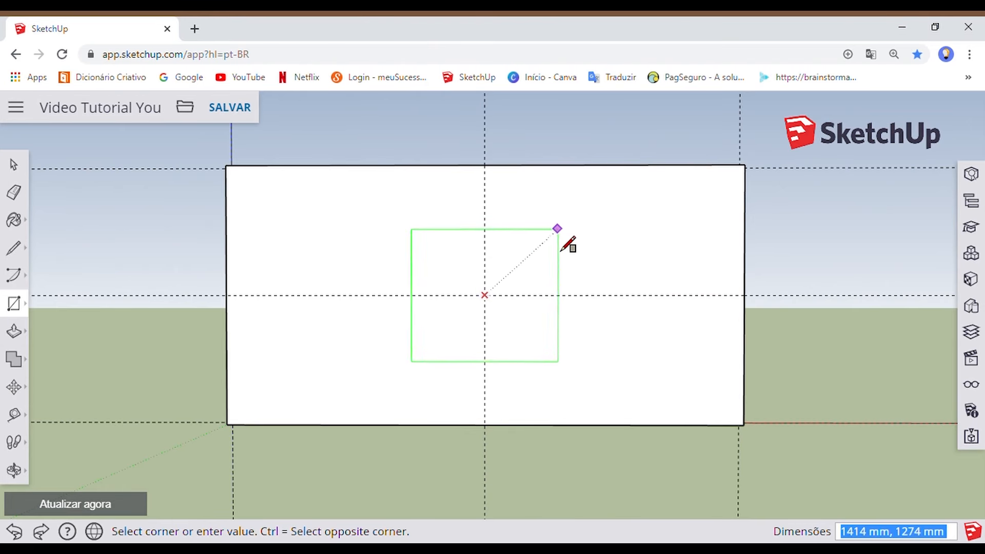
{"action": "left_click", "coordinate": [585, 251]}
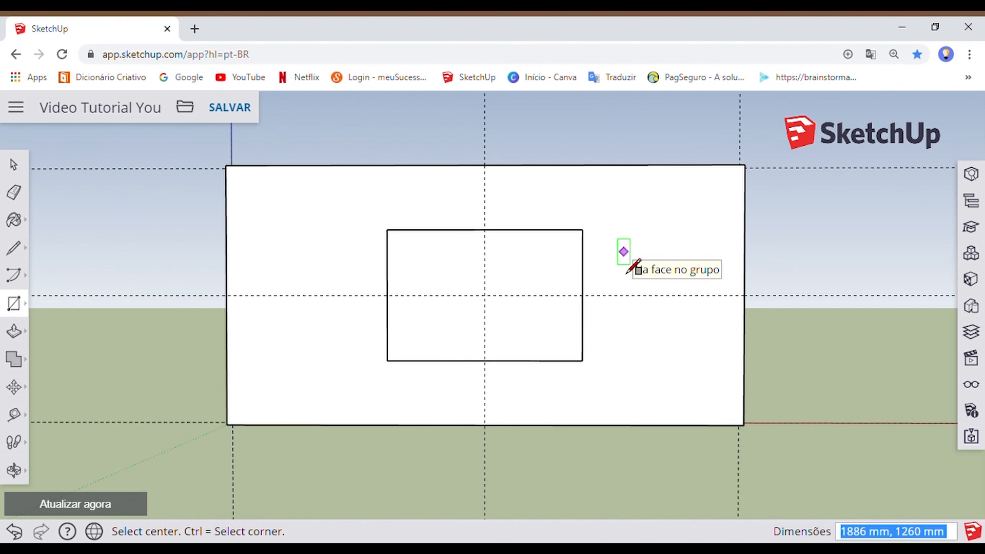
{"action": "key", "text": "ctrl+z"}
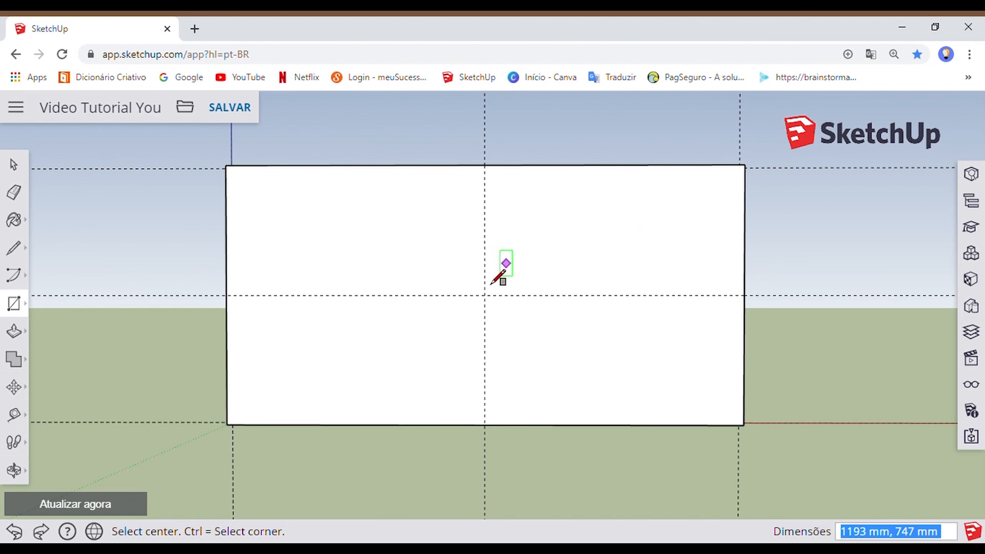
{"action": "key", "text": "space"}
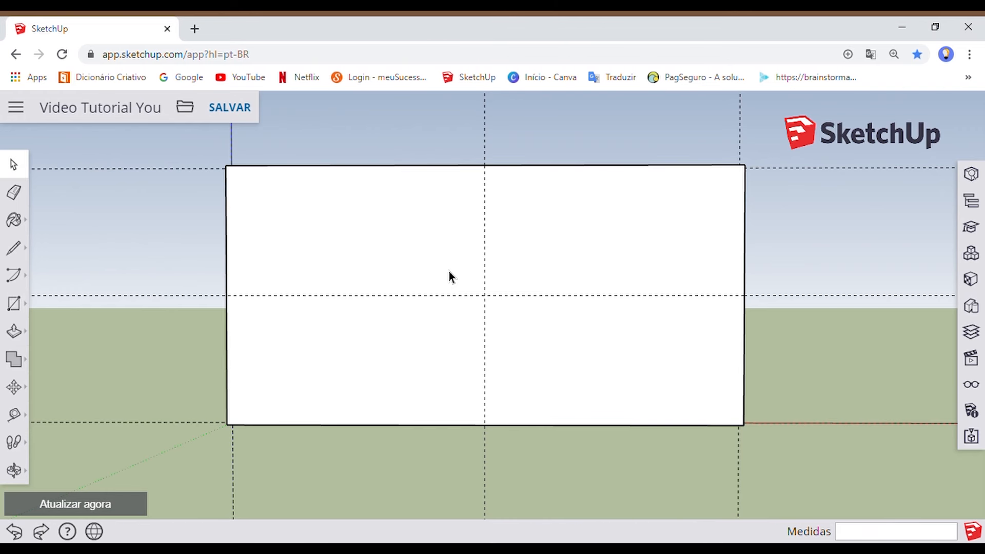
Draw a rectangle about 724 × 356 mm centred on one guide intersection, with its corner at the diagonally opposite intersection
{"action": "scroll", "coordinate": [448, 274], "scroll_direction": "down", "scroll_amount": 4}
{"action": "middle_click_drag", "start_coordinate": [448, 274], "coordinate": [547, 330]}
{"action": "scroll", "coordinate": [475, 317], "scroll_direction": "up", "scroll_amount": 3}
{"action": "key", "text": "r"}
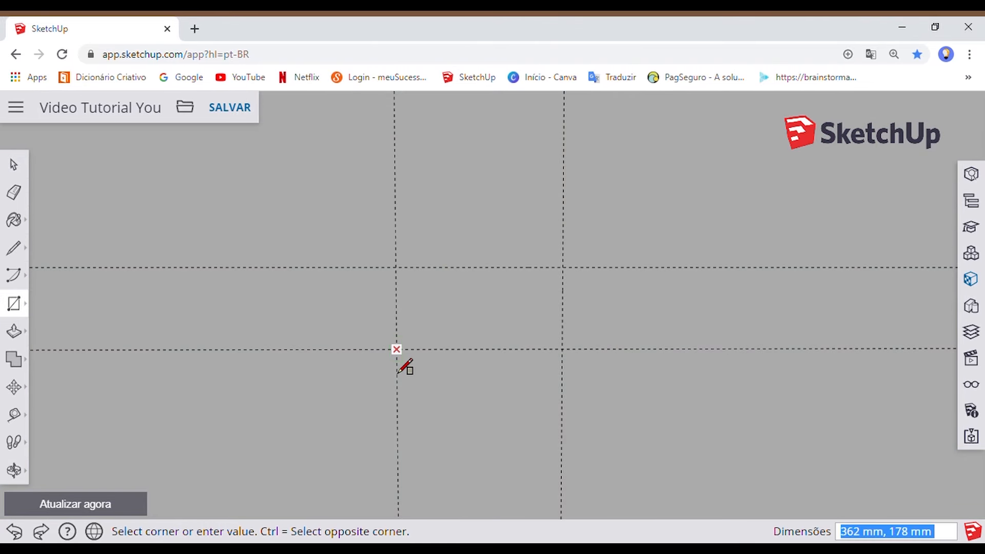
{"action": "left_click", "coordinate": [566, 288]}
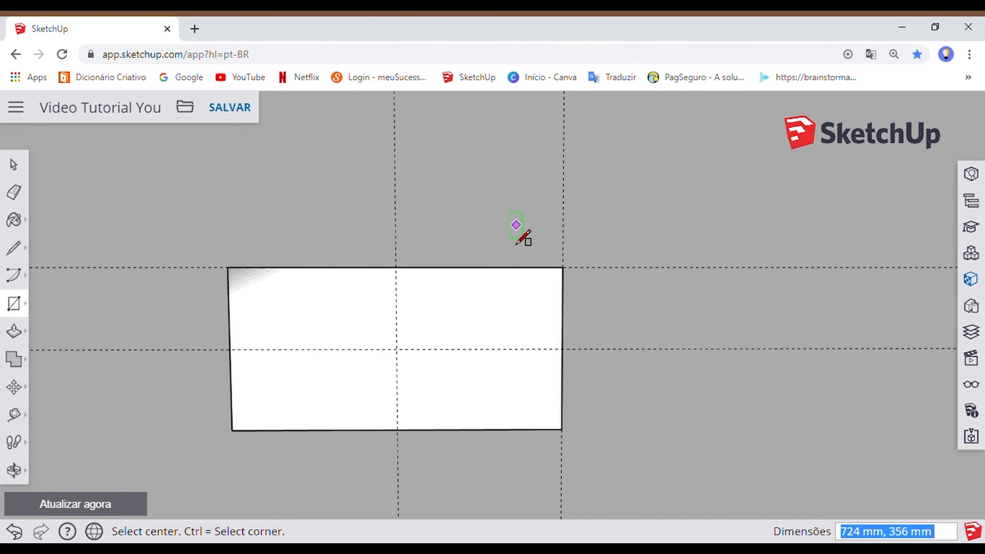
Undo the centred rectangle and draw one about 362 × 178 mm corner to corner between the same two guide intersections
{"action": "key", "text": "ctrl+z"}
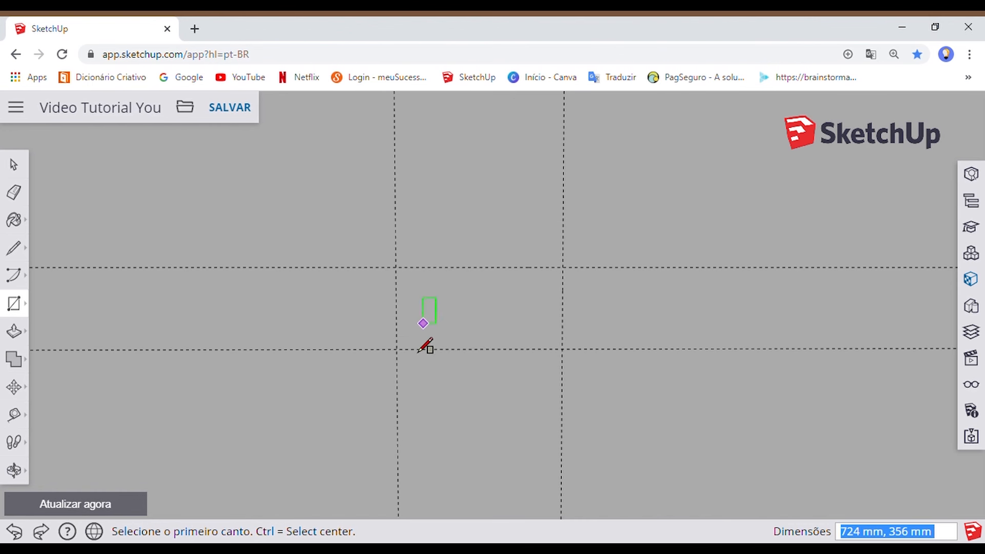
{"action": "left_click", "coordinate": [568, 290]}
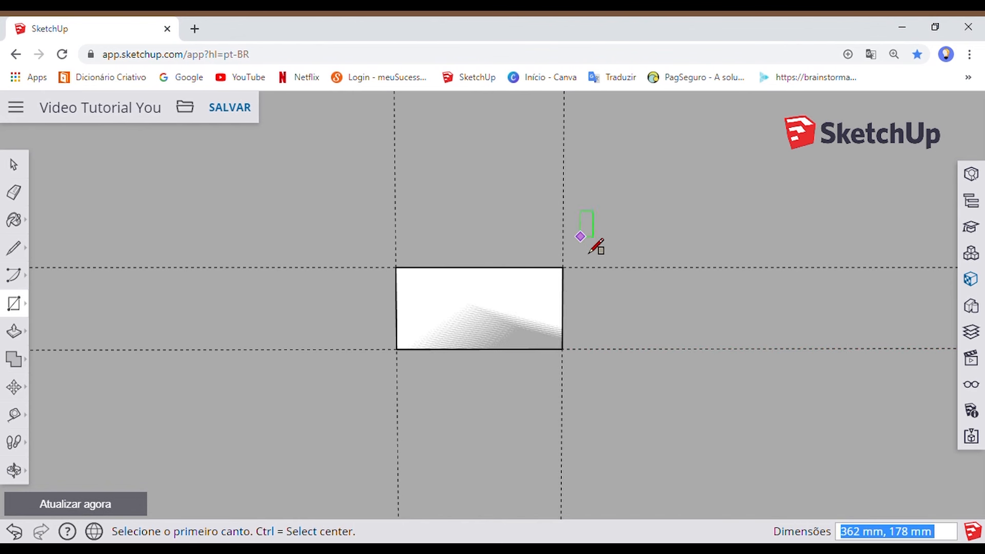
{"action": "middle_click_drag", "start_coordinate": [500, 273], "coordinate": [515, 260]}
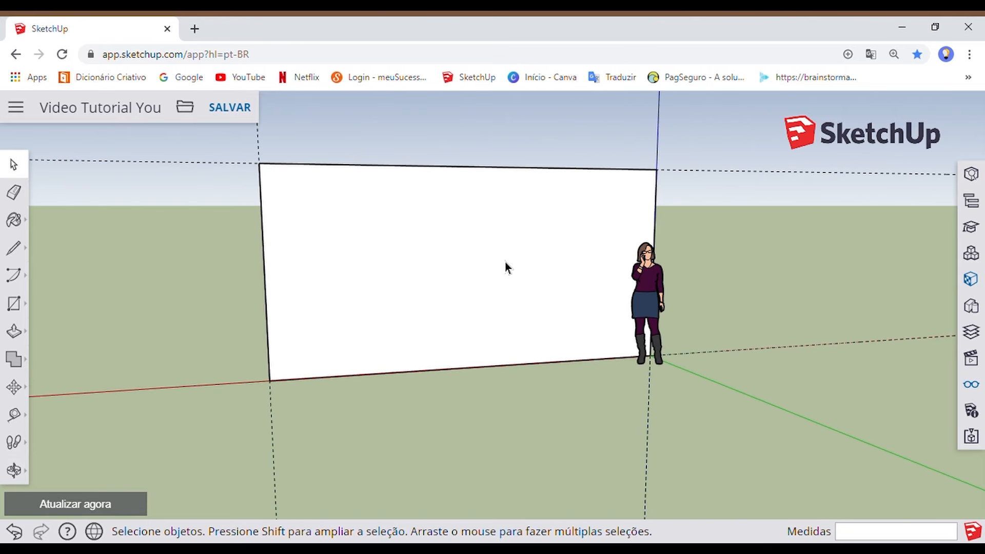
Draw a freehand corner-to-corner rectangle inside the large upright face
{"action": "key", "text": "r"}
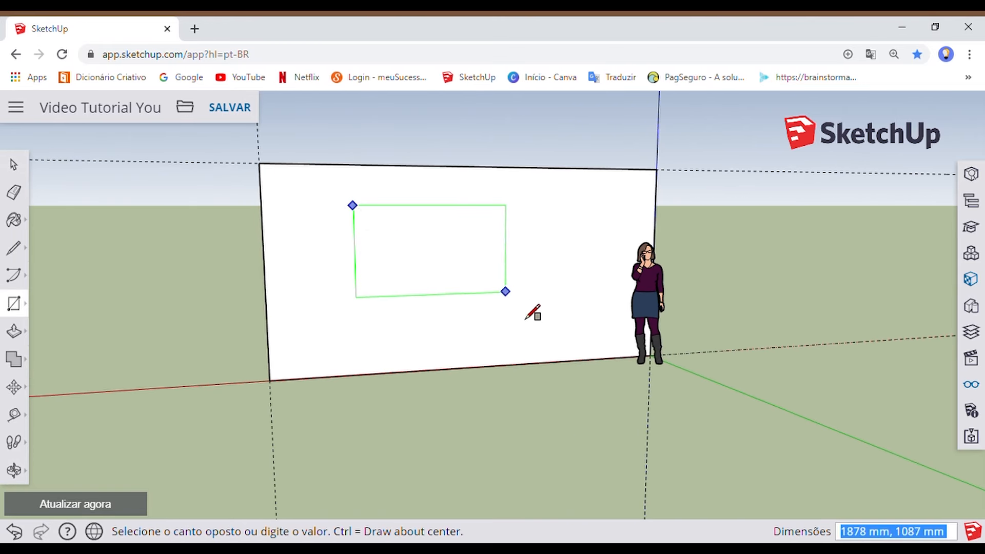
{"action": "scroll", "coordinate": [586, 325], "scroll_direction": "down", "scroll_amount": 2}
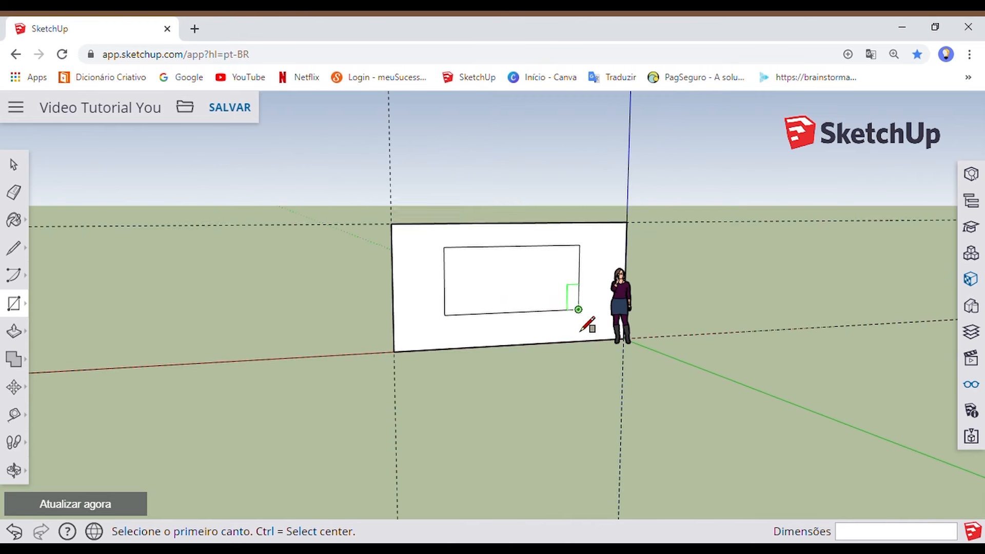
{"action": "middle_click_drag", "start_coordinate": [429, 333], "coordinate": [510, 326]}
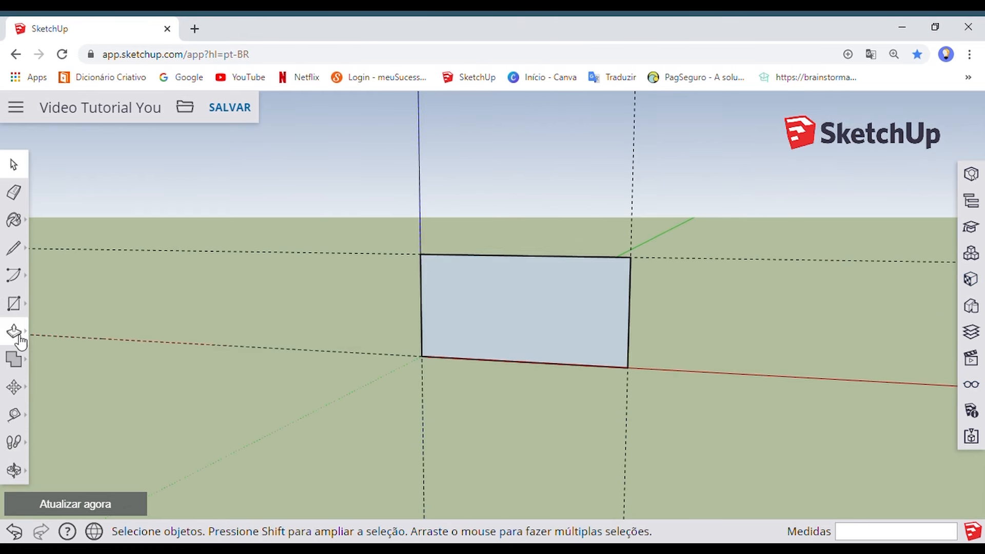
Draw a freehand rectangle inside the large upright face and a circle near the rectangle's middle
{"action": "left_click", "coordinate": [20, 337]}
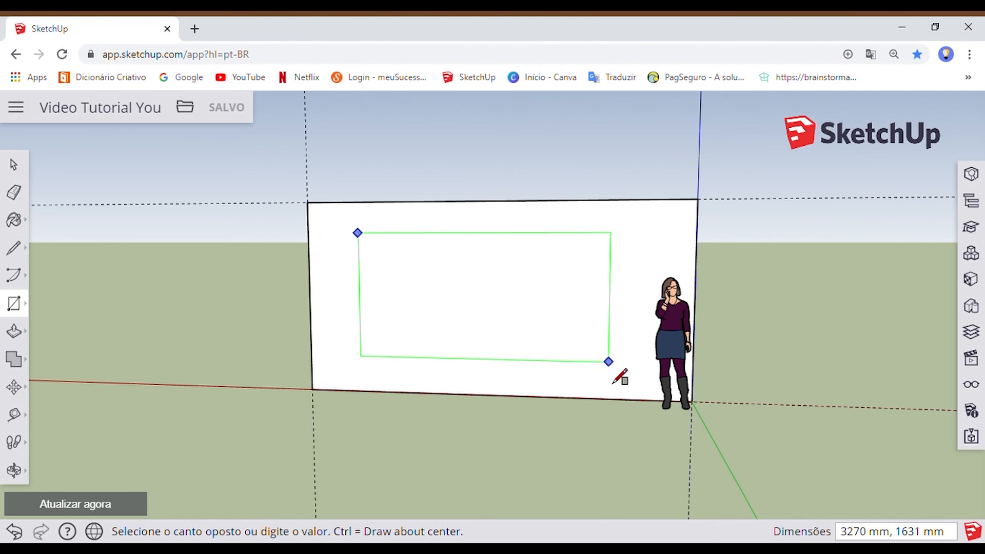
{"action": "left_click", "coordinate": [622, 375]}
{"action": "key", "text": "c"}
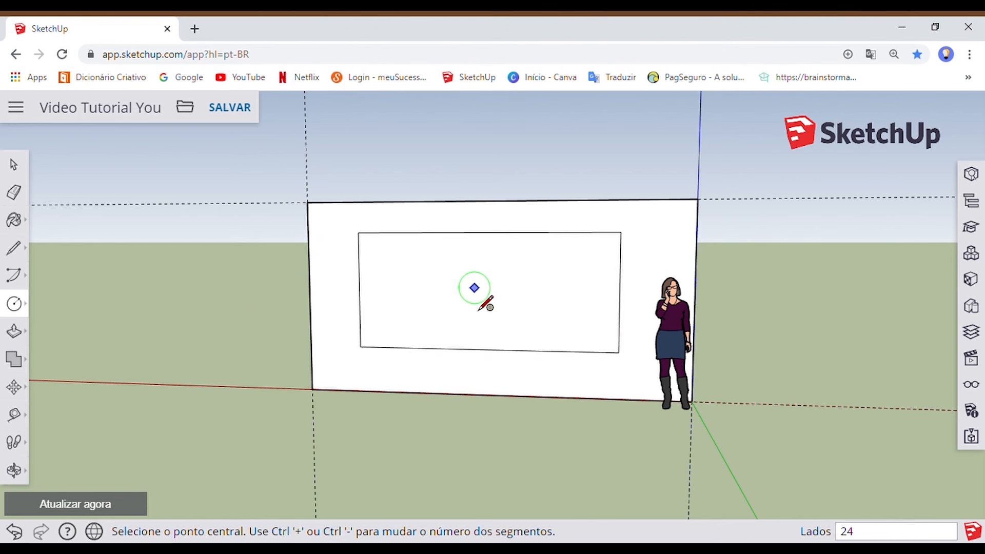
{"action": "key", "text": "space"}
Push/Pull the large upright face about 1032 mm along the green axis
{"action": "middle_click_drag", "start_coordinate": [568, 428], "coordinate": [260, 253]}
{"action": "key", "text": "p"}
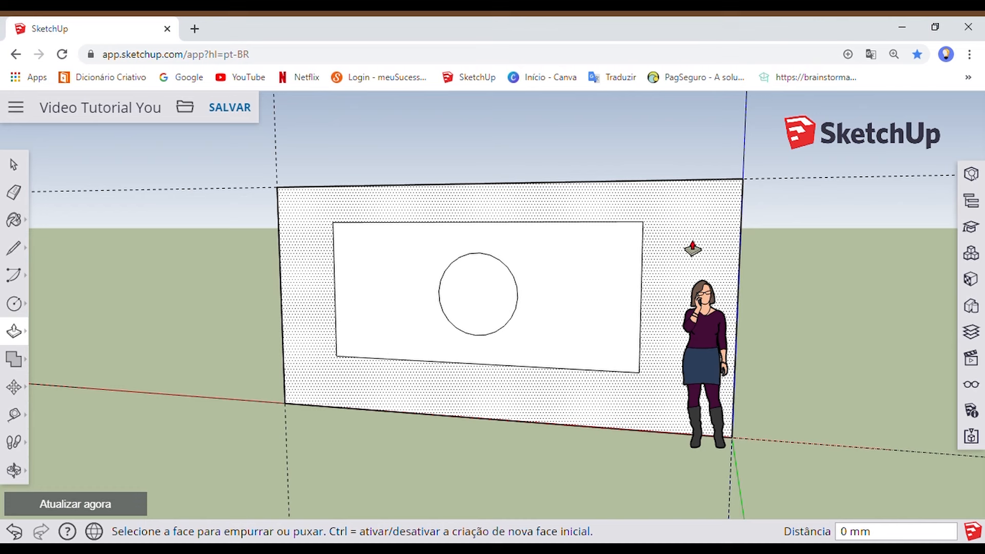
{"action": "middle_click_drag", "start_coordinate": [856, 248], "coordinate": [477, 296]}
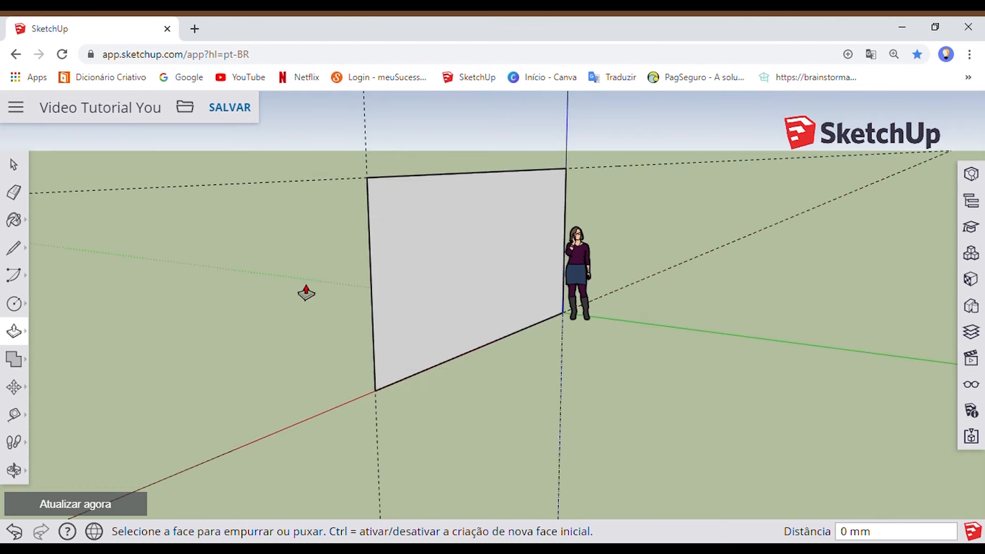
{"action": "left_click", "coordinate": [431, 267]}
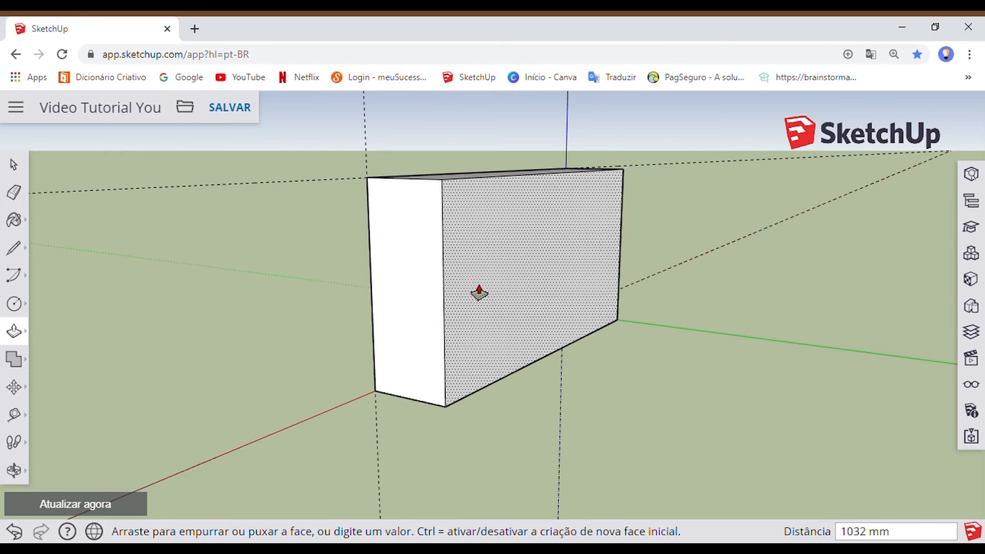
Extrude the large upright face exactly 5000 mm with Push/Pull, viewing it from the opposite side
{"action": "scroll", "coordinate": [312, 284], "scroll_direction": "down", "scroll_amount": 5}
{"action": "middle_click_drag", "start_coordinate": [312, 281], "coordinate": [502, 365]}
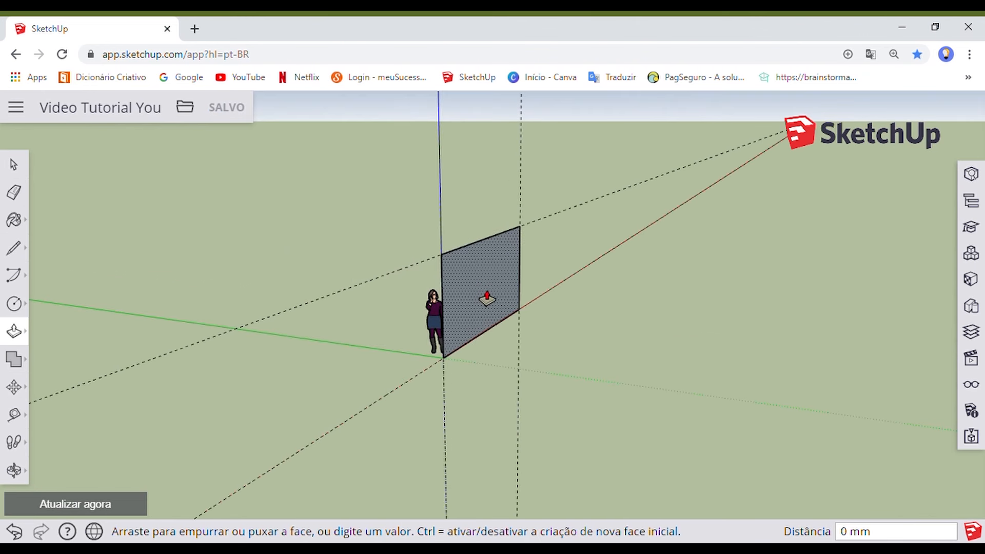
{"action": "left_click", "coordinate": [487, 299]}
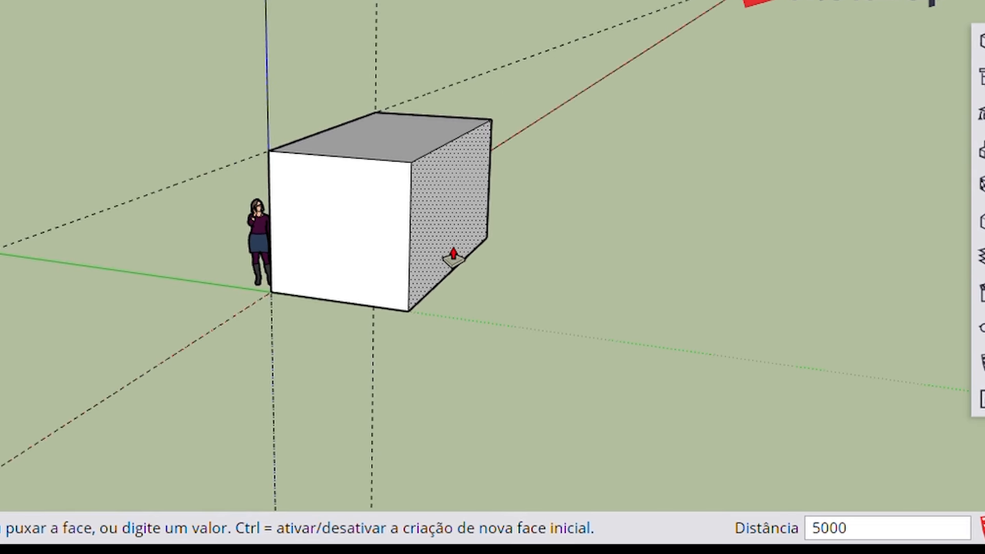
{"action": "key", "text": "Return"}
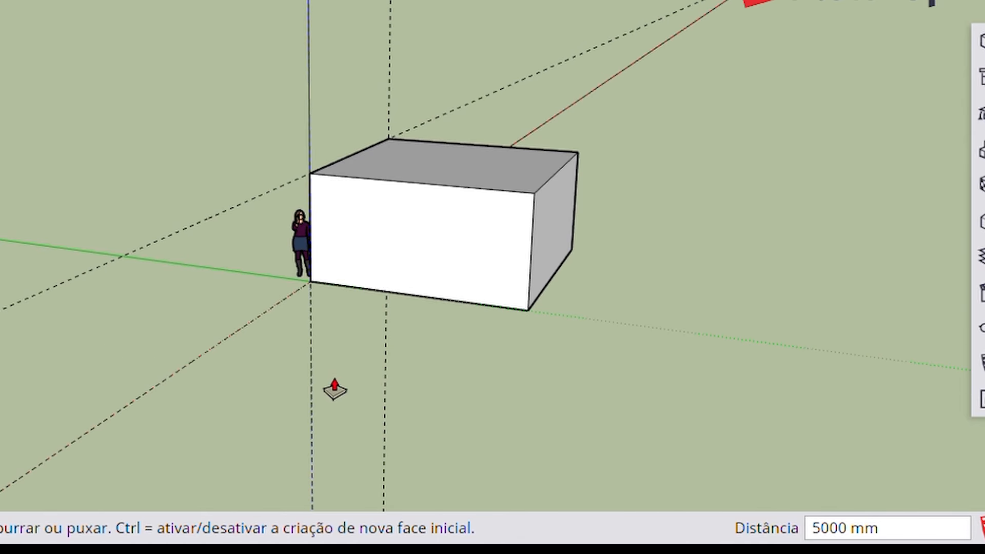
{"action": "key", "text": "space"}
{"action": "middle_click_drag", "start_coordinate": [344, 413], "coordinate": [455, 442]}
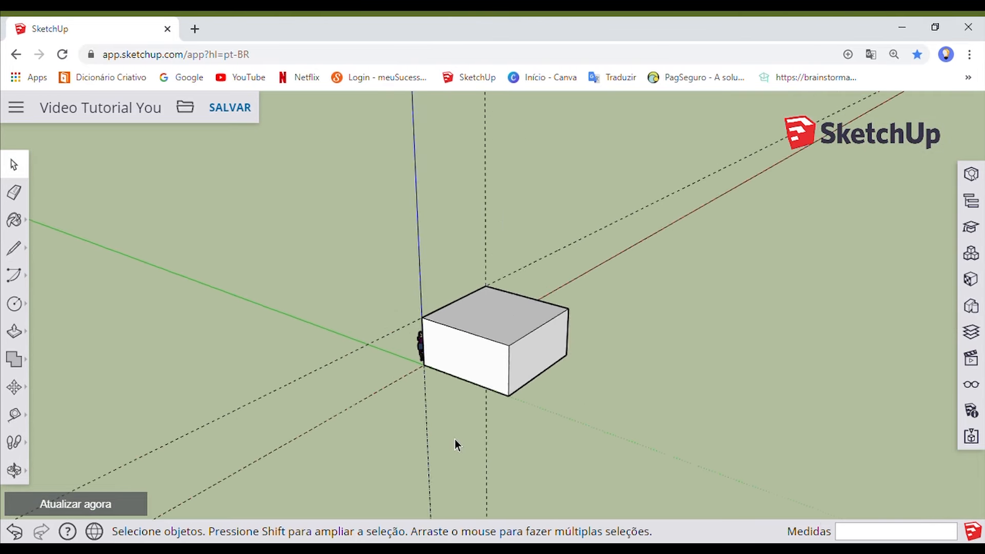
Delete the human figure standing beside the upright face
{"action": "scroll", "coordinate": [506, 323], "scroll_direction": "up", "scroll_amount": 10}
{"action": "scroll", "coordinate": [511, 317], "scroll_direction": "up", "scroll_amount": 3}
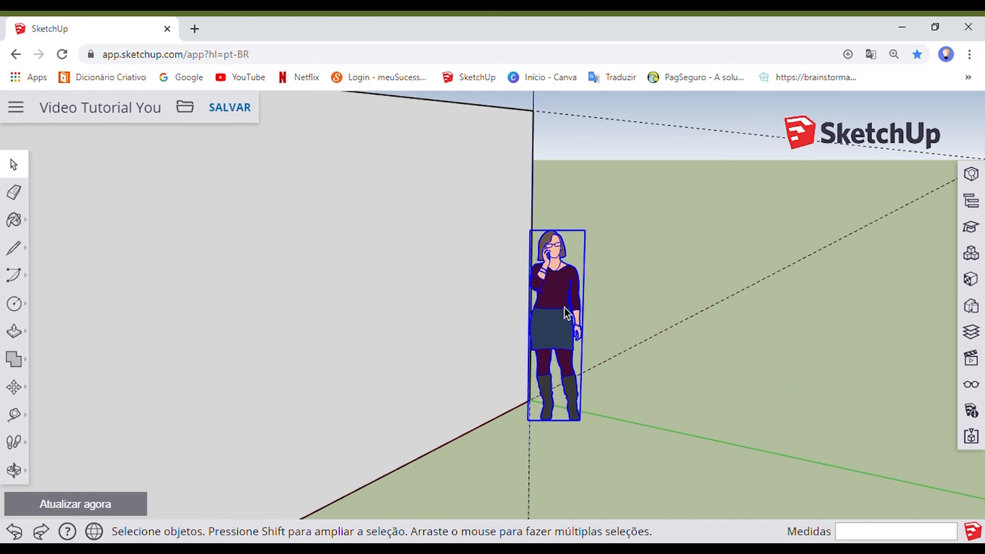
{"action": "key", "text": "Delete"}
Push/Pull the upright face 150 mm to give it the thickness of a wall
{"action": "middle_click_drag", "start_coordinate": [540, 316], "coordinate": [590, 306]}
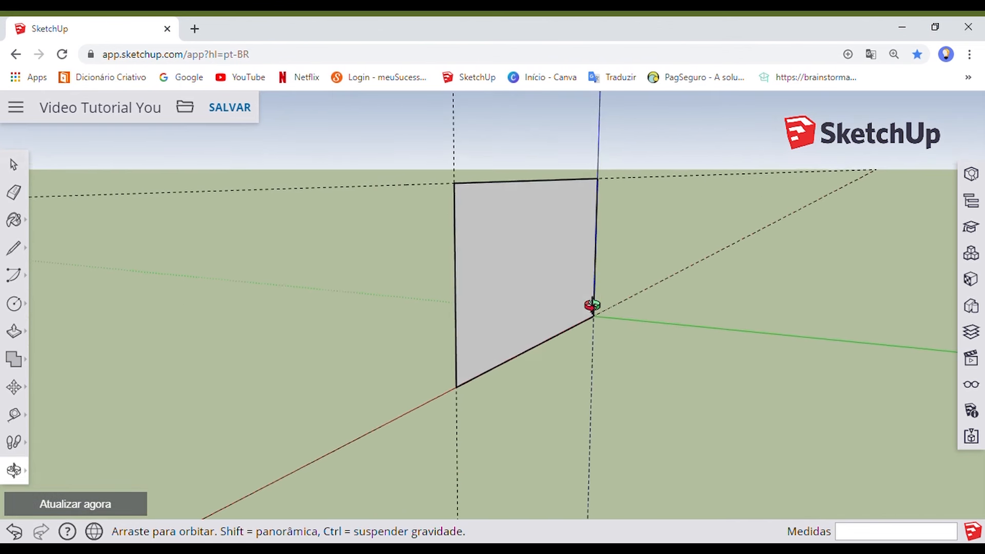
{"action": "key", "text": "p"}
{"action": "scroll", "coordinate": [500, 339], "scroll_direction": "up", "scroll_amount": 5}
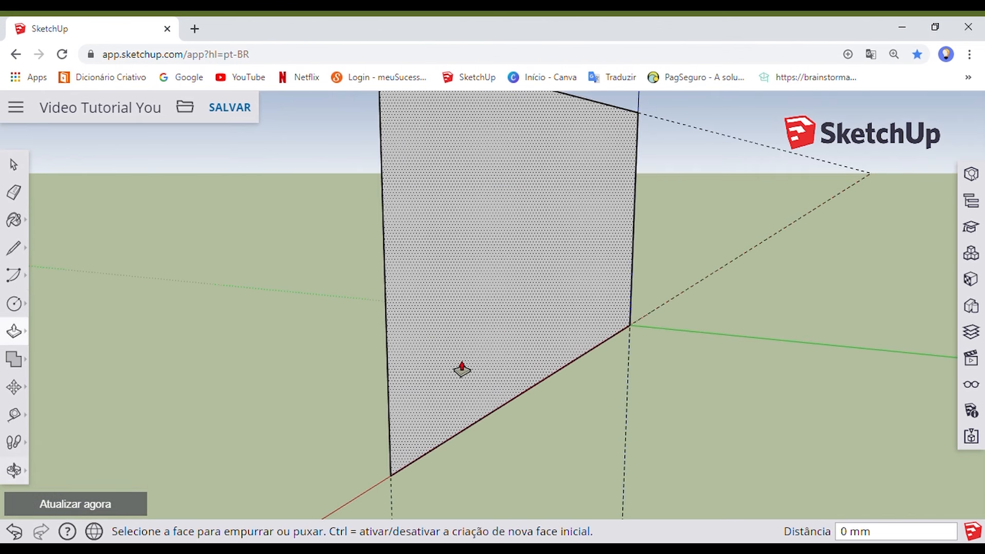
{"action": "middle_click_drag", "start_coordinate": [447, 353], "coordinate": [492, 344]}
{"action": "left_click_drag", "start_coordinate": [492, 344], "coordinate": [535, 381]}
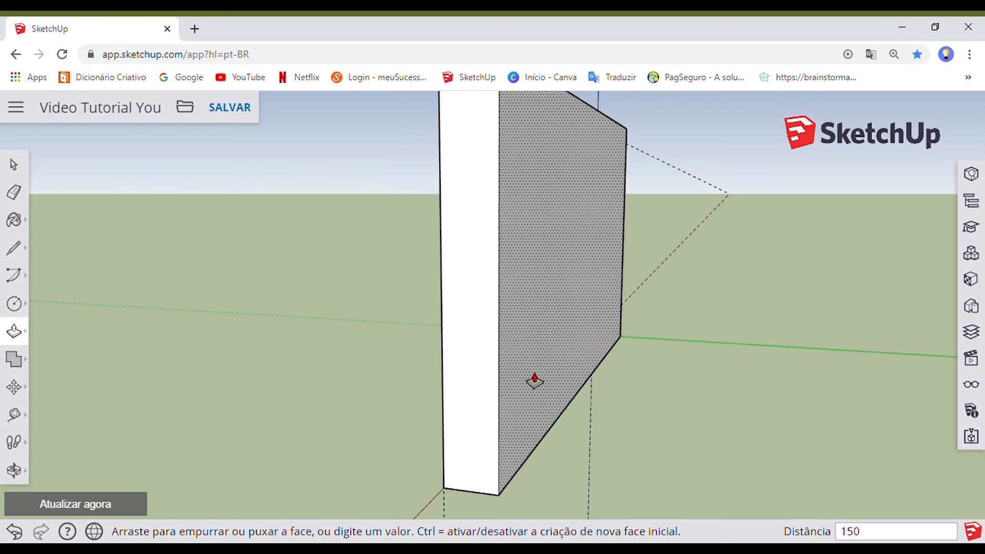
{"action": "key", "text": "Return"}
{"action": "key", "text": "space"}
{"action": "scroll", "coordinate": [531, 372], "scroll_direction": "down", "scroll_amount": 3}
{"action": "middle_click_drag", "start_coordinate": [534, 368], "coordinate": [552, 356]}
Try moving the wall about 420 mm along the red axis and about 4479 mm along the green axis
{"action": "key", "text": "m"}
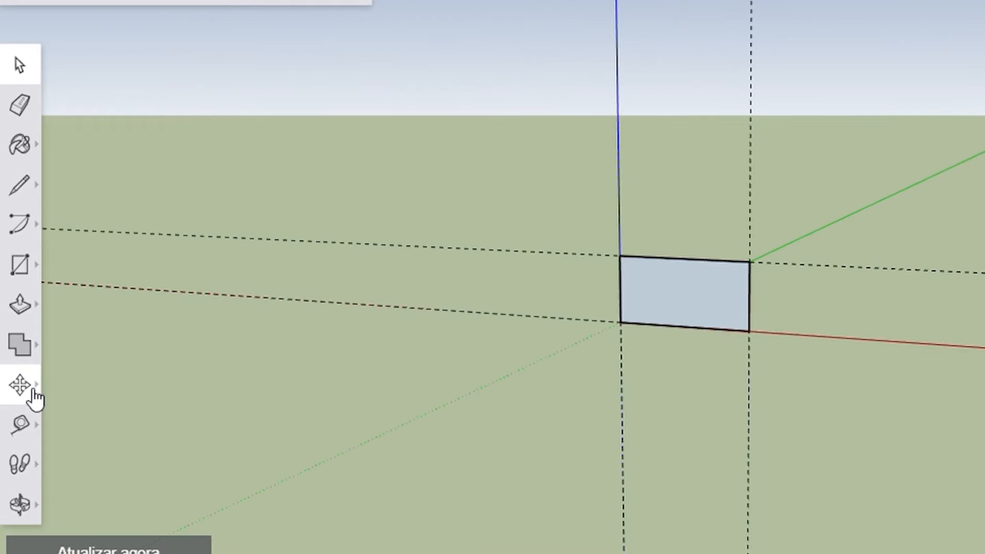
{"action": "left_click", "coordinate": [32, 391]}
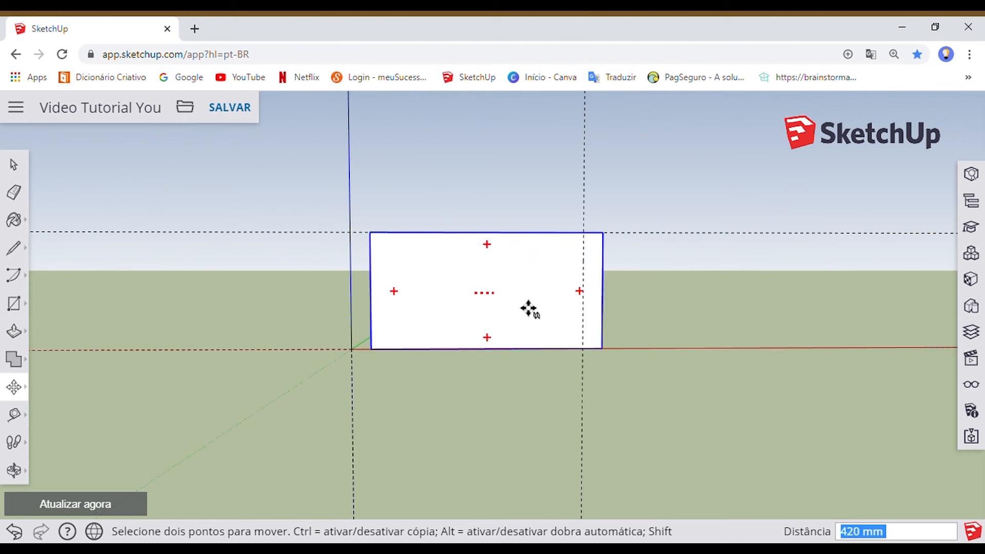
{"action": "key", "text": "Up"}
{"action": "key", "text": "Down"}
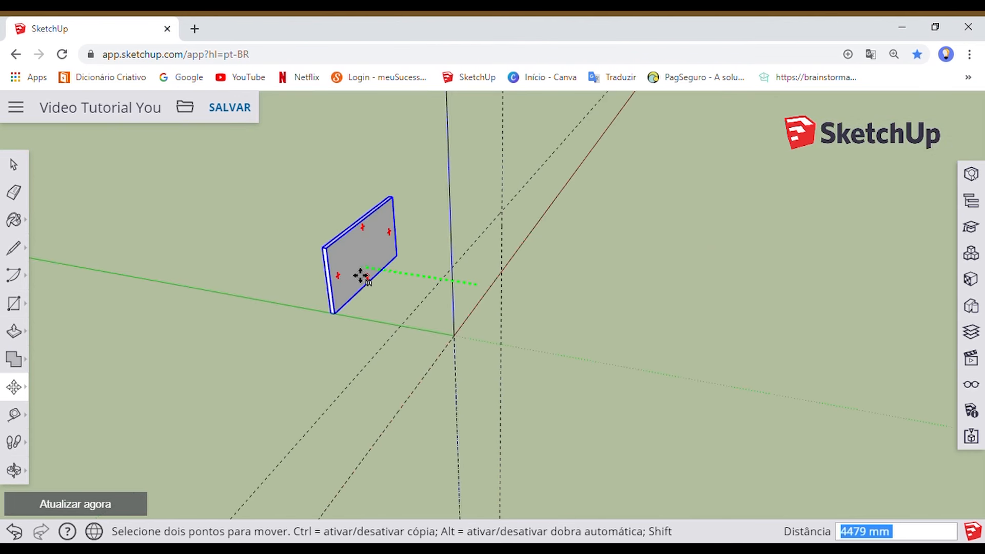
{"action": "left_click", "coordinate": [341, 285]}
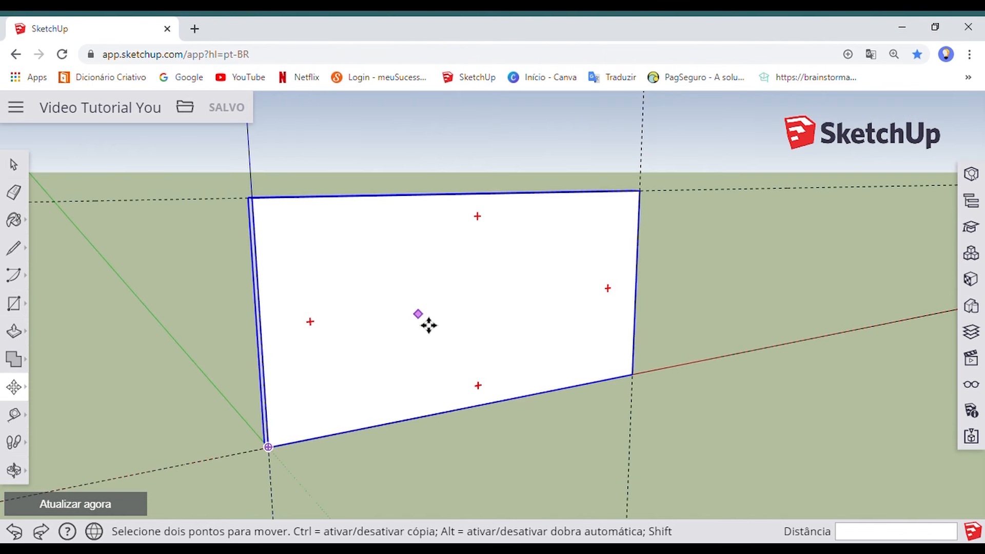
Copy the wall about 7280 mm along the red axis with the Move tool's copy mode
{"action": "key", "text": "ctrl"}
{"action": "left_click", "coordinate": [429, 325]}
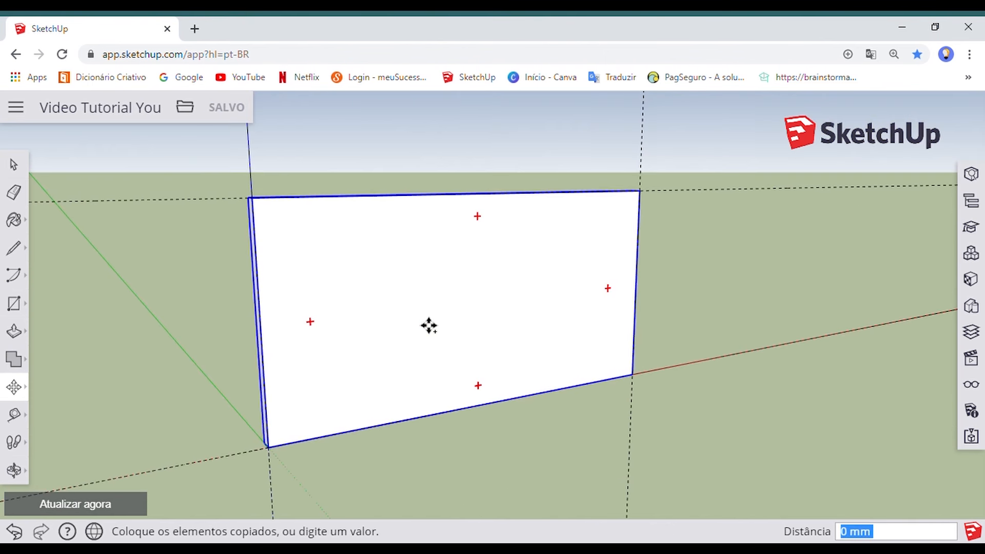
{"action": "scroll", "coordinate": [429, 326], "scroll_direction": "down", "scroll_amount": 3}
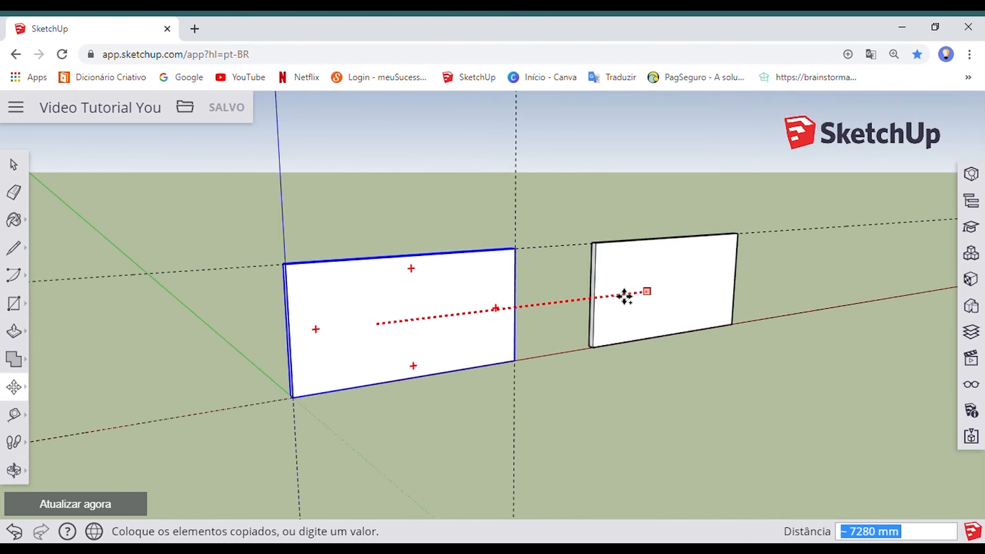
{"action": "left_click", "coordinate": [626, 293]}
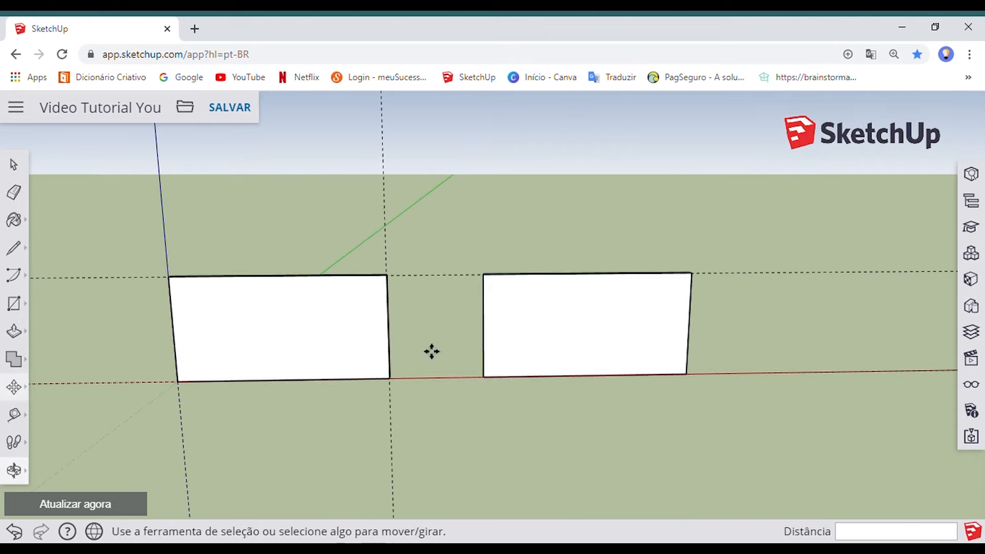
Make another copy of the second wall with the Move tool
{"action": "key", "text": "m"}
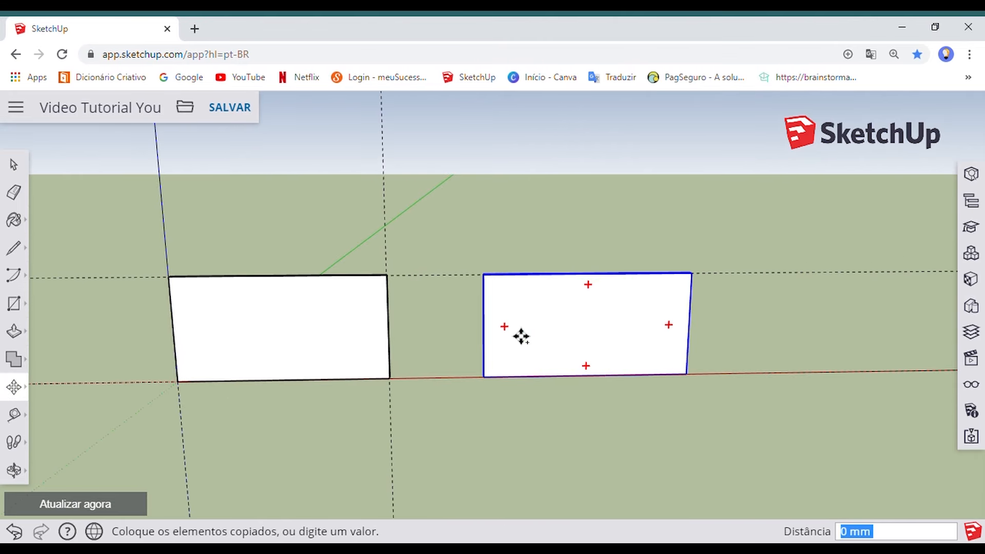
{"action": "left_click", "coordinate": [505, 326]}
{"action": "scroll", "coordinate": [505, 327], "scroll_direction": "down", "scroll_amount": 2}
{"action": "left_click", "coordinate": [609, 342]}
Select the row of walls together and copy the whole set with the Move tool
{"action": "key", "text": "space"}
{"action": "left_click_drag", "start_coordinate": [171, 249], "coordinate": [721, 400]}
{"action": "key", "text": "m"}
{"action": "key", "text": "ctrl"}
{"action": "left_click", "coordinate": [340, 336]}
{"action": "left_click", "coordinate": [351, 259]}
{"action": "key", "text": "space"}
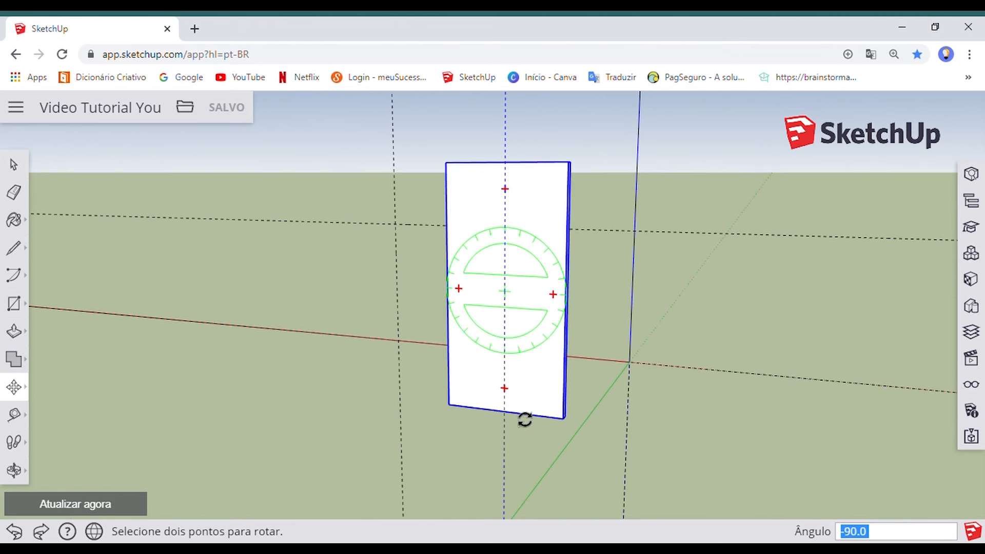
Rotate the wall 90° about its centre in its own plane using the Move tool's rotation grips
{"action": "left_click", "coordinate": [509, 420]}
{"action": "key", "text": "m"}
{"action": "middle_click_drag", "start_coordinate": [509, 419], "coordinate": [381, 315]}
{"action": "key", "text": "Escape"}
Select all of the wall's faces and edges, and clear the selection
{"action": "left_click", "coordinate": [29, 171]}
{"action": "middle_click_drag", "start_coordinate": [175, 231], "coordinate": [269, 192]}
{"action": "left_click_drag", "start_coordinate": [419, 257], "coordinate": [763, 460]}
{"action": "middle_click_drag", "start_coordinate": [217, 387], "coordinate": [415, 292]}
{"action": "left_click", "coordinate": [387, 230]}
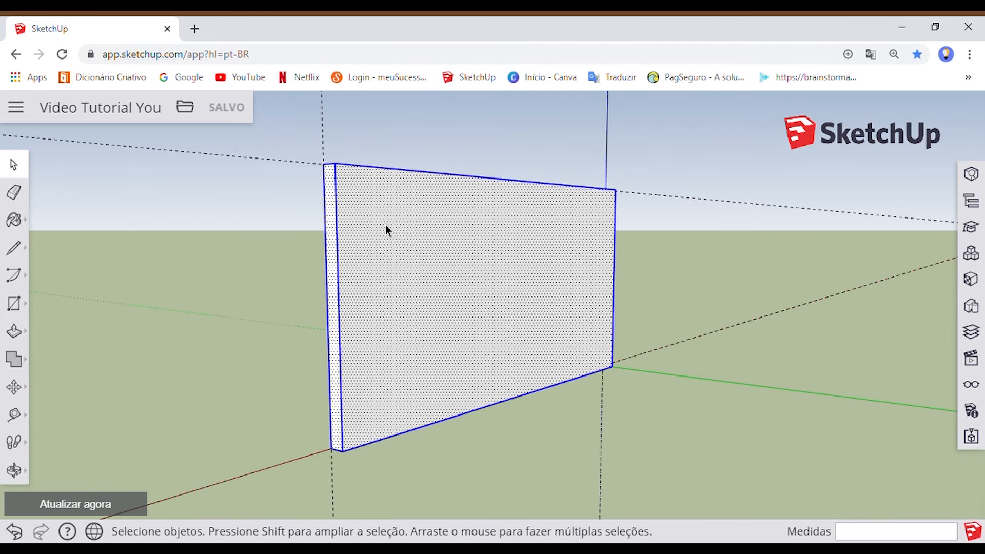
{"action": "middle_click_drag", "start_coordinate": [279, 269], "coordinate": [252, 274]}
{"action": "left_click", "coordinate": [388, 143]}
{"action": "middle_click_drag", "start_coordinate": [536, 334], "coordinate": [530, 308]}
Select all of the wall's connected faces and edges and combine them into a group
{"action": "left_click", "coordinate": [385, 235]}
{"action": "double_click", "coordinate": [385, 236]}
{"action": "middle_click_drag", "start_coordinate": [384, 236], "coordinate": [309, 302]}
{"action": "left_click_drag", "start_coordinate": [483, 303], "coordinate": [585, 303]}
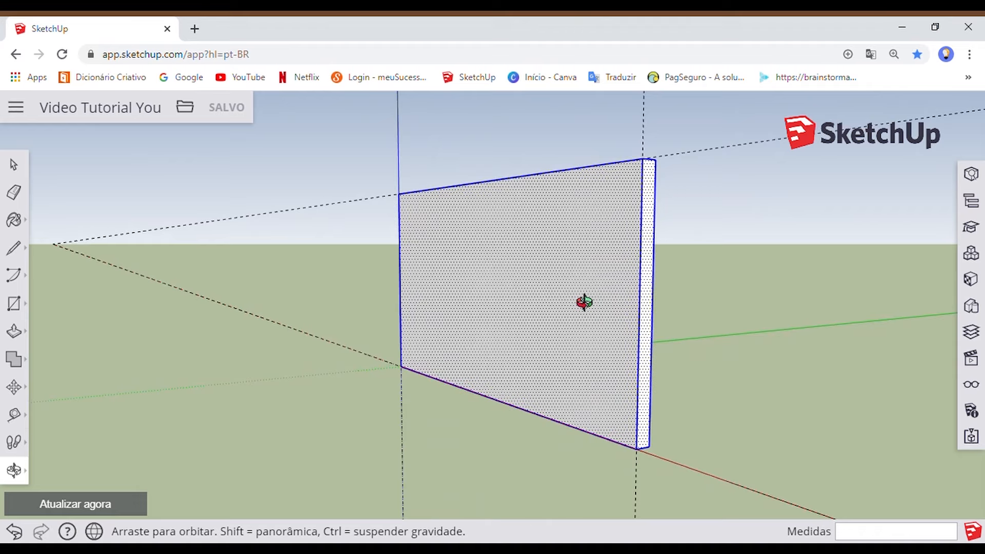
{"action": "middle_click_drag", "start_coordinate": [806, 303], "coordinate": [490, 413]}
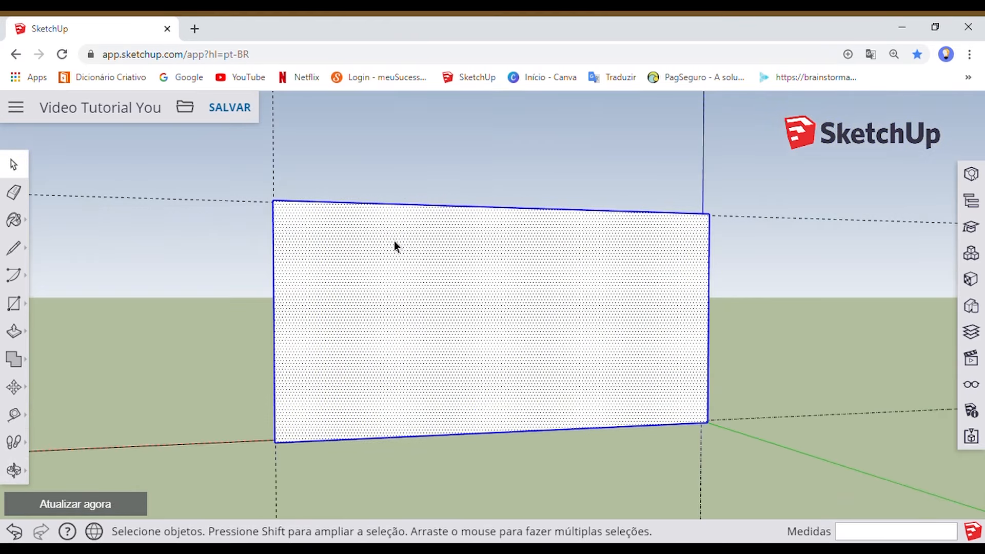
{"action": "right_click", "coordinate": [394, 241]}
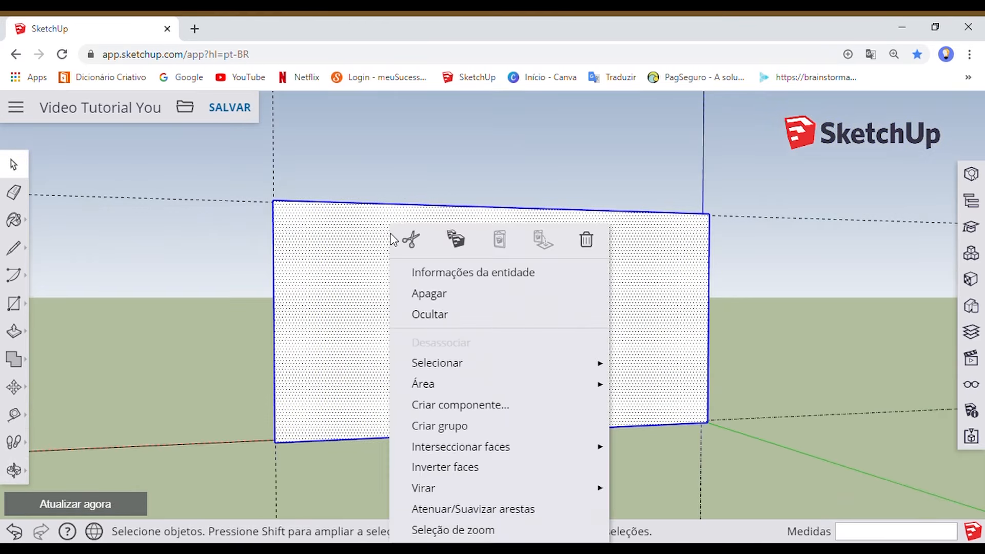
{"action": "left_click", "coordinate": [443, 430]}
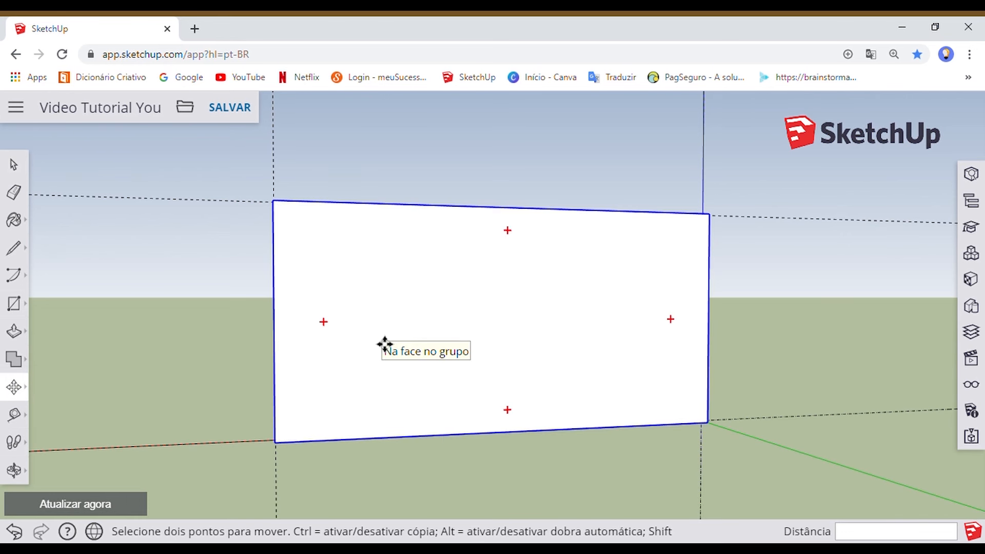
Try moving the wall group about 9214 mm along the red axis and about 10132 mm along the green axis, and cancel the move
{"action": "scroll", "coordinate": [386, 344], "scroll_direction": "down", "scroll_amount": 5}
{"action": "middle_click_drag", "start_coordinate": [387, 343], "coordinate": [311, 385]}
{"action": "left_click", "coordinate": [380, 329]}
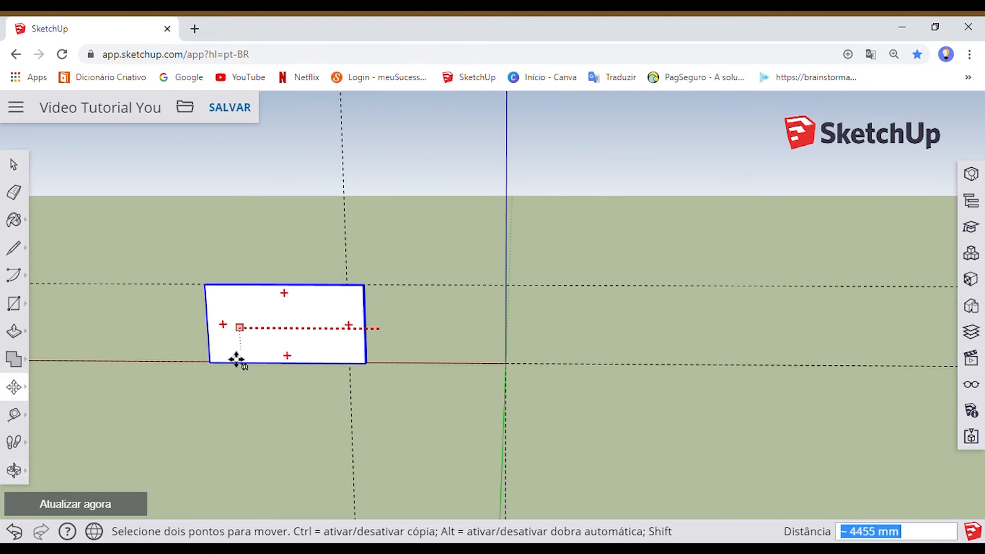
{"action": "middle_click_drag", "start_coordinate": [482, 351], "coordinate": [563, 344]}
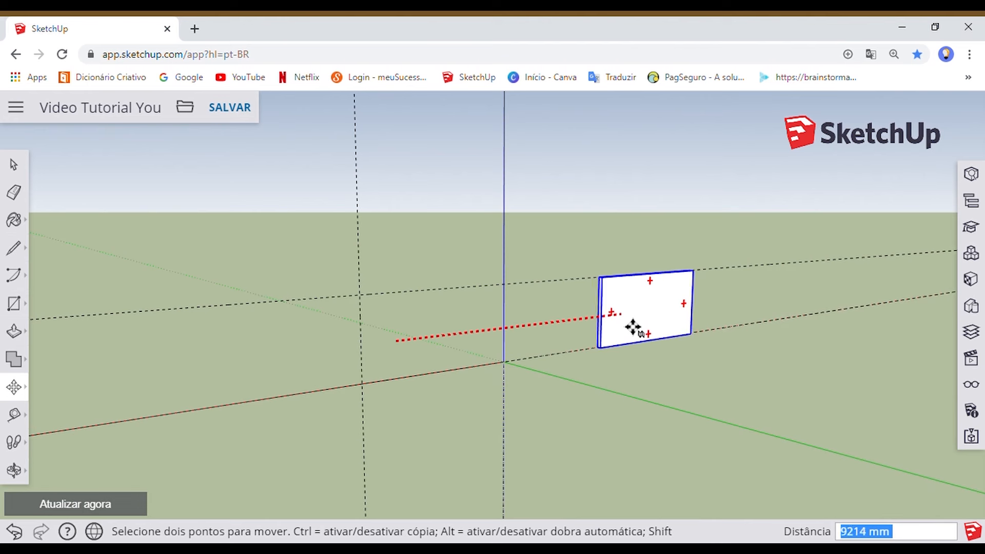
{"action": "middle_click_drag", "start_coordinate": [370, 368], "coordinate": [318, 298]}
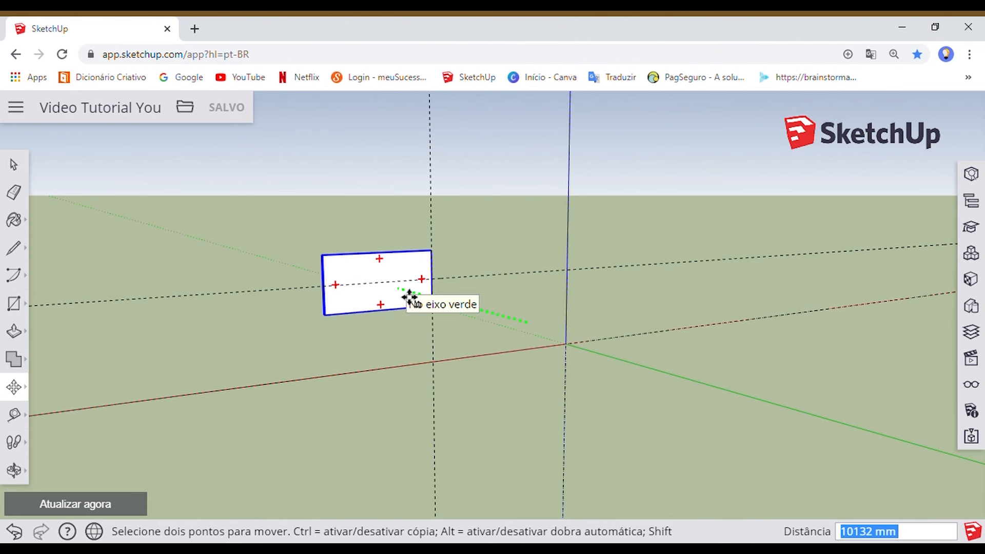
{"action": "key", "text": "Escape"}
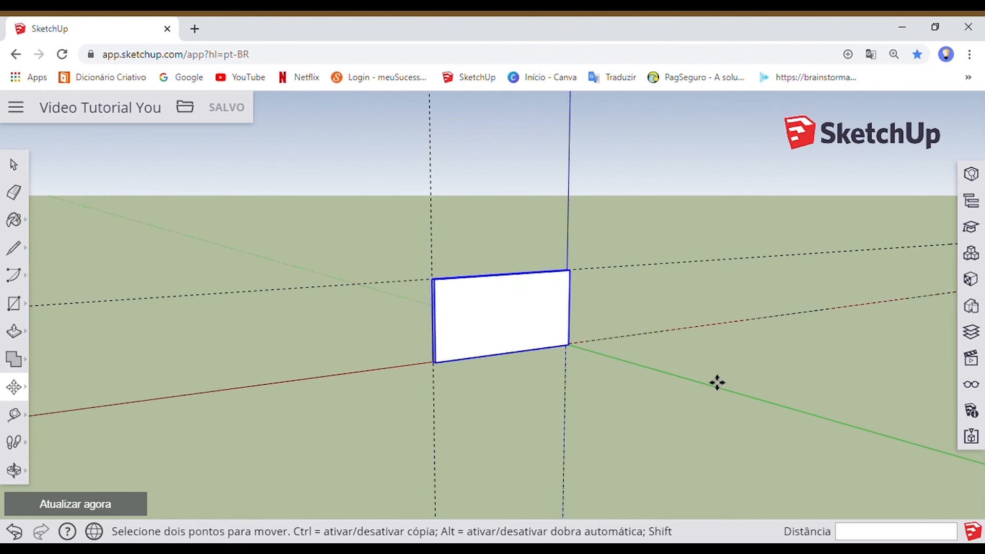
Move the wall group, trying the blue axis by about 1205 mm and the green axis by about 2559 mm
{"action": "key", "text": "o"}
{"action": "left_click_drag", "start_coordinate": [765, 343], "coordinate": [470, 349]}
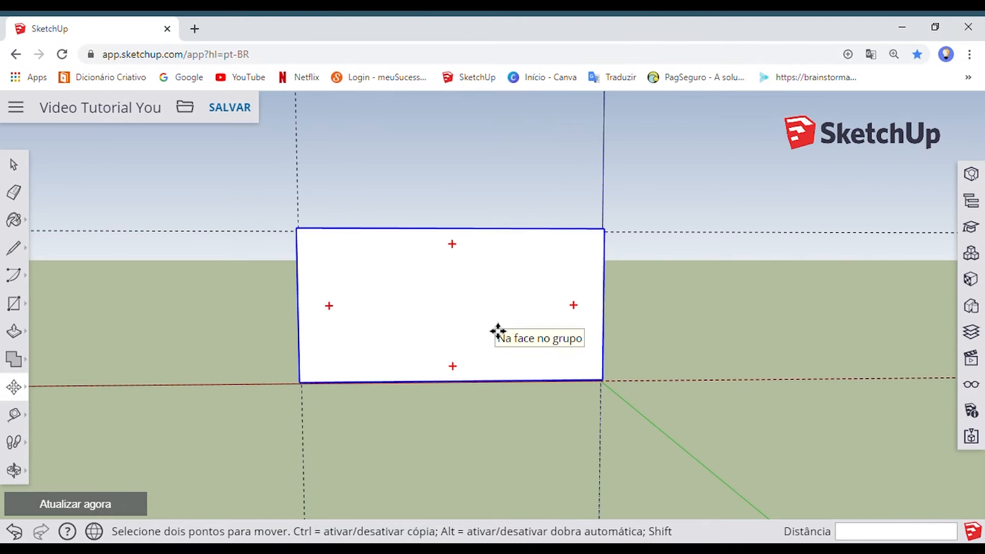
{"action": "left_click", "coordinate": [497, 331]}
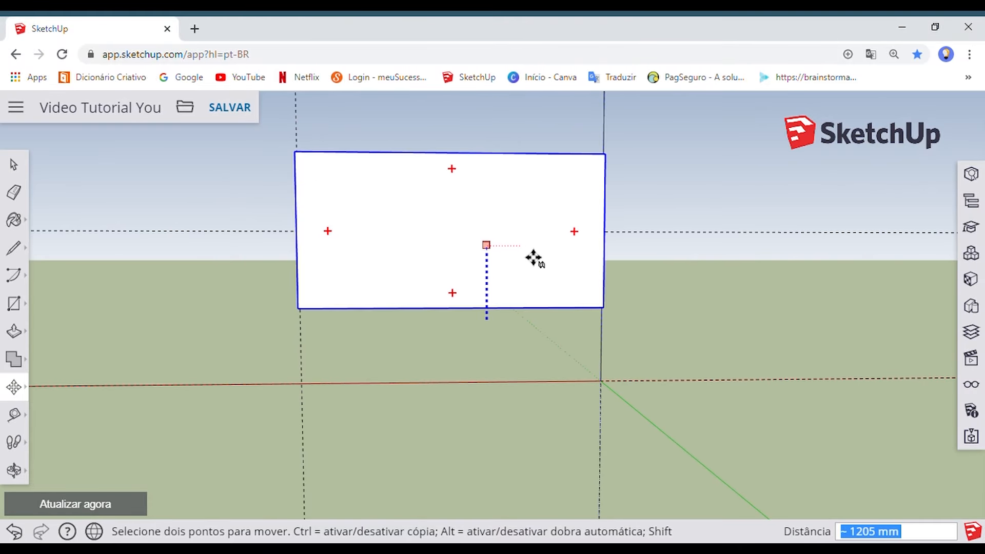
{"action": "middle_click_drag", "start_coordinate": [374, 314], "coordinate": [590, 363]}
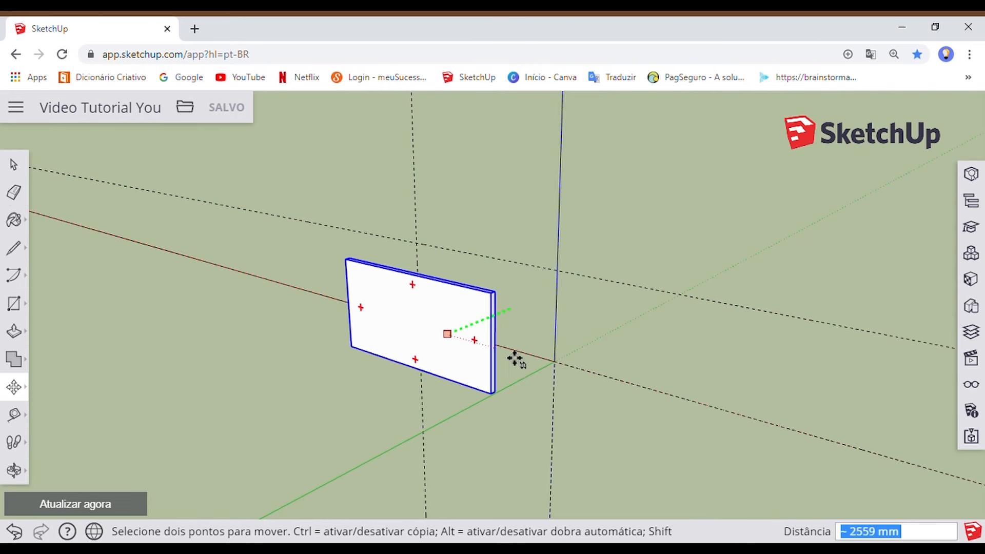
{"action": "left_click", "coordinate": [546, 355]}
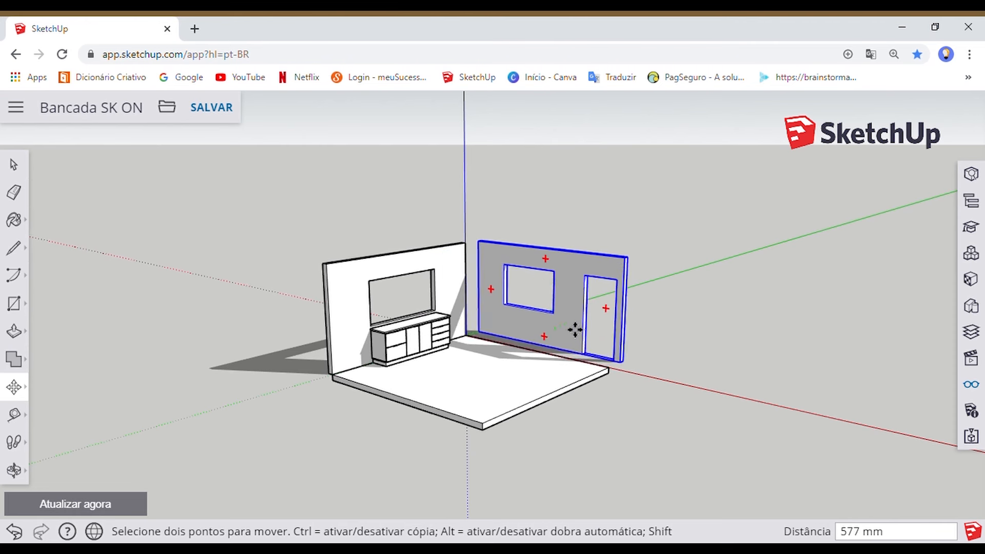
Place the window-and-door wall group at the floor's back corner so that it meets the other wall
{"action": "left_click", "coordinate": [540, 367]}
{"action": "key", "text": "space"}
{"action": "scroll", "coordinate": [540, 374], "scroll_direction": "up", "scroll_amount": 3}
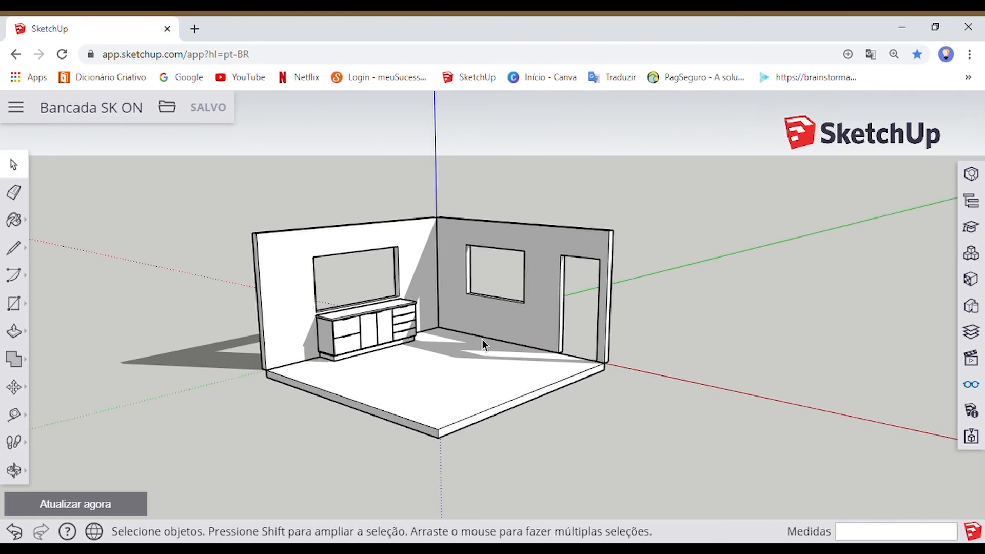
{"action": "scroll", "coordinate": [481, 339], "scroll_direction": "up", "scroll_amount": 3}
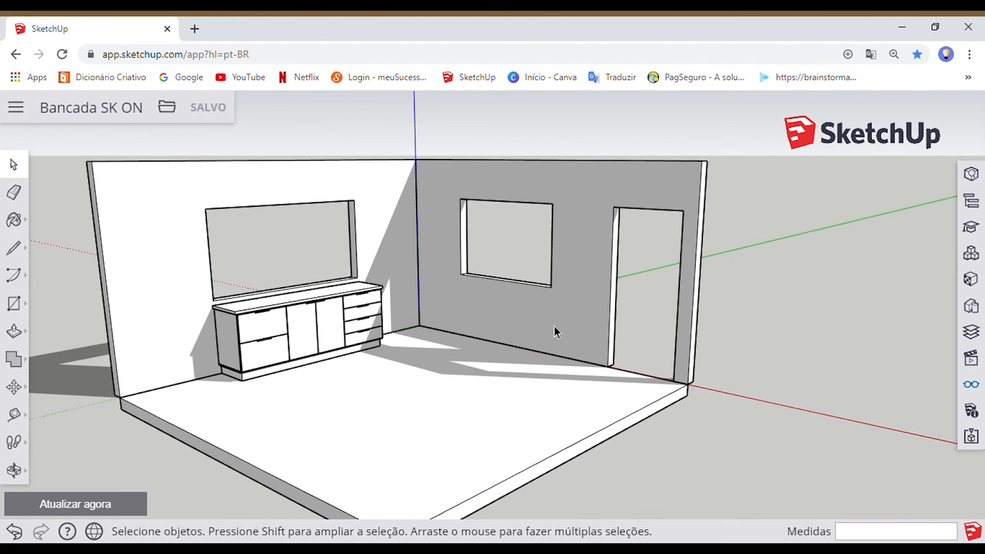
Move the window-and-door wall group, trying the blue axis by about 8280 mm and the green axis by about 2396 mm
{"action": "left_click", "coordinate": [554, 327]}
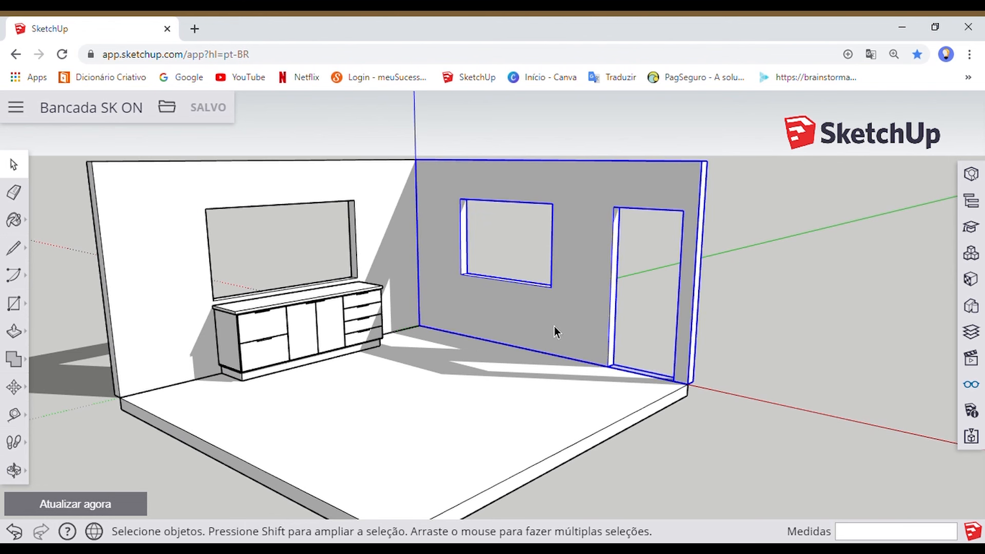
{"action": "key", "text": "m"}
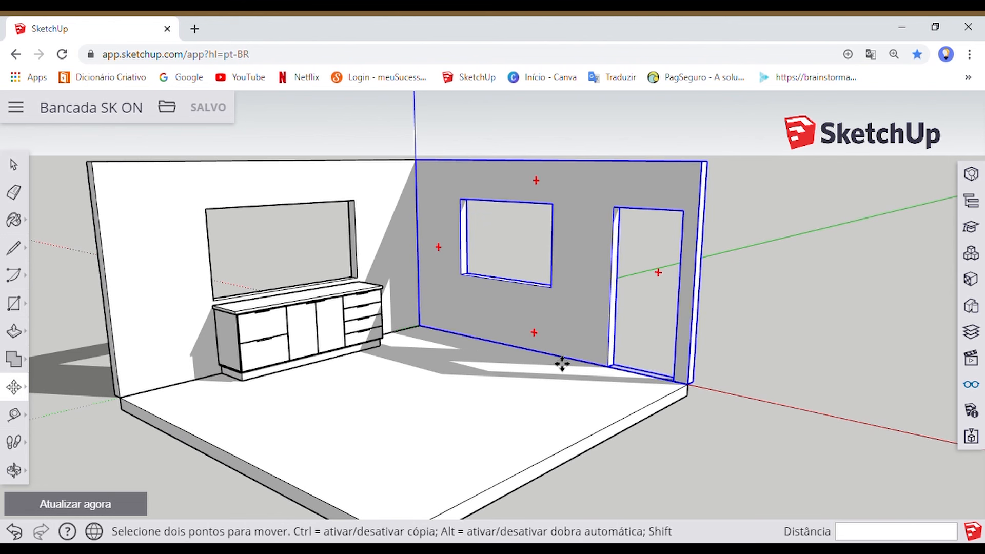
{"action": "scroll", "coordinate": [562, 364], "scroll_direction": "down", "scroll_amount": 6}
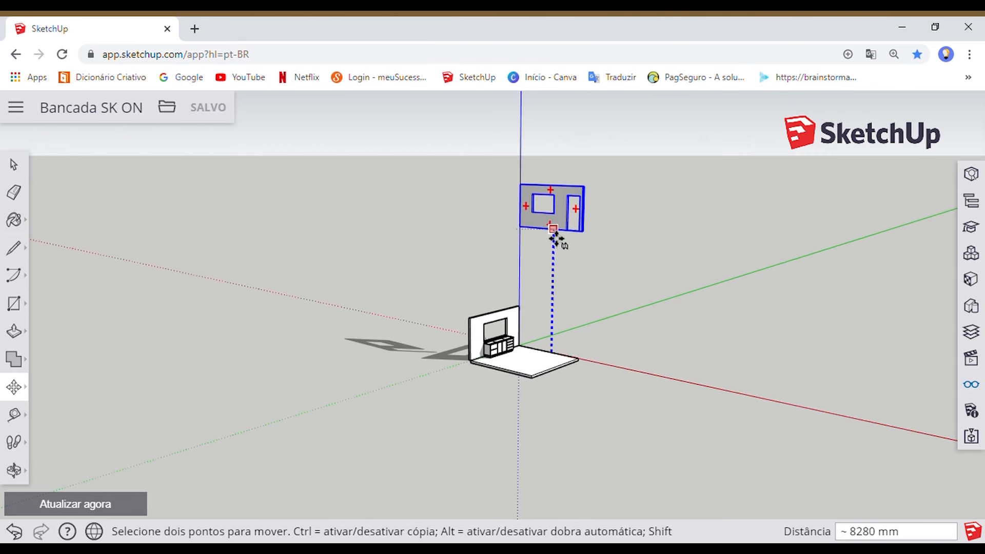
{"action": "scroll", "coordinate": [570, 366], "scroll_direction": "up", "scroll_amount": 5}
{"action": "middle_click_drag", "start_coordinate": [566, 359], "coordinate": [571, 347]}
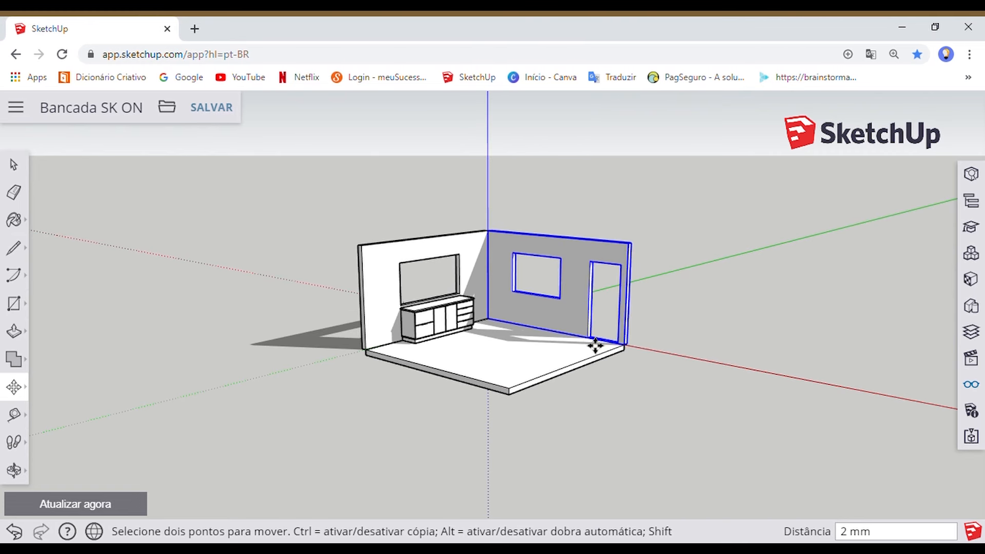
{"action": "middle_click_drag", "start_coordinate": [726, 341], "coordinate": [655, 319]}
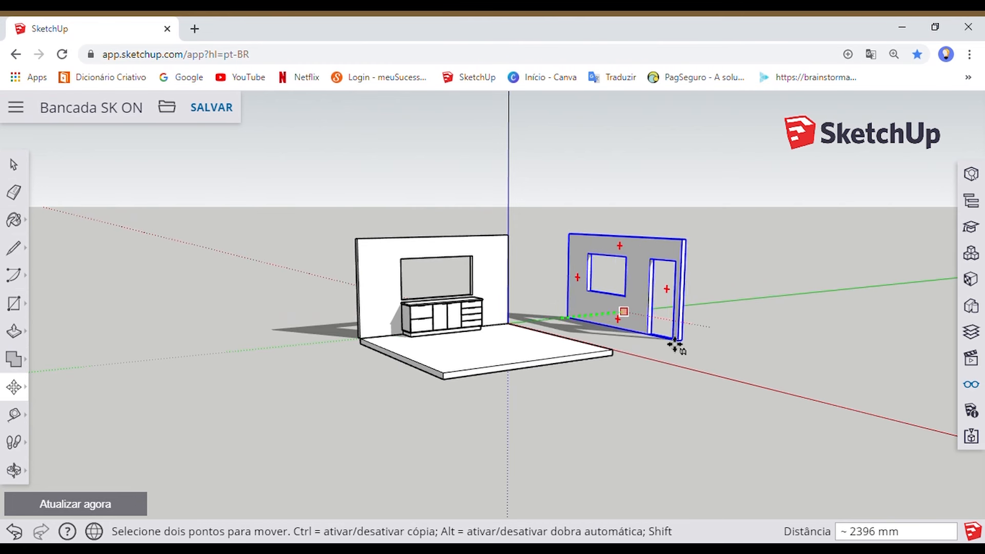
{"action": "left_click", "coordinate": [501, 364]}
{"action": "middle_click_drag", "start_coordinate": [501, 364], "coordinate": [655, 343]}
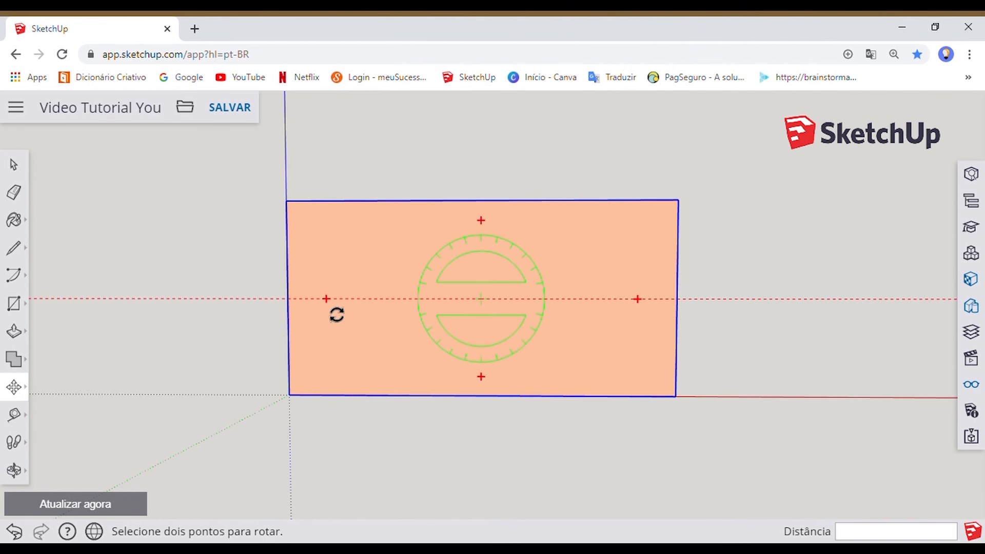
Rotate the orange wall panel by -38 degrees about its centre, in the plane of its large face
{"action": "left_click", "coordinate": [649, 310]}
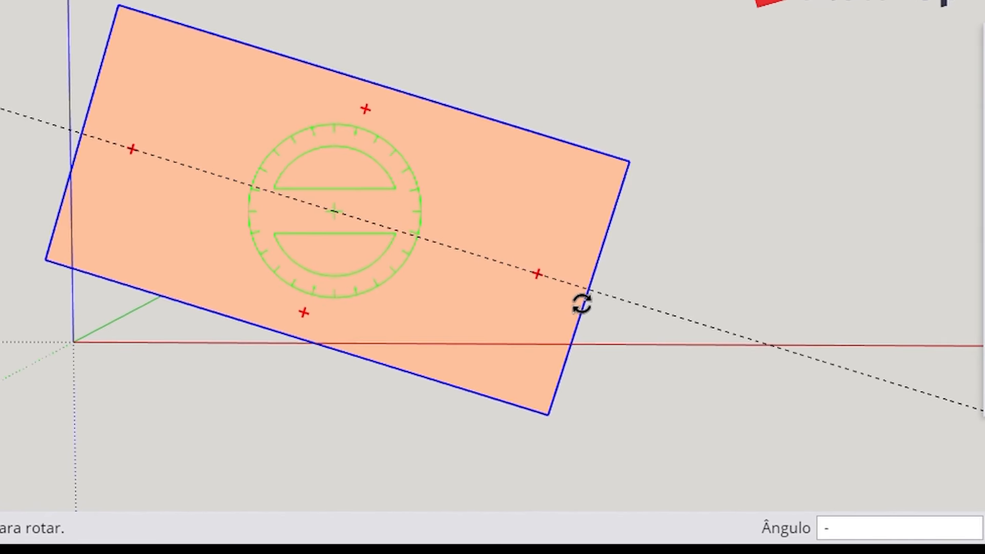
{"action": "key", "text": "Return"}
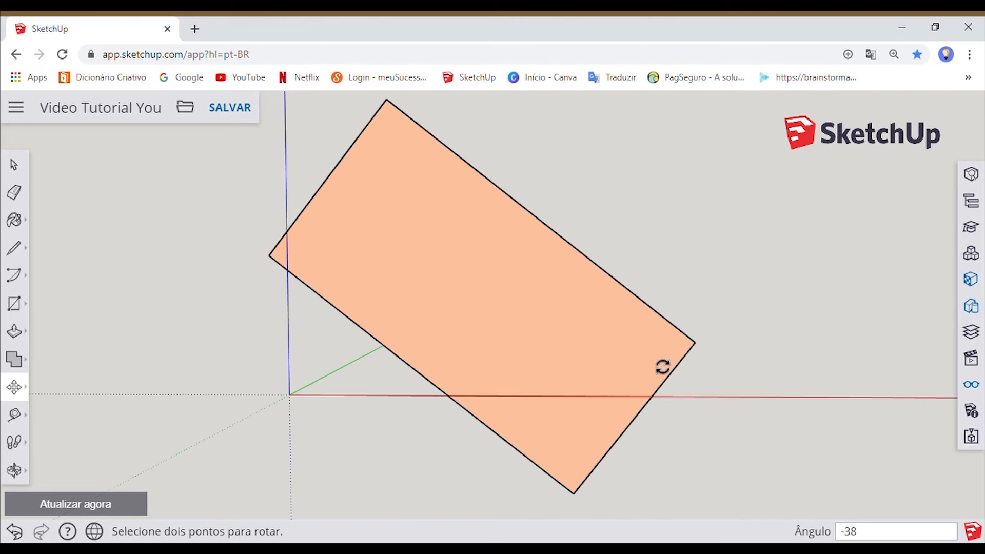
{"action": "key", "text": "m"}
{"action": "scroll", "coordinate": [695, 368], "scroll_direction": "down", "scroll_amount": 3}
{"action": "middle_click_drag", "start_coordinate": [694, 367], "coordinate": [326, 362]}
{"action": "middle_click_drag", "start_coordinate": [797, 362], "coordinate": [369, 368]}
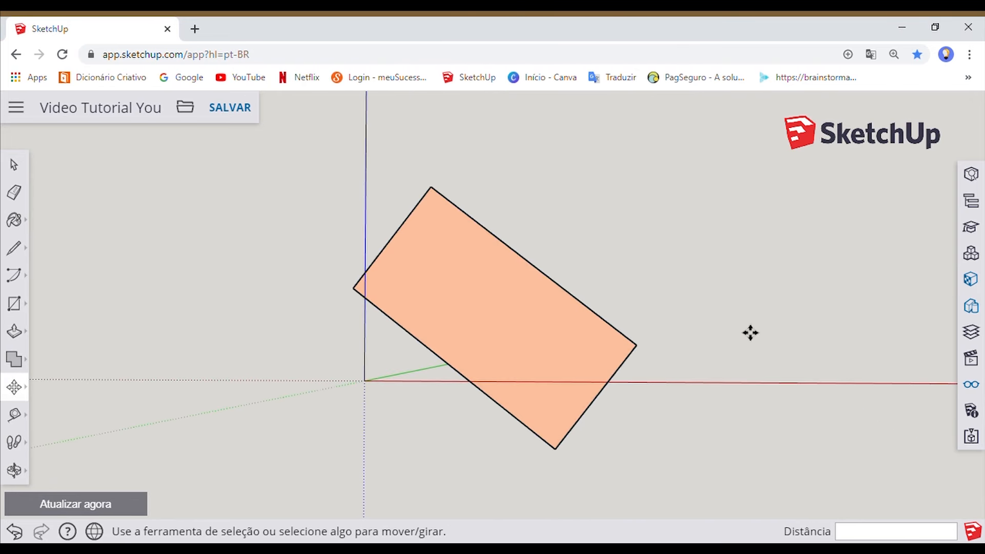
Push/Pull the orange box's large face about 10585 mm along the green axis
{"action": "middle_click_drag", "start_coordinate": [749, 343], "coordinate": [534, 376]}
{"action": "middle_click_drag", "start_coordinate": [534, 376], "coordinate": [374, 402]}
{"action": "left_click", "coordinate": [511, 312]}
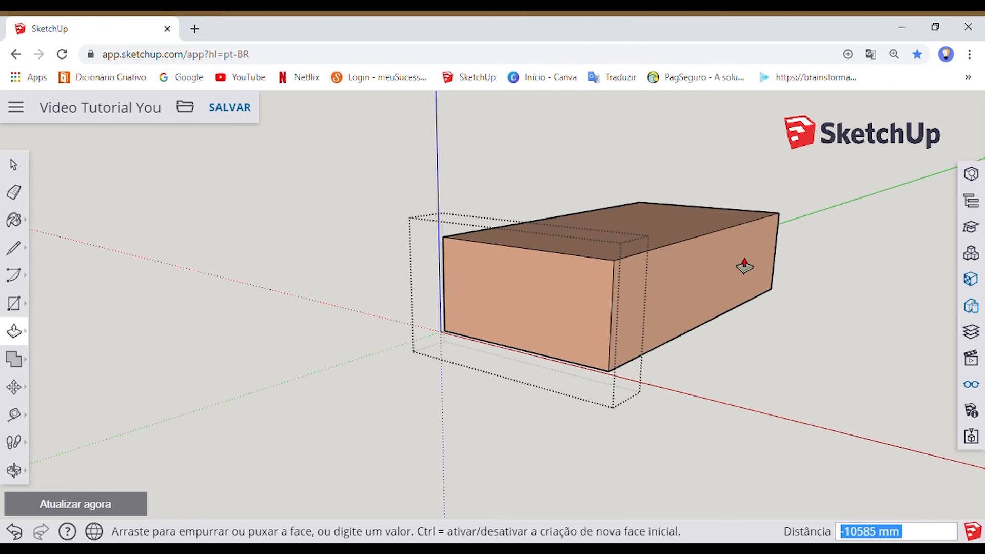
Select the whole room with its walls, floor and cabinet, and copy it about 9235 mm along the red axis
{"action": "left_click_drag", "start_coordinate": [260, 167], "coordinate": [662, 444]}
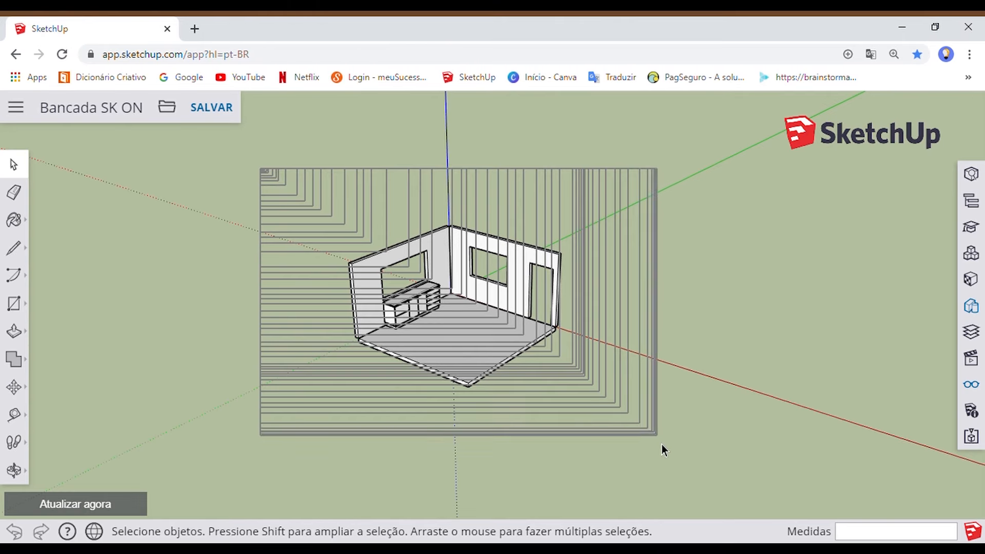
{"action": "key", "text": "m"}
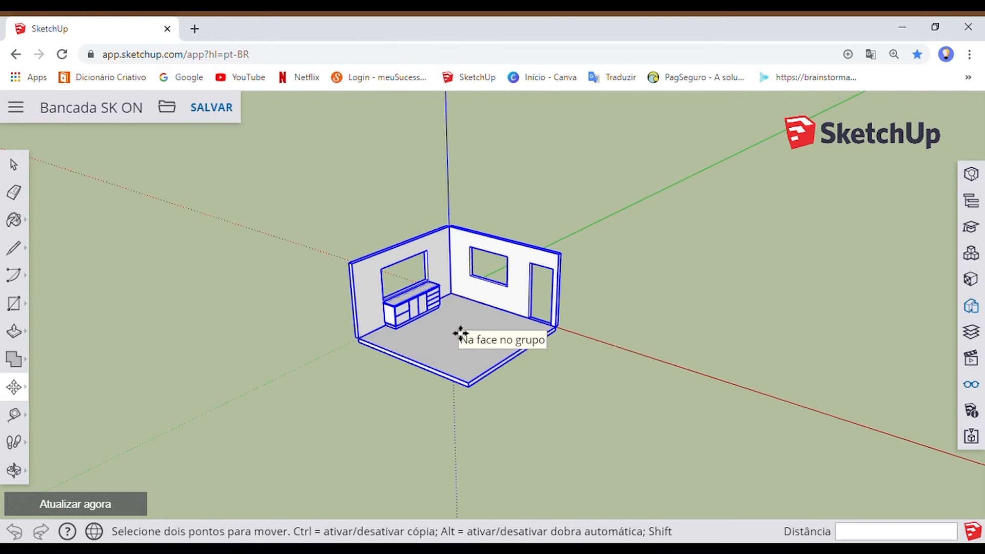
{"action": "scroll", "coordinate": [539, 369], "scroll_direction": "down", "scroll_amount": 3}
{"action": "left_click", "coordinate": [604, 407]}
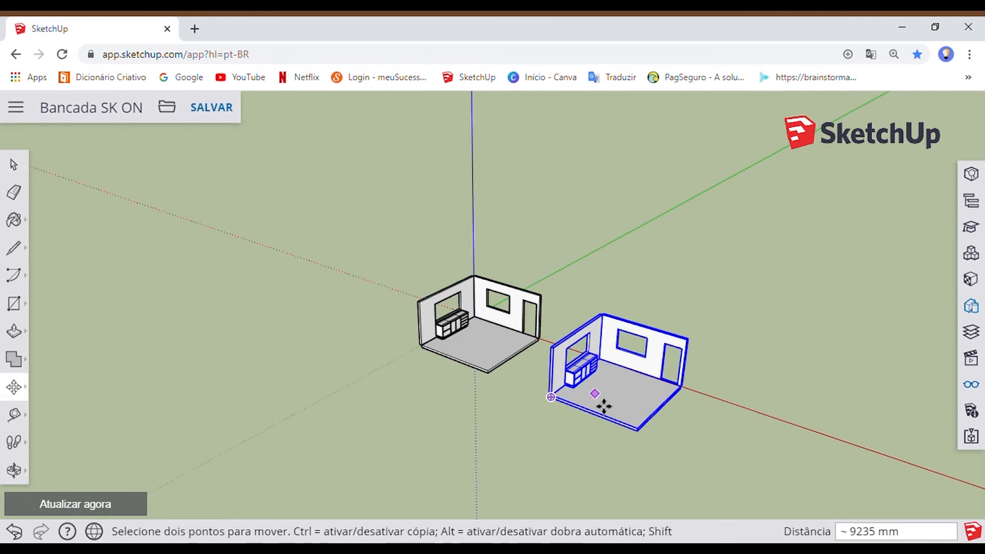
{"action": "middle_click_drag", "start_coordinate": [473, 420], "coordinate": [345, 403]}
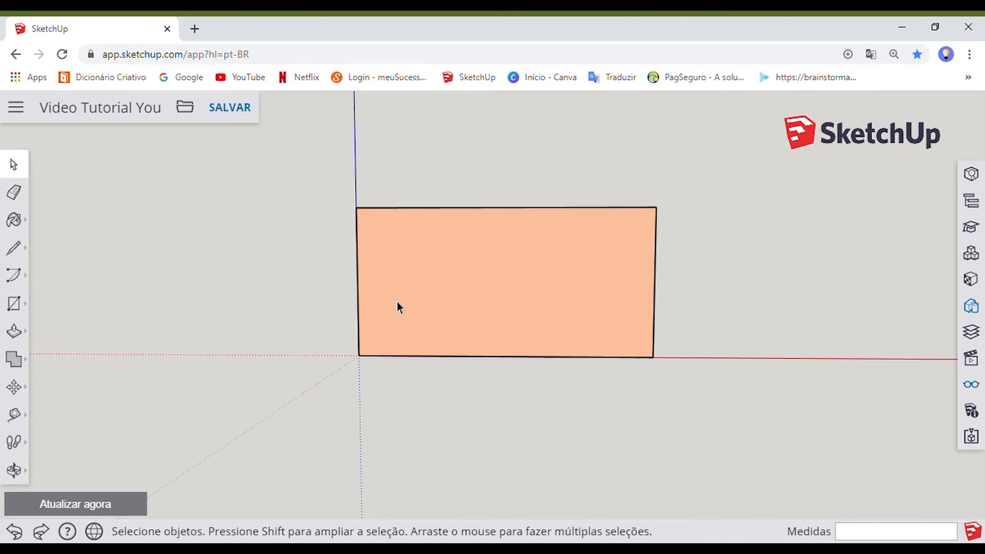
Try copying the orange wall panel into a row of four panels along the red axis
{"action": "double_click", "coordinate": [453, 284]}
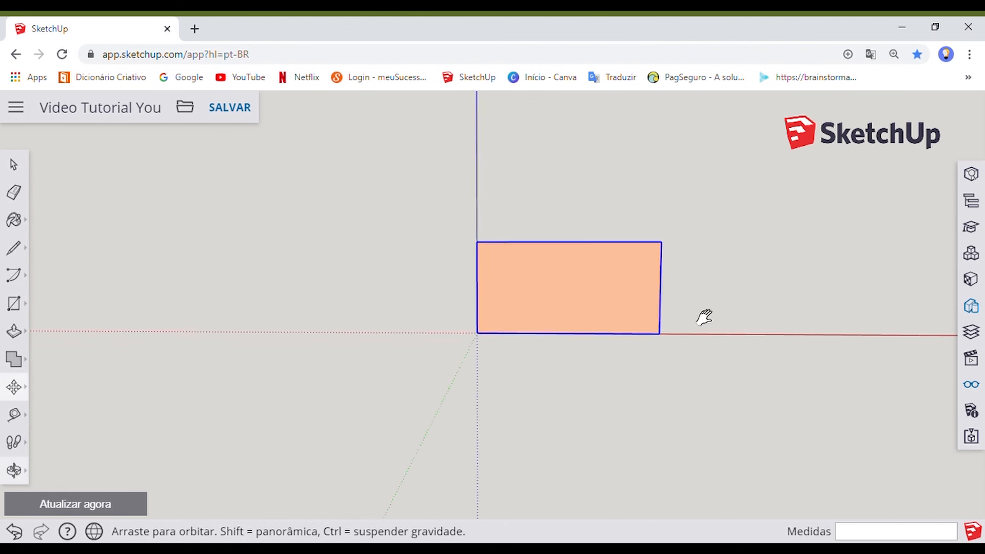
{"action": "middle_click_drag", "start_coordinate": [704, 317], "coordinate": [625, 316], "text": "shift"}
{"action": "middle_click_drag", "start_coordinate": [443, 321], "coordinate": [579, 339]}
{"action": "middle_click_drag", "start_coordinate": [281, 341], "coordinate": [559, 303]}
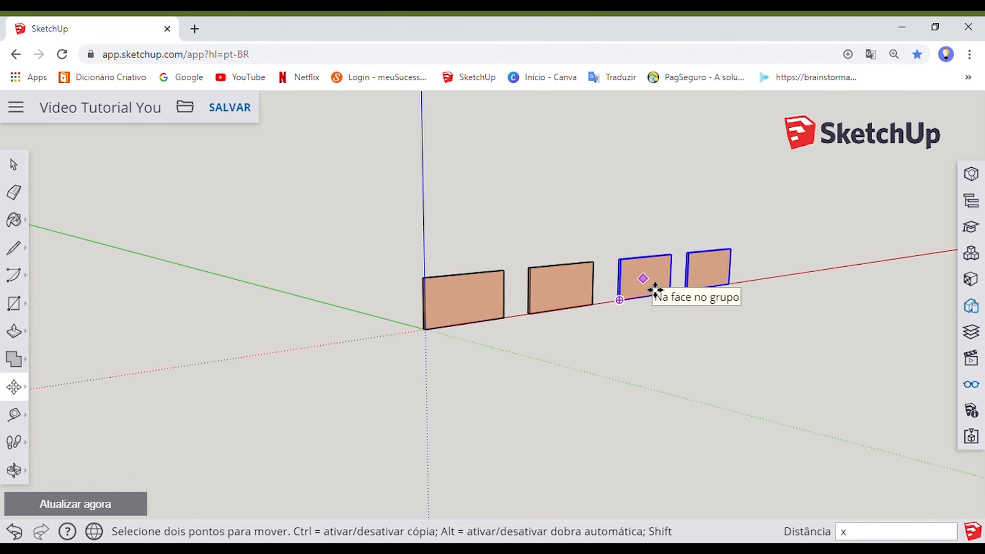
{"action": "middle_click_drag", "start_coordinate": [819, 361], "coordinate": [555, 367]}
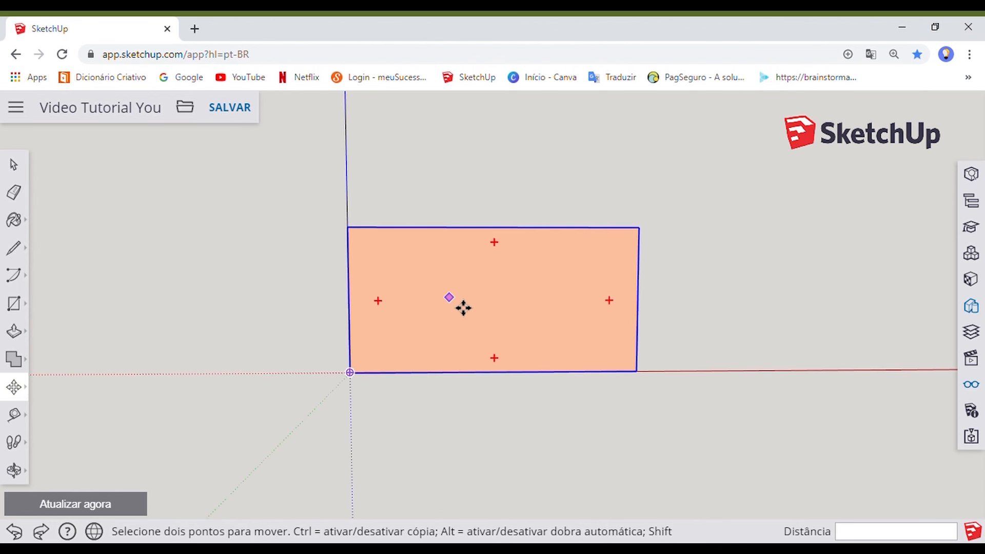
Copy the orange wall panel along the red axis and repeat the copy as an evenly spaced row
{"action": "left_click", "coordinate": [463, 308]}
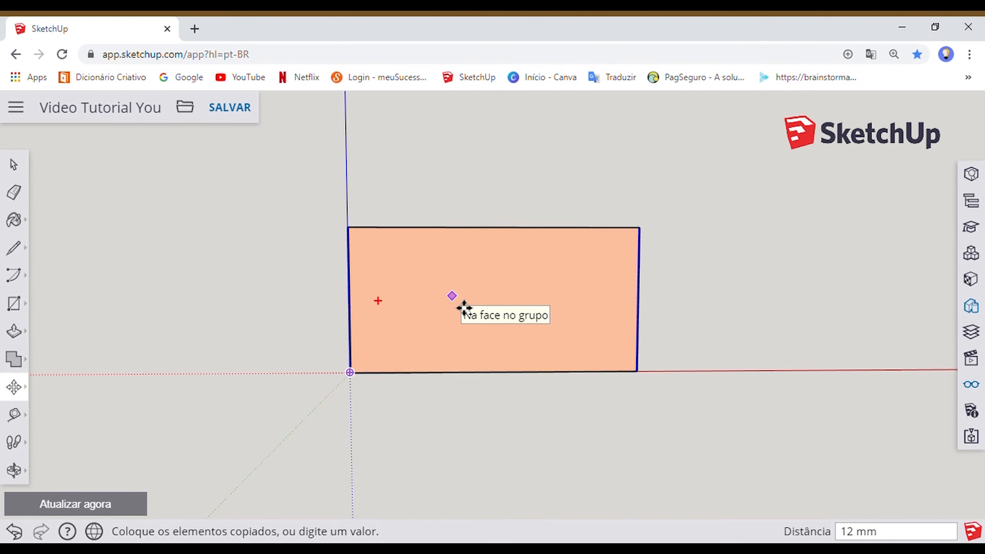
{"action": "middle_click_drag", "start_coordinate": [561, 312], "coordinate": [378, 307]}
{"action": "middle_click_drag", "start_coordinate": [577, 307], "coordinate": [531, 314], "text": "shift"}
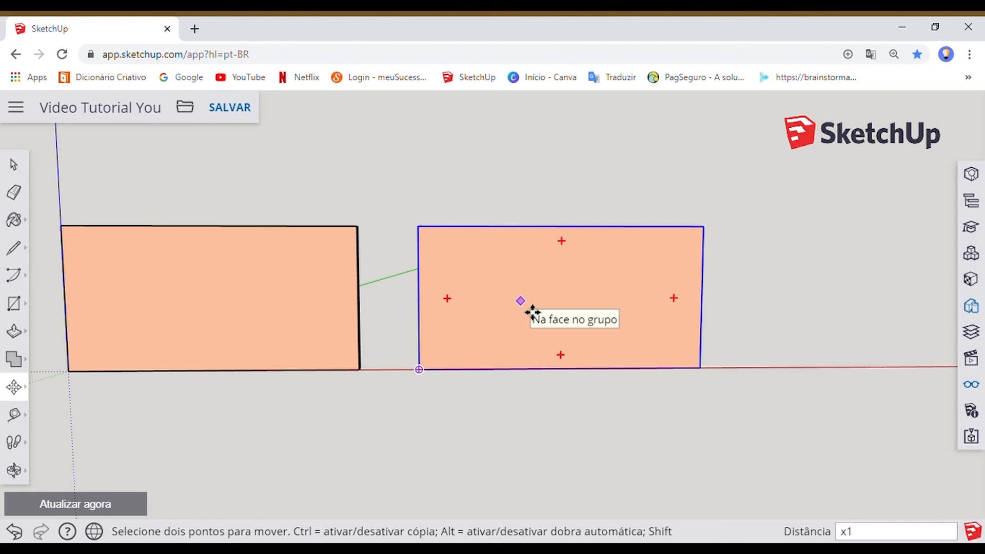
{"action": "key", "text": "Return"}
{"action": "key", "text": "space"}
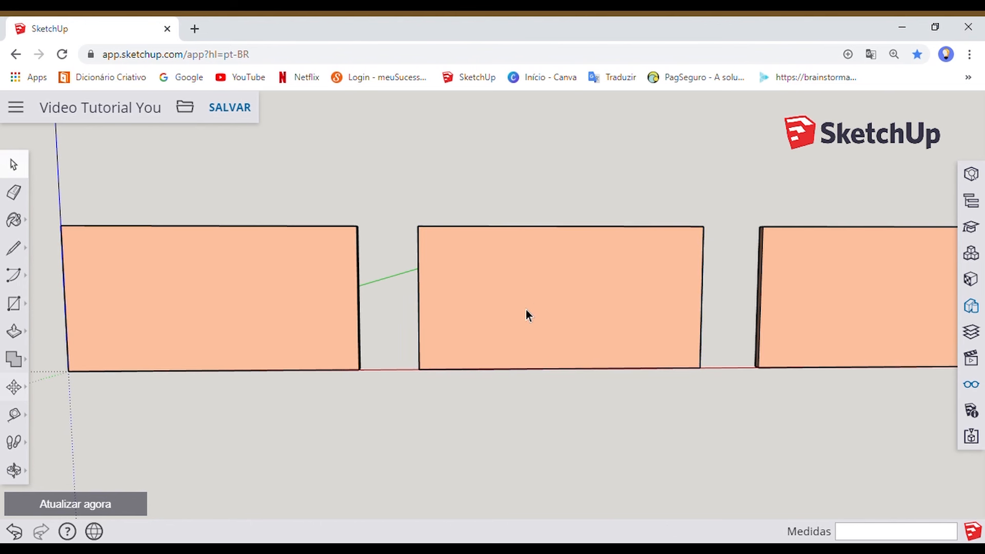
{"action": "scroll", "coordinate": [529, 311], "scroll_direction": "down", "scroll_amount": 5}
{"action": "scroll", "coordinate": [739, 330], "scroll_direction": "down", "scroll_amount": 3}
{"action": "middle_click_drag", "start_coordinate": [739, 330], "coordinate": [440, 331], "text": "shift"}
{"action": "middle_click_drag", "start_coordinate": [173, 335], "coordinate": [660, 352]}
{"action": "middle_click_drag", "start_coordinate": [816, 345], "coordinate": [398, 351]}
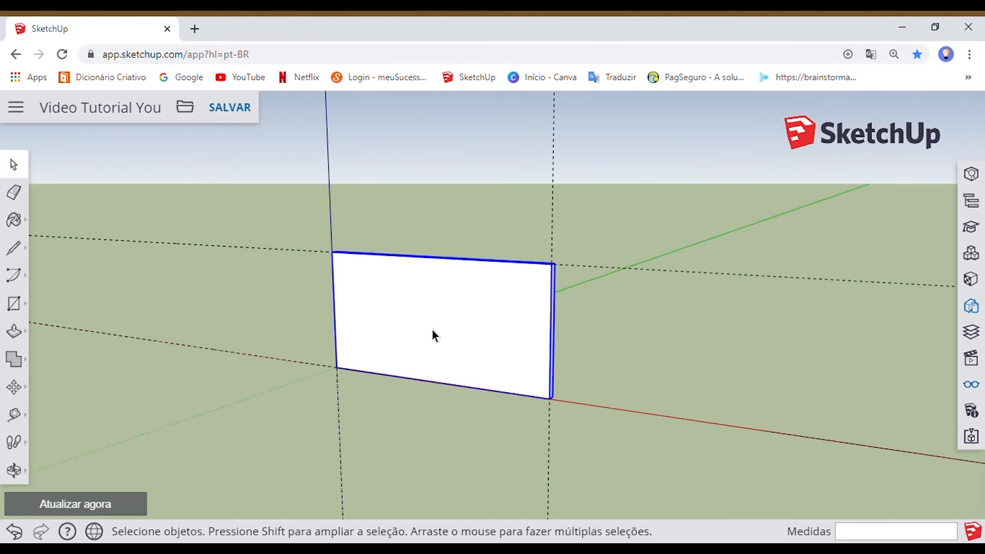
Draw a window rectangle about 2099 by 1150 mm and a door rectangle on the wall, and push both through its thickness
{"action": "middle_click_drag", "start_coordinate": [433, 331], "coordinate": [296, 369]}
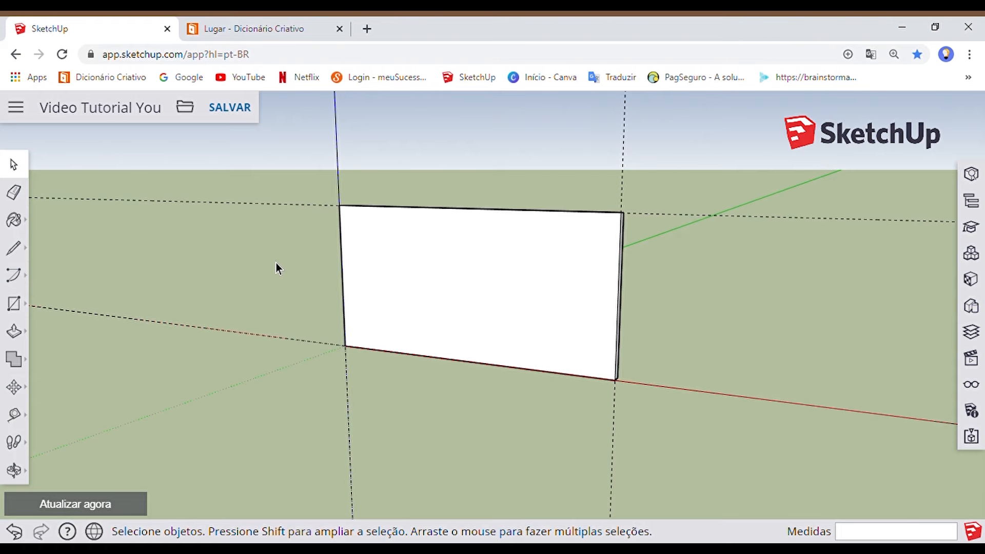
{"action": "left_click", "coordinate": [24, 307]}
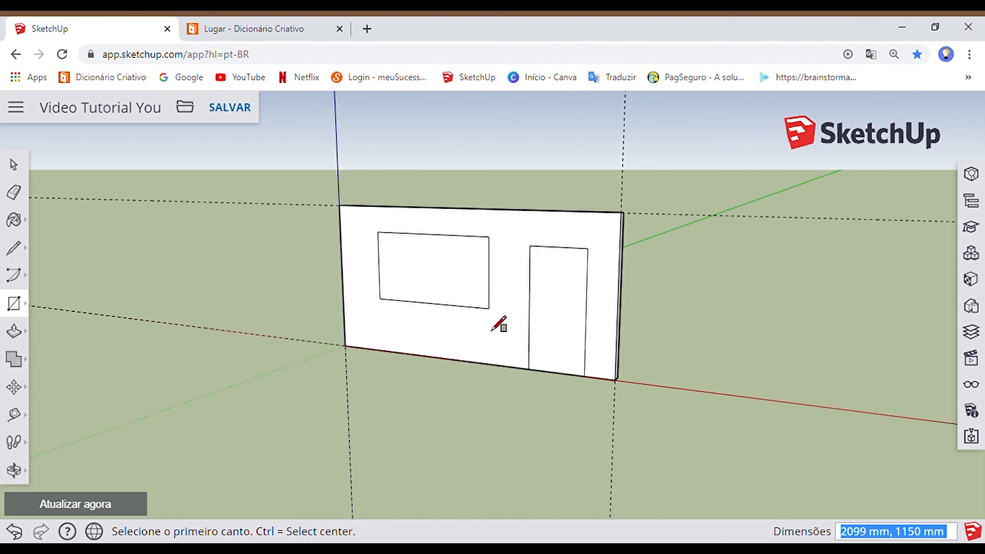
{"action": "left_click", "coordinate": [16, 338]}
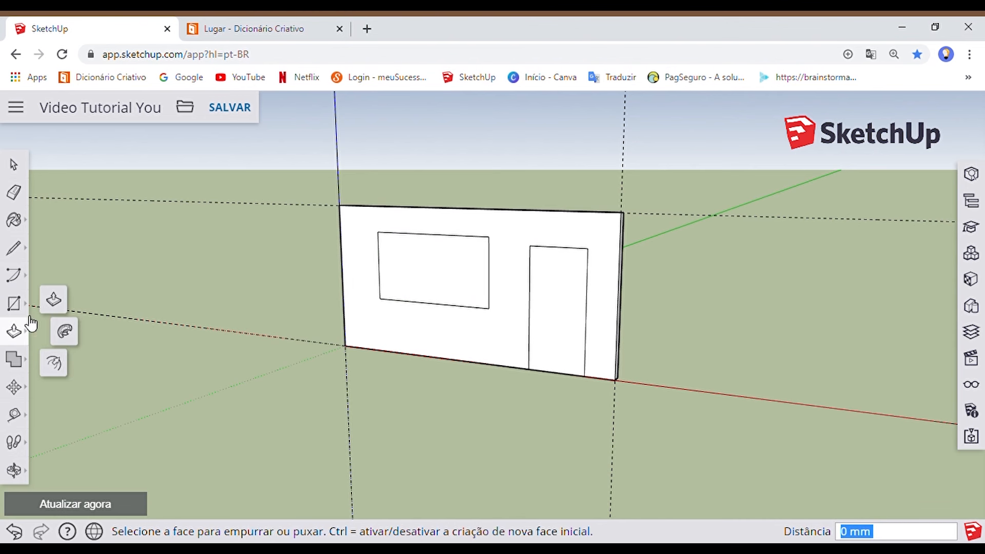
{"action": "scroll", "coordinate": [564, 339], "scroll_direction": "up", "scroll_amount": 3}
{"action": "middle_click_drag", "start_coordinate": [573, 337], "coordinate": [537, 368]}
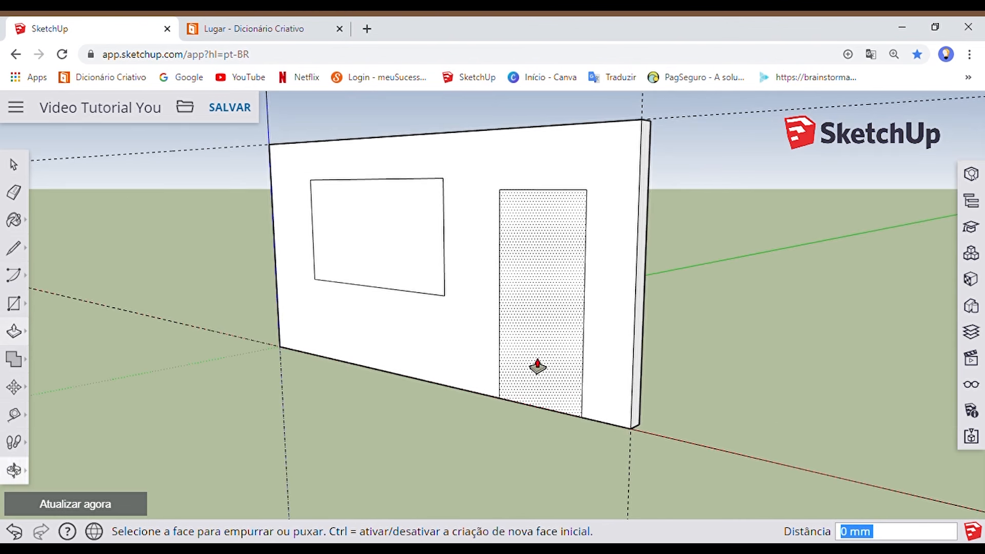
{"action": "left_click", "coordinate": [537, 368]}
{"action": "left_click", "coordinate": [563, 311]}
{"action": "middle_click_drag", "start_coordinate": [385, 270], "coordinate": [494, 267]}
{"action": "left_click", "coordinate": [378, 231]}
{"action": "left_click", "coordinate": [343, 233]}
{"action": "scroll", "coordinate": [303, 300], "scroll_direction": "down", "scroll_amount": 2}
{"action": "middle_click_drag", "start_coordinate": [303, 299], "coordinate": [424, 374]}
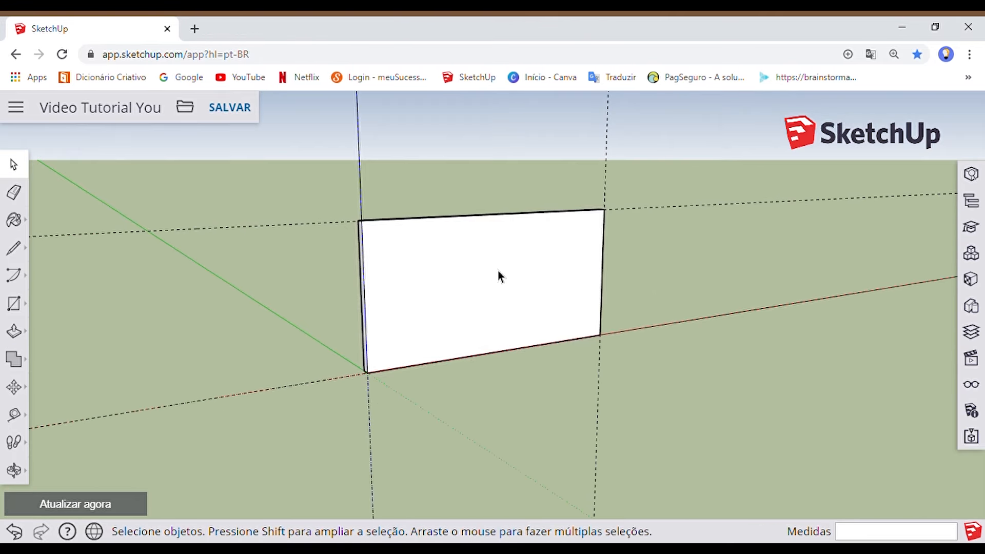
Open the wall group for editing and draw a window rectangle about 2637 by 1160 mm on its front face
{"action": "left_click", "coordinate": [486, 271]}
{"action": "double_click", "coordinate": [486, 267]}
{"action": "middle_click_drag", "start_coordinate": [485, 267], "coordinate": [664, 312]}
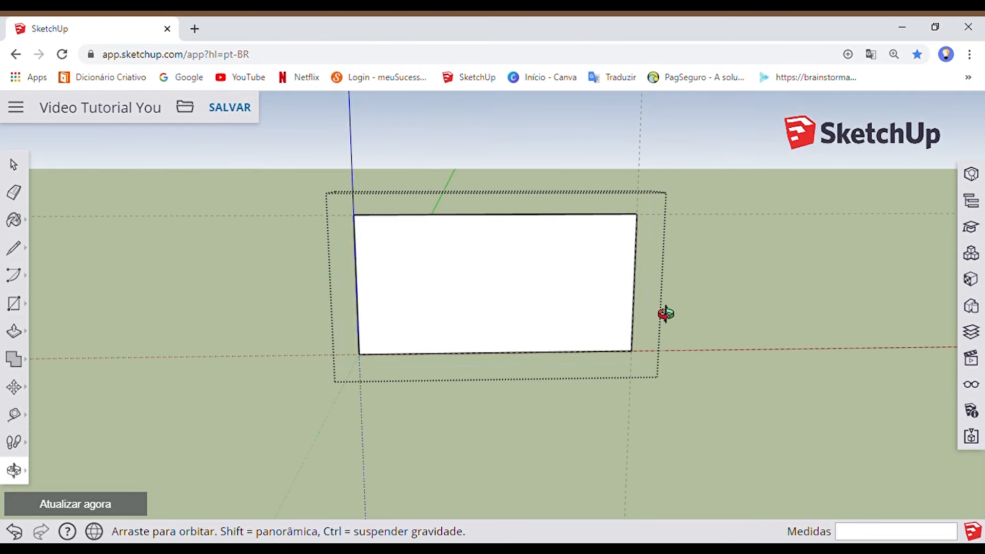
{"action": "key", "text": "r"}
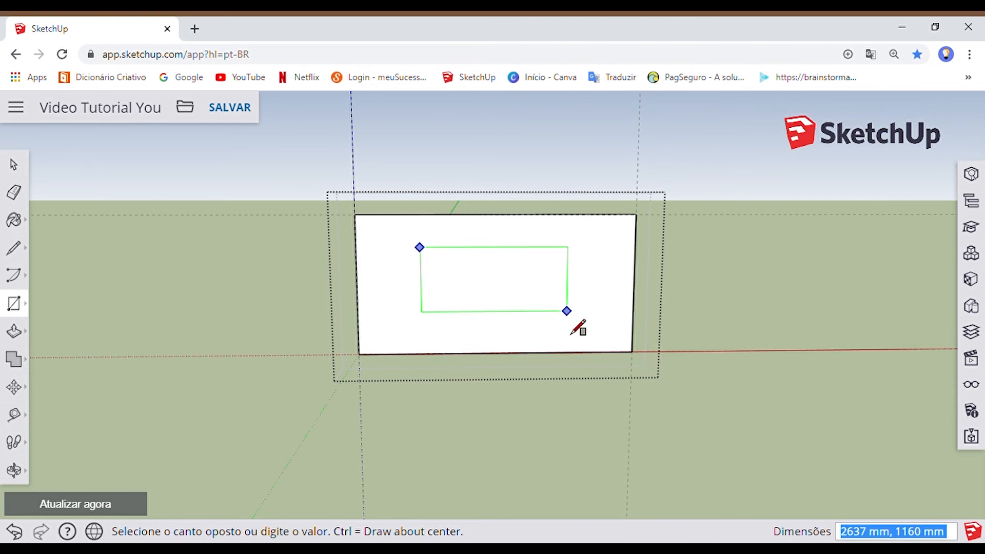
Push the window rectangle 150 mm through the wall to cut an opening
{"action": "key", "text": "p"}
{"action": "left_click", "coordinate": [508, 288]}
{"action": "left_click", "coordinate": [508, 288]}
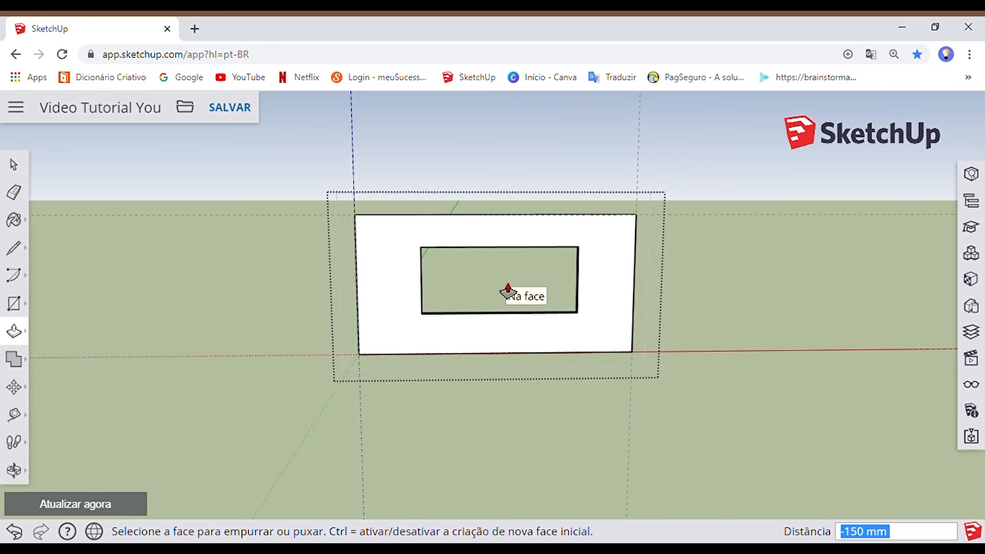
{"action": "scroll", "coordinate": [508, 288], "scroll_direction": "down", "scroll_amount": 2}
{"action": "middle_click_drag", "start_coordinate": [325, 340], "coordinate": [518, 305]}
{"action": "key", "text": "space"}
{"action": "scroll", "coordinate": [519, 306], "scroll_direction": "up", "scroll_amount": 3}
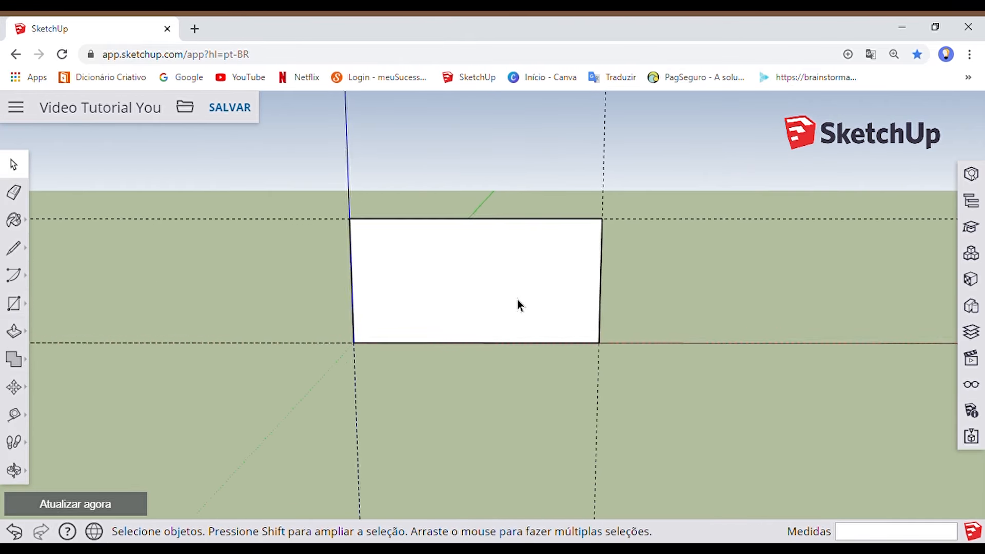
Select all faces and edges of the plain wall and combine them into a group
{"action": "left_click_drag", "start_coordinate": [254, 164], "coordinate": [762, 433]}
{"action": "middle_click_drag", "start_coordinate": [281, 357], "coordinate": [493, 323]}
{"action": "scroll", "coordinate": [457, 279], "scroll_direction": "up", "scroll_amount": 3}
{"action": "middle_click_drag", "start_coordinate": [457, 279], "coordinate": [472, 253], "text": "shift"}
{"action": "right_click", "coordinate": [418, 181]}
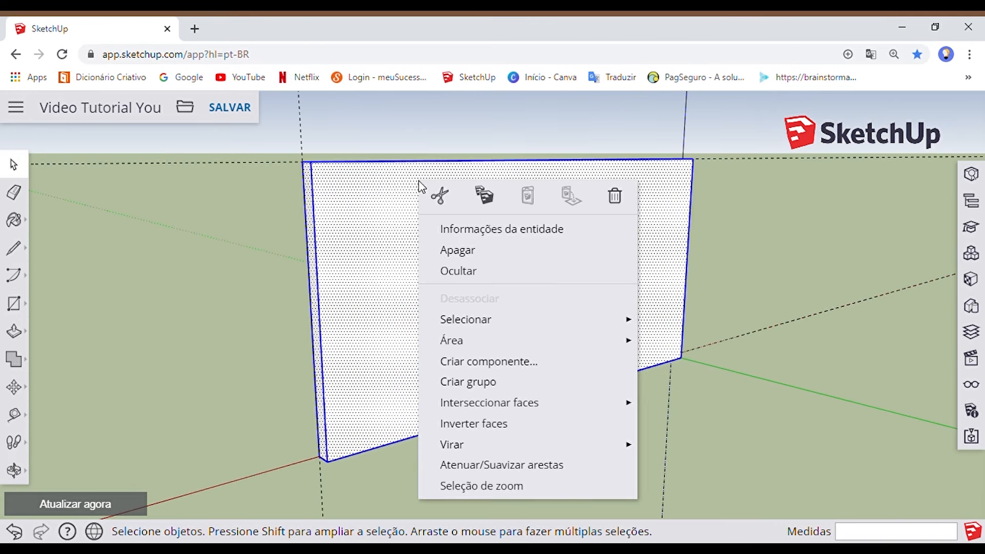
{"action": "left_click", "coordinate": [534, 387]}
{"action": "scroll", "coordinate": [535, 394], "scroll_direction": "down", "scroll_amount": 4}
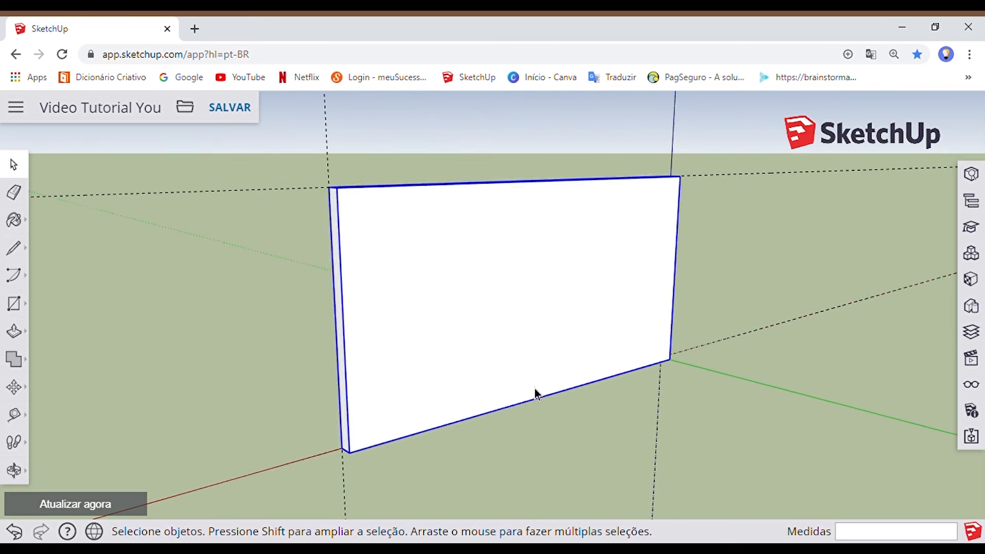
{"action": "middle_click_drag", "start_coordinate": [303, 374], "coordinate": [516, 327]}
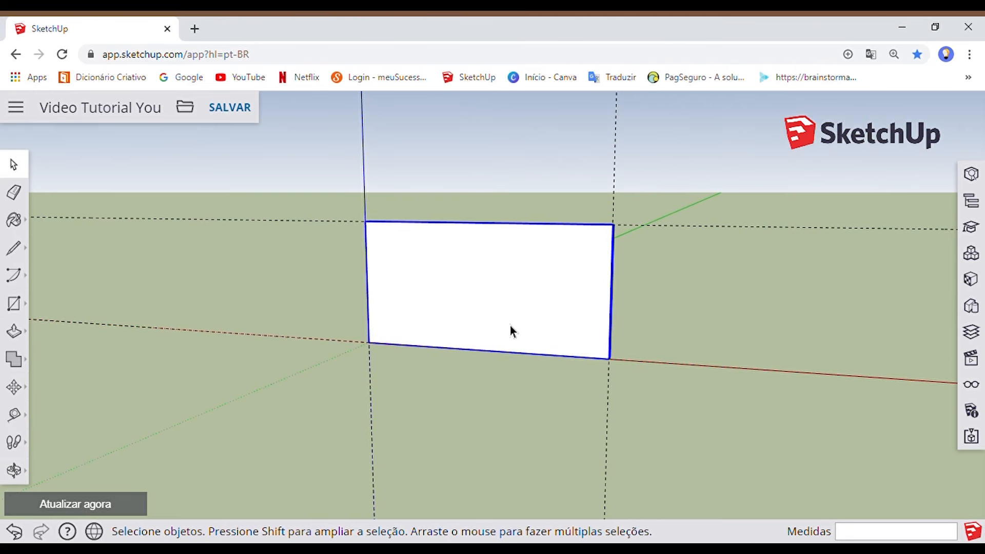
Open the plain wall group for editing and draw a window rectangle about 2238 by 1134 mm and a door rectangle on its face
{"action": "double_click", "coordinate": [510, 325]}
{"action": "middle_click_drag", "start_coordinate": [319, 306], "coordinate": [758, 314]}
{"action": "middle_click_drag", "start_coordinate": [431, 325], "coordinate": [552, 323]}
{"action": "scroll", "coordinate": [611, 389], "scroll_direction": "up", "scroll_amount": 3}
{"action": "middle_click_drag", "start_coordinate": [611, 389], "coordinate": [342, 326]}
{"action": "scroll", "coordinate": [530, 284], "scroll_direction": "up", "scroll_amount": 3}
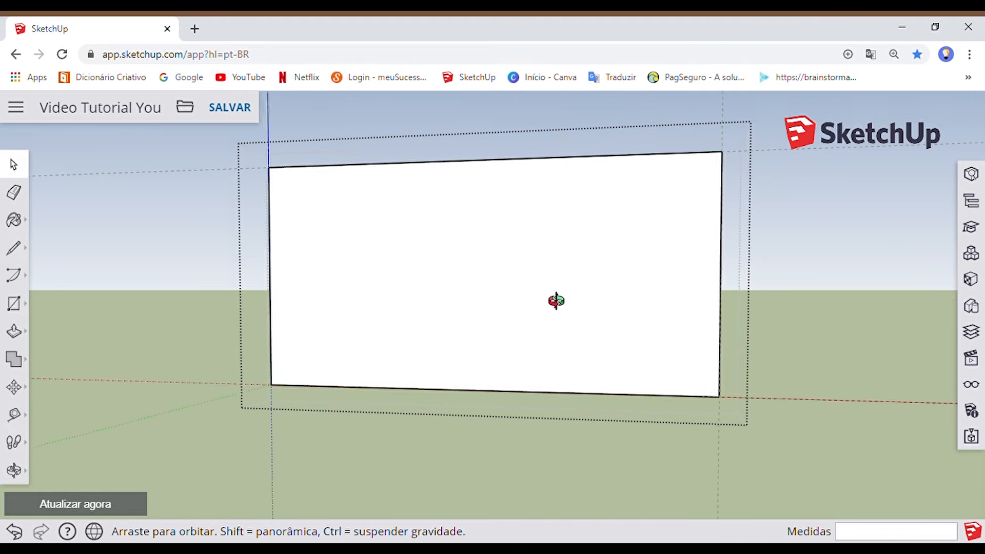
{"action": "middle_click_drag", "start_coordinate": [565, 294], "coordinate": [519, 318]}
{"action": "scroll", "coordinate": [479, 253], "scroll_direction": "down", "scroll_amount": 5}
{"action": "key", "text": "r"}
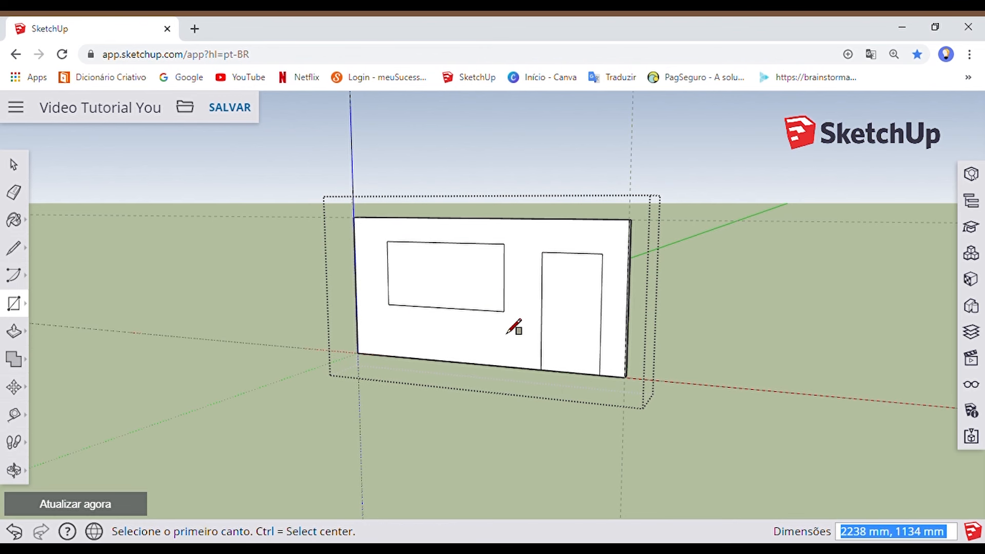
Push the door rectangle 150 mm through the wall to cut the doorway
{"action": "key", "text": "p"}
{"action": "middle_click_drag", "start_coordinate": [627, 325], "coordinate": [568, 330]}
{"action": "scroll", "coordinate": [572, 328], "scroll_direction": "up", "scroll_amount": 3}
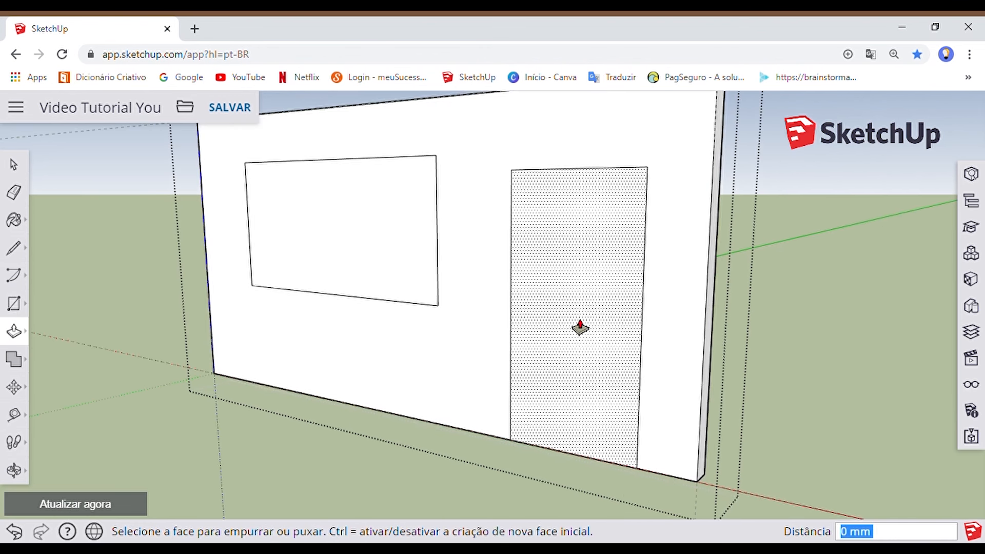
{"action": "left_click", "coordinate": [584, 322]}
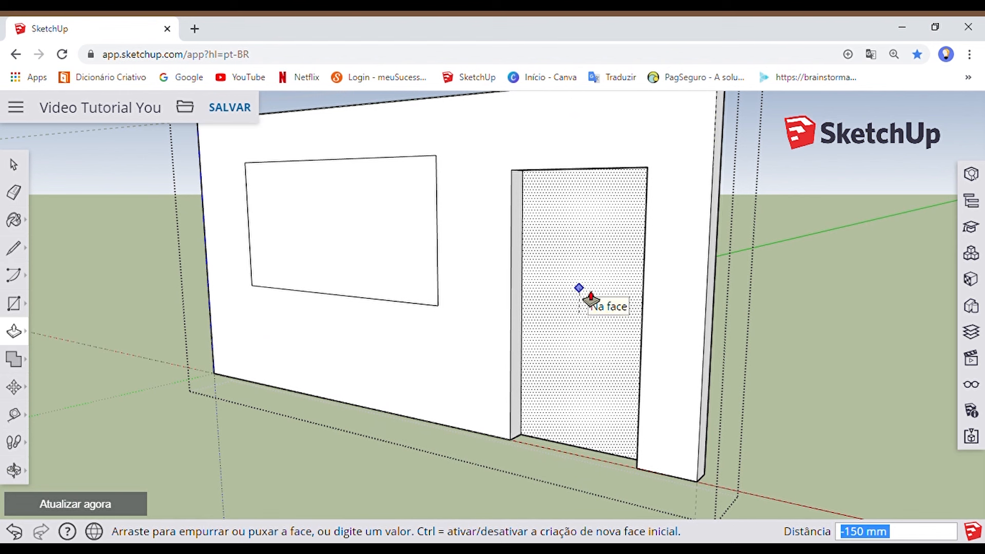
{"action": "left_click", "coordinate": [590, 299]}
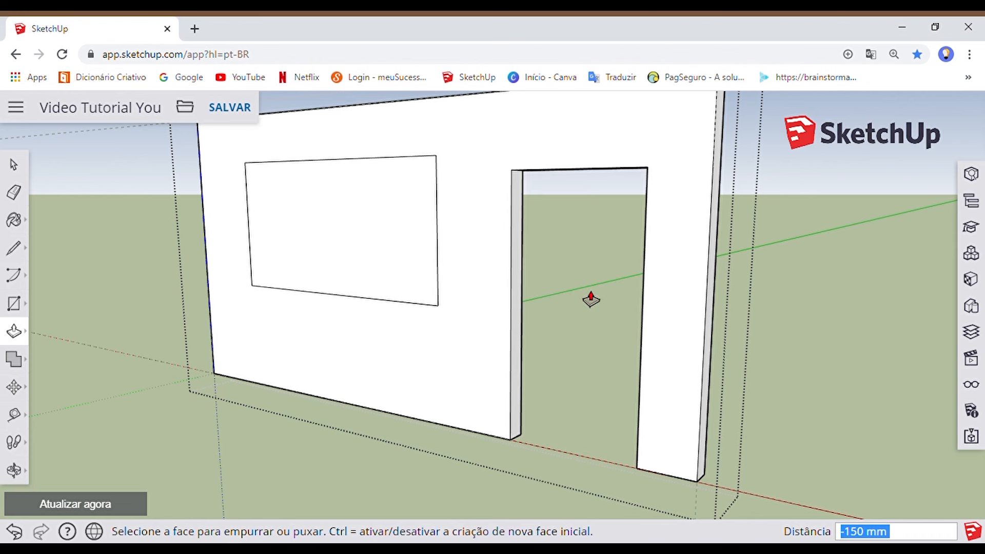
Push the window rectangle 150 mm through the wall to cut the window opening
{"action": "scroll", "coordinate": [590, 299], "scroll_direction": "down", "scroll_amount": 3}
{"action": "middle_click_drag", "start_coordinate": [587, 300], "coordinate": [718, 282]}
{"action": "middle_click_drag", "start_coordinate": [718, 282], "coordinate": [649, 276]}
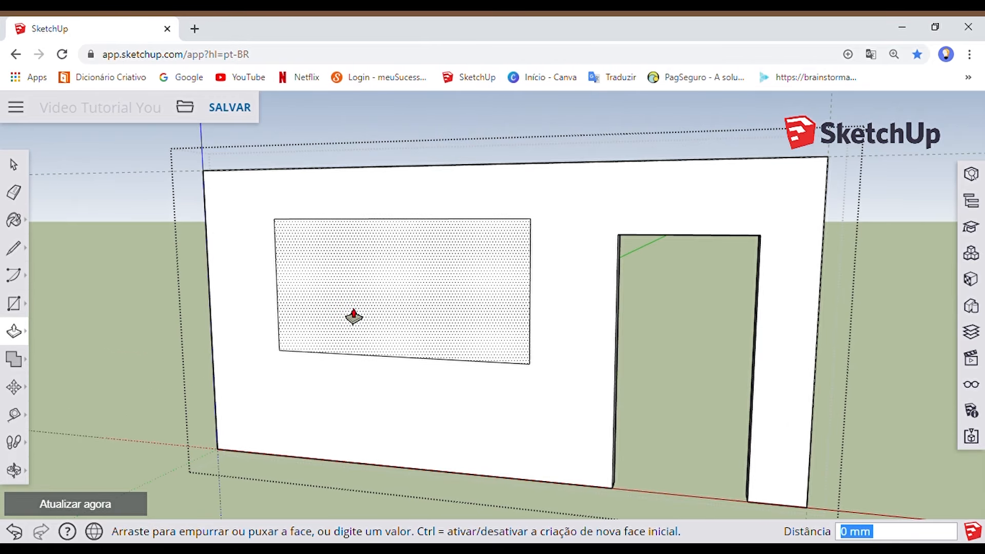
{"action": "left_click", "coordinate": [354, 317]}
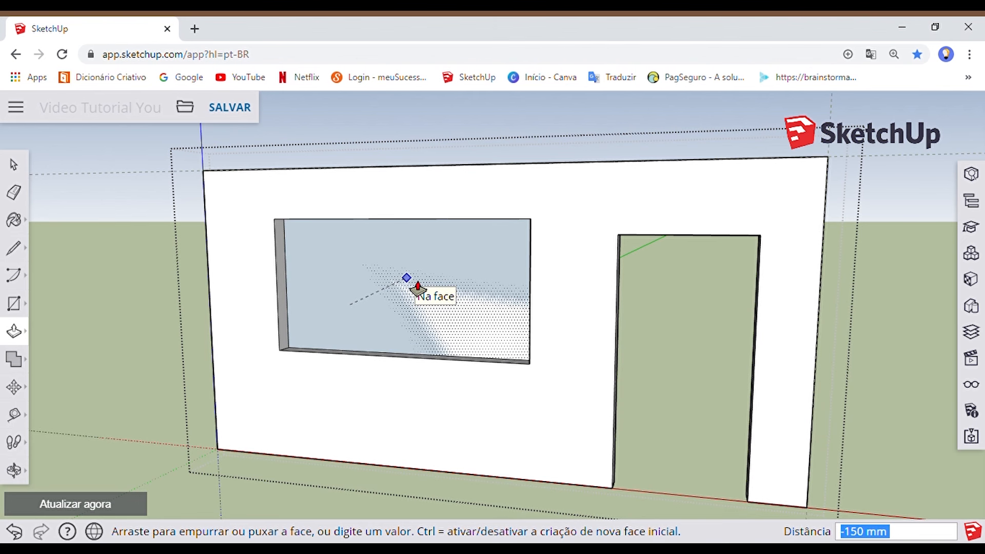
{"action": "left_click", "coordinate": [417, 288]}
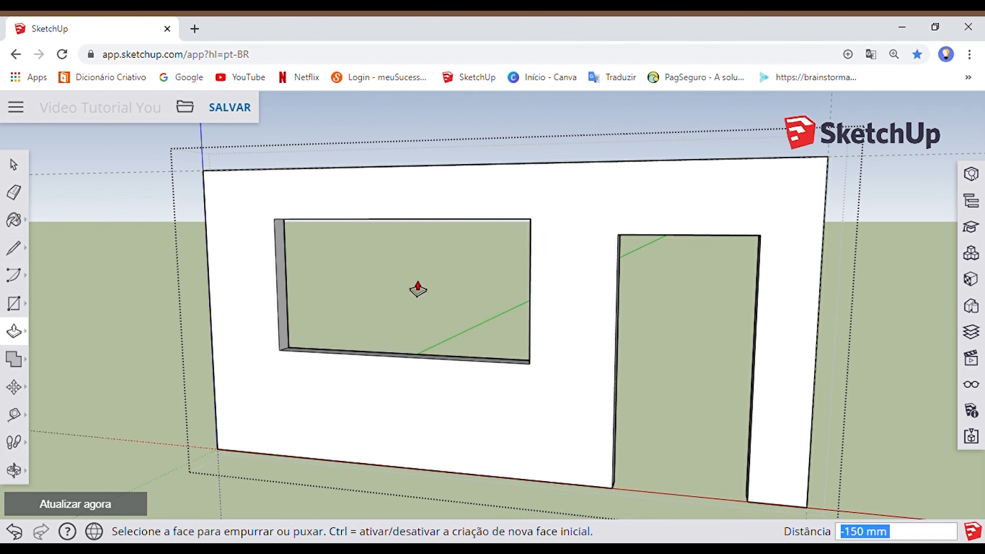
{"action": "scroll", "coordinate": [411, 286], "scroll_direction": "down", "scroll_amount": 3}
{"action": "key", "text": "space"}
Draw a 5000 by 2500 mm vertical rectangle for a side wall, starting at the existing wall's corner and perpendicular to it
{"action": "middle_click_drag", "start_coordinate": [301, 292], "coordinate": [287, 316]}
{"action": "middle_click_drag", "start_coordinate": [660, 323], "coordinate": [314, 337]}
{"action": "middle_click_drag", "start_coordinate": [819, 321], "coordinate": [254, 332]}
{"action": "middle_click_drag", "start_coordinate": [708, 310], "coordinate": [554, 299]}
{"action": "scroll", "coordinate": [541, 340], "scroll_direction": "up", "scroll_amount": 3}
{"action": "middle_click_drag", "start_coordinate": [540, 339], "coordinate": [625, 409]}
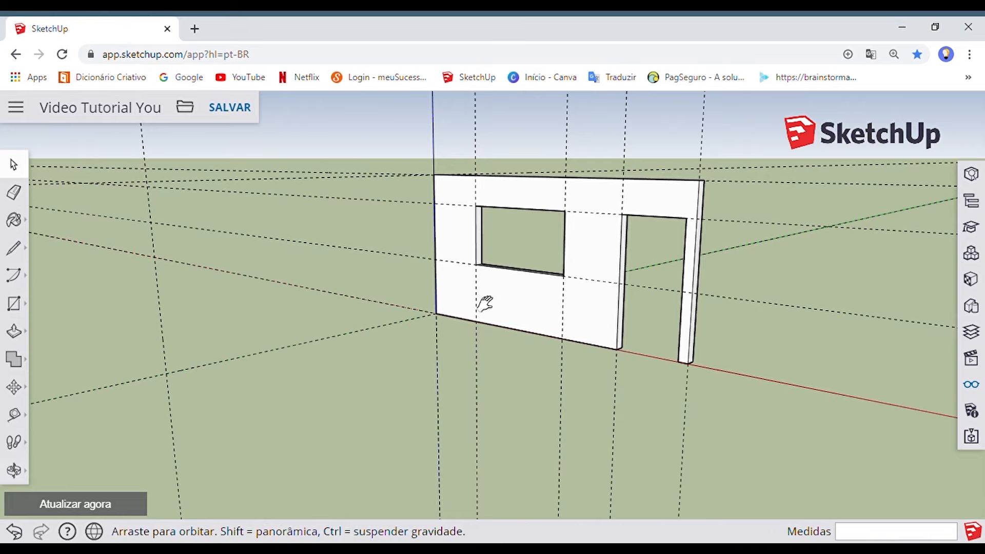
{"action": "key", "text": "r"}
{"action": "left_click", "coordinate": [541, 209]}
{"action": "left_click", "coordinate": [248, 413]}
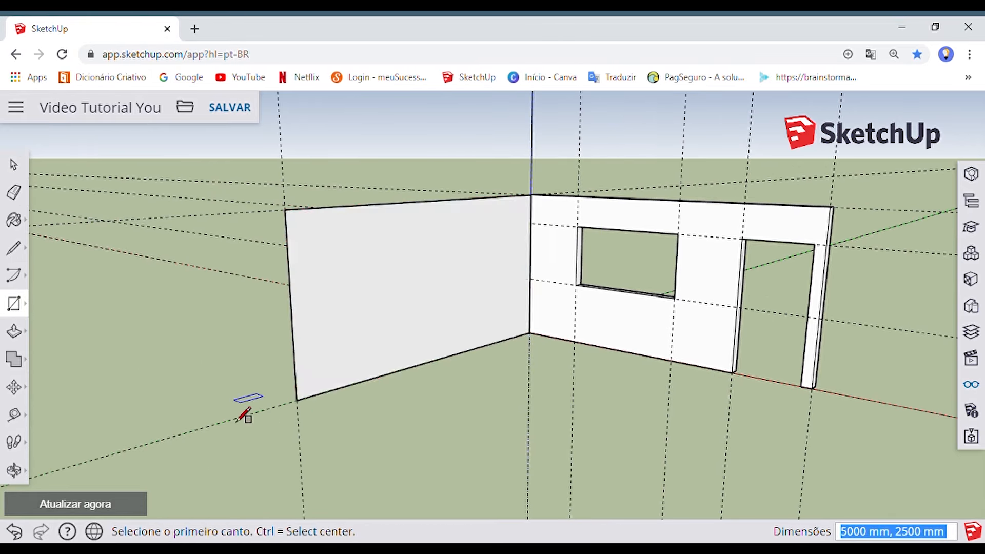
Extrude the side wall rectangle to a thickness of 150 mm
{"action": "key", "text": "p"}
{"action": "middle_click_drag", "start_coordinate": [248, 414], "coordinate": [637, 405]}
{"action": "scroll", "coordinate": [605, 393], "scroll_direction": "up", "scroll_amount": 3}
{"action": "left_click", "coordinate": [573, 396]}
{"action": "type", "text": "150"}
{"action": "key", "text": "Return"}
Select all faces and edges of the side wall and combine them into a group
{"action": "key", "text": "space"}
{"action": "triple_click", "coordinate": [558, 336]}
{"action": "right_click", "coordinate": [544, 221]}
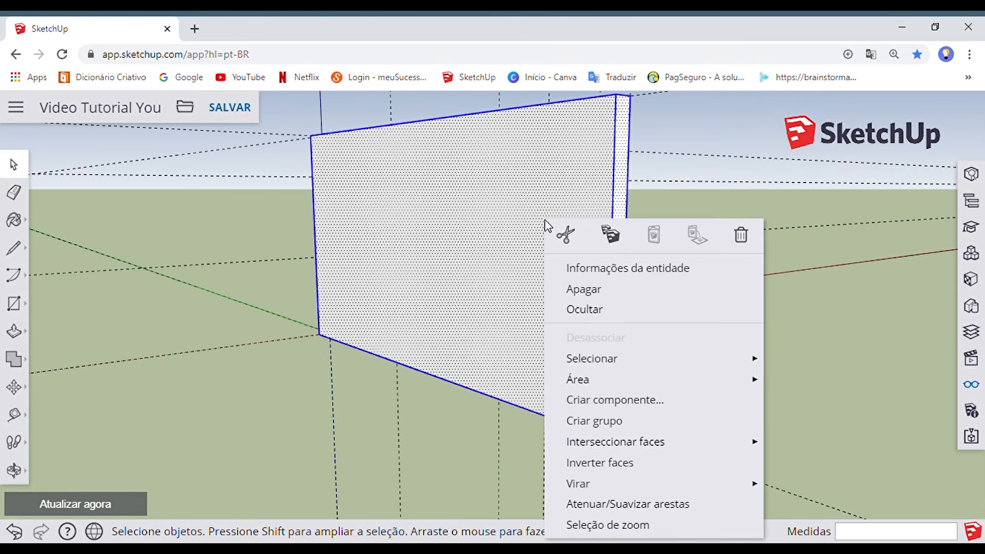
{"action": "left_click", "coordinate": [596, 420]}
{"action": "scroll", "coordinate": [597, 285], "scroll_direction": "down", "scroll_amount": 3}
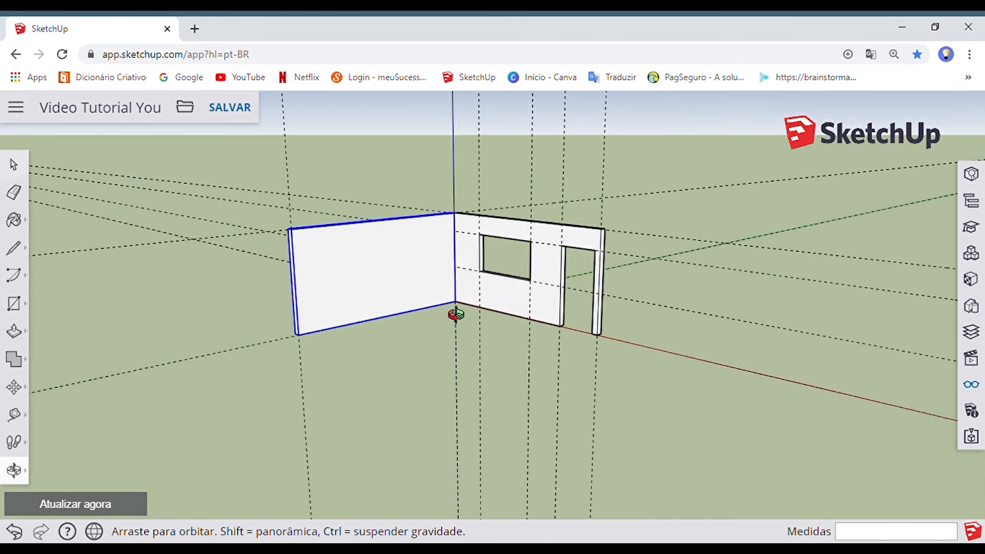
Place guides for a window opening on the side wall, starting with a vertical guide 1300 mm from the room corner
{"action": "key", "text": "t"}
{"action": "scroll", "coordinate": [496, 211], "scroll_direction": "up", "scroll_amount": 5}
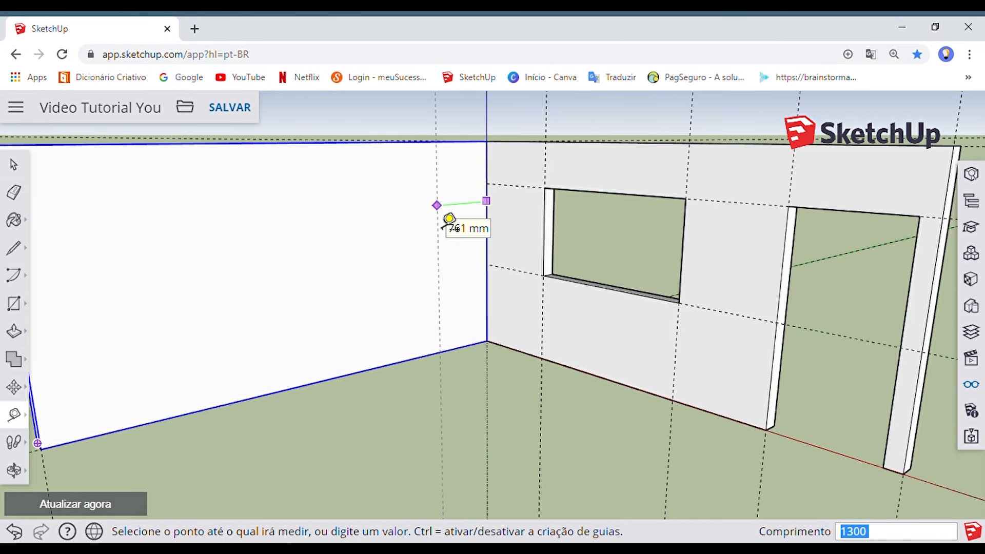
{"action": "key", "text": "Return"}
{"action": "scroll", "coordinate": [442, 228], "scroll_direction": "down", "scroll_amount": 5}
{"action": "middle_click_drag", "start_coordinate": [392, 286], "coordinate": [277, 246]}
{"action": "scroll", "coordinate": [329, 257], "scroll_direction": "up", "scroll_amount": 4}
{"action": "left_click", "coordinate": [308, 249]}
{"action": "scroll", "coordinate": [374, 264], "scroll_direction": "down", "scroll_amount": 3}
{"action": "middle_click_drag", "start_coordinate": [376, 264], "coordinate": [427, 258]}
{"action": "left_click", "coordinate": [565, 170]}
{"action": "left_click", "coordinate": [634, 304]}
{"action": "mouse_move", "coordinate": [434, 320]}
{"action": "middle_mouse_down", "text": "shift"}
{"action": "mouse_move", "coordinate": [462, 326]}
{"action": "mouse_move", "coordinate": [433, 288]}
{"action": "middle_mouse_up", "text": "shift"}
{"action": "key", "text": "Return"}
Draw the window rectangle between the guides on the side wall and push it through the wall's thickness
{"action": "key", "text": "r"}
{"action": "left_click", "coordinate": [333, 217]}
{"action": "left_click", "coordinate": [552, 309]}
{"action": "scroll", "coordinate": [434, 303], "scroll_direction": "up", "scroll_amount": 2}
{"action": "key", "text": "p"}
{"action": "left_click", "coordinate": [430, 315]}
{"action": "left_click", "coordinate": [405, 243]}
Draw a floor rectangle spanning the outer ends of the two walls along their bases
{"action": "scroll", "coordinate": [411, 253], "scroll_direction": "down", "scroll_amount": 4}
{"action": "mouse_move", "coordinate": [495, 295]}
{"action": "middle_mouse_down", "text": "shift"}
{"action": "mouse_move", "coordinate": [484, 306]}
{"action": "mouse_move", "coordinate": [428, 231]}
{"action": "middle_mouse_up", "text": "shift"}
{"action": "scroll", "coordinate": [361, 226], "scroll_direction": "up", "scroll_amount": 3}
{"action": "key", "text": "r"}
{"action": "left_click", "coordinate": [288, 304]}
{"action": "scroll", "coordinate": [296, 304], "scroll_direction": "down", "scroll_amount": 4}
{"action": "middle_click_drag", "start_coordinate": [319, 266], "coordinate": [359, 390]}
{"action": "left_click", "coordinate": [622, 320]}
Extrude the underside of the floor rectangle 150 mm to form a slab
{"action": "middle_click_drag", "start_coordinate": [416, 420], "coordinate": [534, 239], "text": "shift"}
{"action": "scroll", "coordinate": [520, 285], "scroll_direction": "up", "scroll_amount": 4}
{"action": "key", "text": "p"}
{"action": "left_click", "coordinate": [512, 281]}
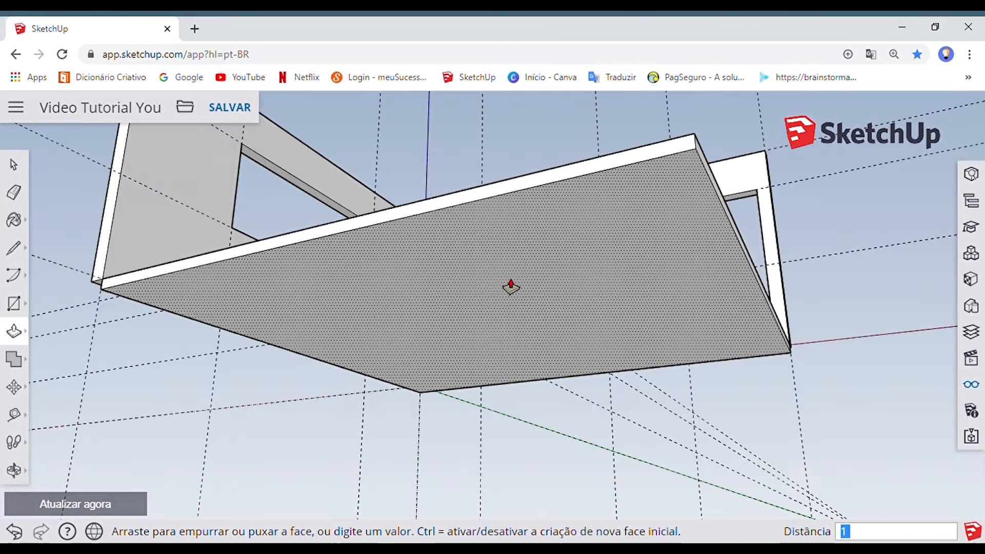
{"action": "type", "text": "150"}
{"action": "key", "text": "Return"}
Select all faces and edges of the floor slab and combine them into a group
{"action": "key", "text": "space"}
{"action": "triple_click", "coordinate": [474, 281]}
{"action": "right_click", "coordinate": [476, 284]}
{"action": "middle_click_drag", "start_coordinate": [551, 458], "coordinate": [562, 407]}
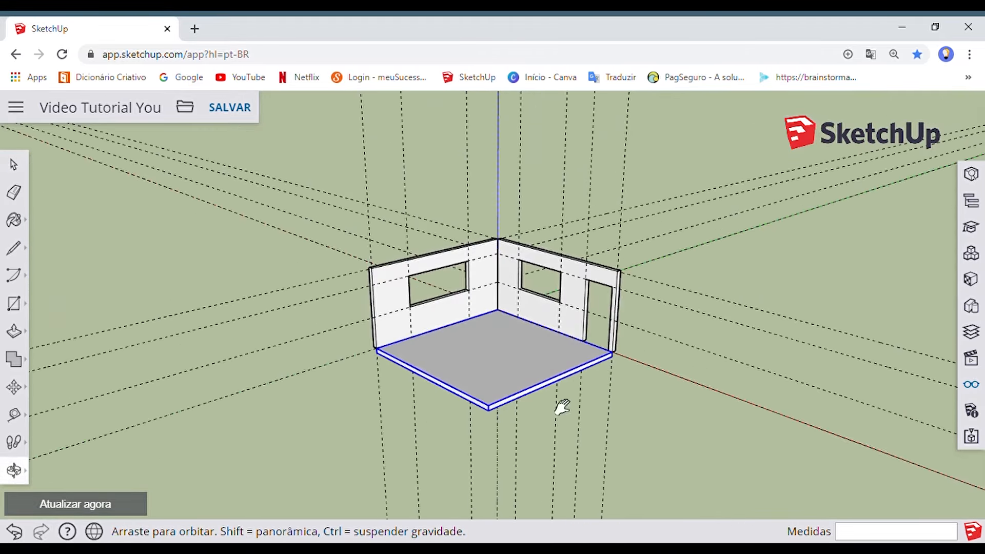
Erase the guide lines around the walls and floor with the Eraser tool
{"action": "left_click", "coordinate": [17, 194]}
{"action": "mouse_move", "coordinate": [461, 272]}
{"action": "middle_mouse_down"}
{"action": "mouse_move", "coordinate": [508, 262]}
{"action": "mouse_move", "coordinate": [580, 223]}
{"action": "middle_mouse_up"}
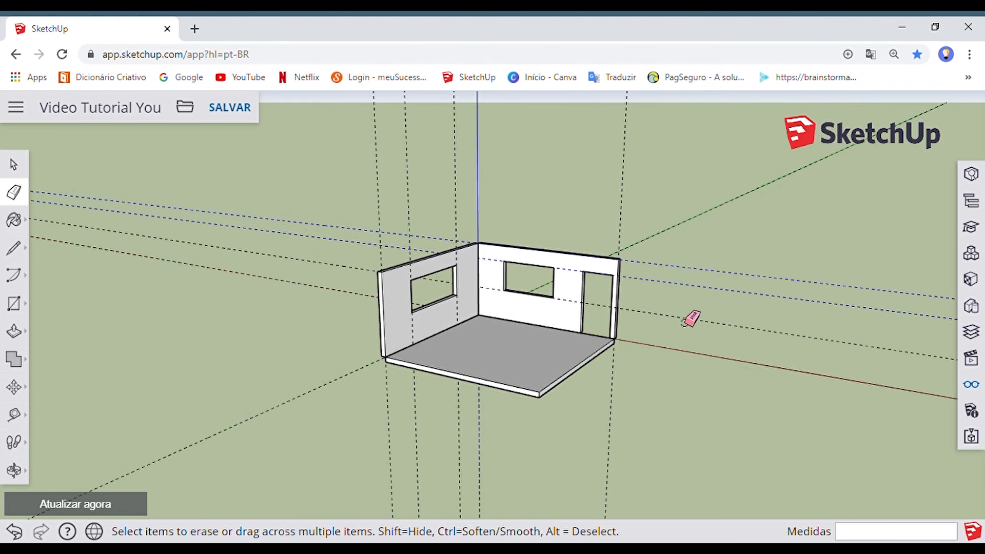
{"action": "middle_click_drag", "start_coordinate": [345, 334], "coordinate": [800, 359]}
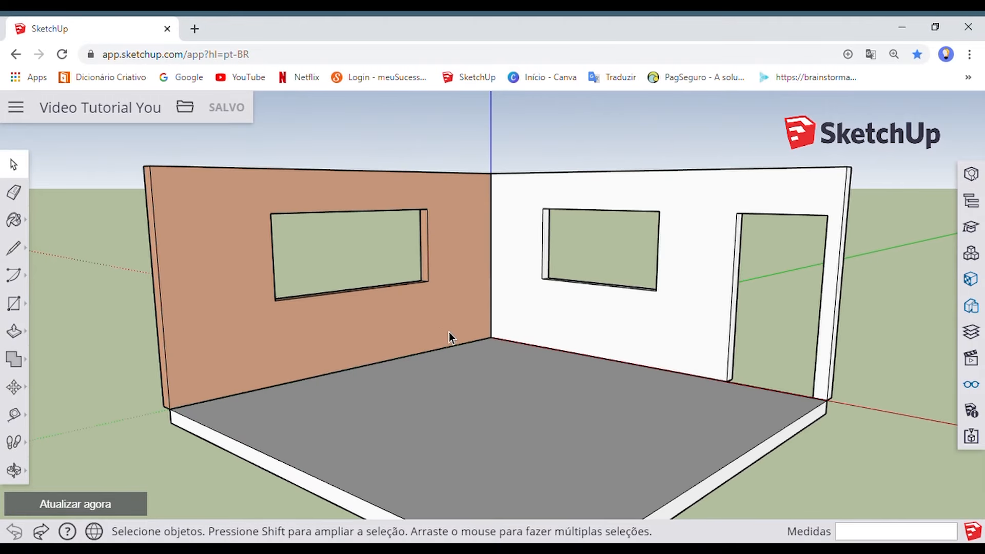
Place vertical guides below both window edges of the painted wall, the first at 1300 mm, and horizontal guides above the floor
{"action": "scroll", "coordinate": [448, 331], "scroll_direction": "up", "scroll_amount": 3}
{"action": "mouse_move", "coordinate": [412, 339]}
{"action": "middle_mouse_down"}
{"action": "mouse_move", "coordinate": [209, 338]}
{"action": "mouse_move", "coordinate": [321, 333]}
{"action": "mouse_move", "coordinate": [374, 356]}
{"action": "mouse_move", "coordinate": [347, 362]}
{"action": "middle_mouse_up"}
{"action": "key", "text": "t"}
{"action": "left_click", "coordinate": [330, 316]}
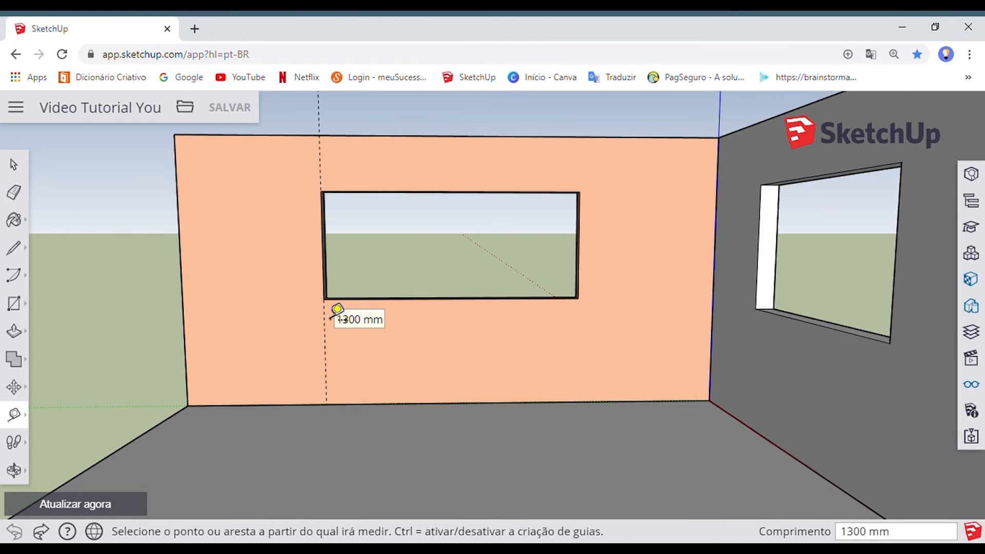
{"action": "key", "text": "Escape"}
{"action": "scroll", "coordinate": [462, 389], "scroll_direction": "up", "scroll_amount": 3}
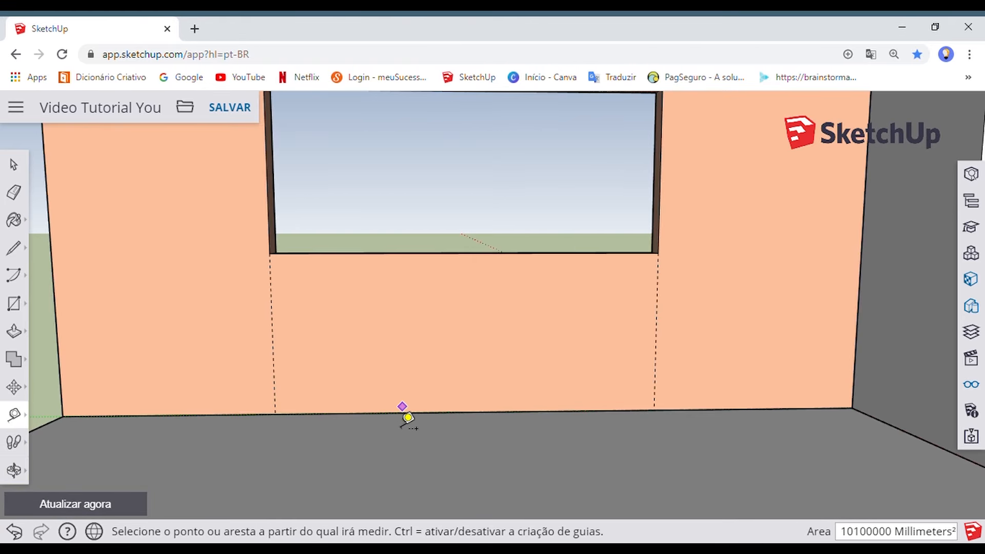
{"action": "left_click", "coordinate": [394, 410]}
{"action": "middle_click_drag", "start_coordinate": [407, 319], "coordinate": [403, 343]}
{"action": "scroll", "coordinate": [363, 409], "scroll_direction": "up", "scroll_amount": 4}
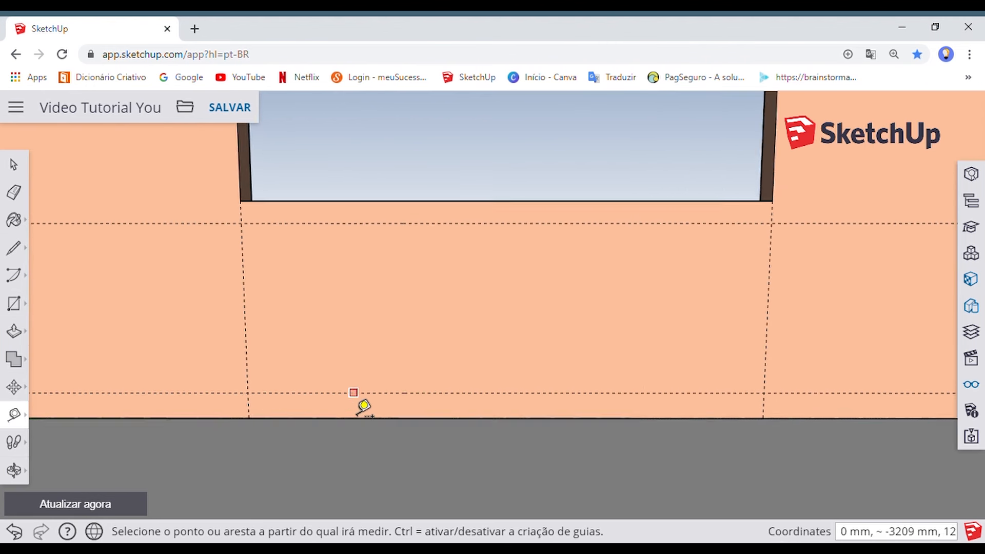
Draw a long thin rectangle low on the painted wall, between the vertical guides and the two closely spaced horizontal guides
{"action": "scroll", "coordinate": [368, 373], "scroll_direction": "down", "scroll_amount": 3}
{"action": "middle_click_drag", "start_coordinate": [368, 373], "coordinate": [321, 277]}
{"action": "left_click", "coordinate": [14, 304]}
{"action": "left_click", "coordinate": [52, 252]}
{"action": "scroll", "coordinate": [347, 370], "scroll_direction": "up", "scroll_amount": 5}
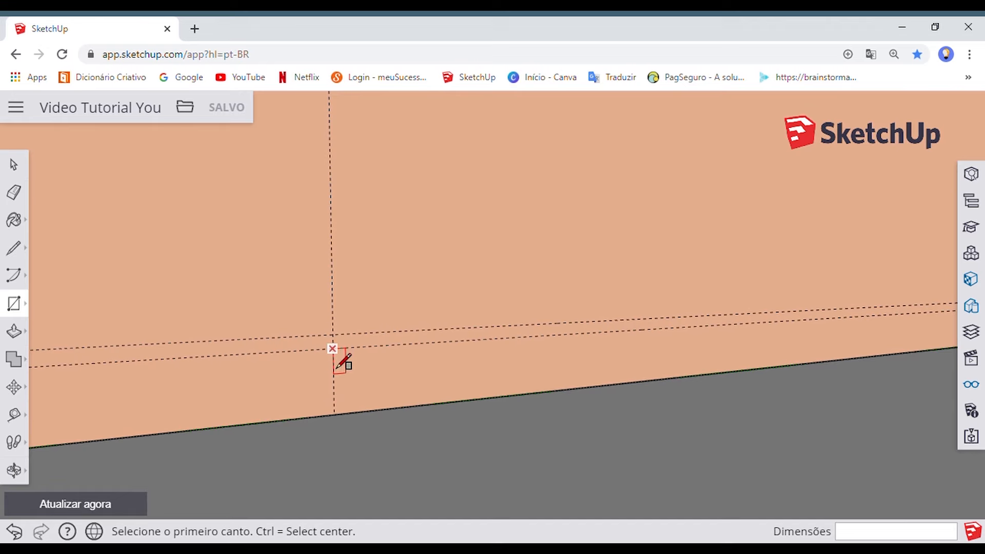
{"action": "left_click", "coordinate": [336, 369]}
{"action": "scroll", "coordinate": [377, 367], "scroll_direction": "down", "scroll_amount": 4}
{"action": "middle_click_drag", "start_coordinate": [672, 353], "coordinate": [360, 407], "text": "shift"}
{"action": "scroll", "coordinate": [624, 354], "scroll_direction": "up", "scroll_amount": 3}
{"action": "left_click", "coordinate": [626, 352]}
{"action": "scroll", "coordinate": [506, 380], "scroll_direction": "down", "scroll_amount": 3}
{"action": "scroll", "coordinate": [479, 378], "scroll_direction": "up", "scroll_amount": 2}
Extrude the thin rectangle outward from the painted wall into a horizontal shelf board
{"action": "key", "text": "p"}
{"action": "scroll", "coordinate": [395, 392], "scroll_direction": "up", "scroll_amount": 5}
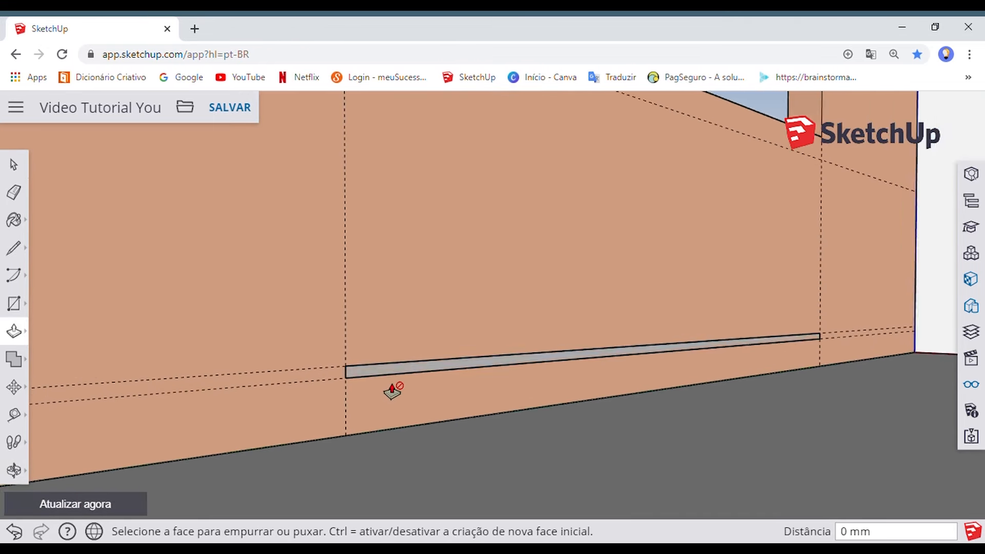
{"action": "left_click", "coordinate": [370, 374]}
{"action": "scroll", "coordinate": [378, 376], "scroll_direction": "down", "scroll_amount": 5}
{"action": "middle_click_drag", "start_coordinate": [391, 382], "coordinate": [490, 354]}
{"action": "scroll", "coordinate": [456, 319], "scroll_direction": "up", "scroll_amount": 3}
Select all faces and edges of the shelf board and combine them into a group
{"action": "key", "text": "space"}
{"action": "triple_click", "coordinate": [455, 316]}
{"action": "right_click", "coordinate": [438, 302]}
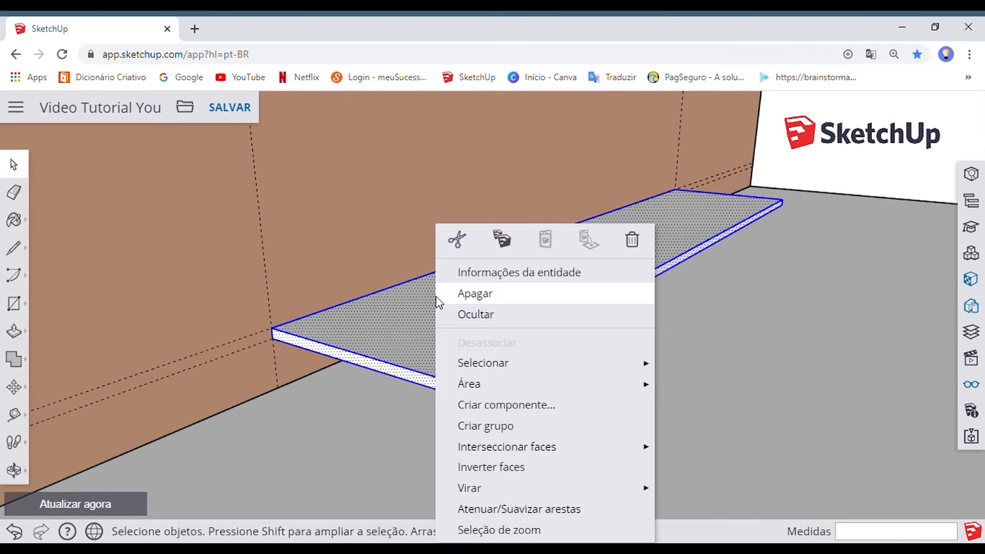
{"action": "left_click", "coordinate": [545, 427]}
{"action": "scroll", "coordinate": [550, 399], "scroll_direction": "down", "scroll_amount": 3}
{"action": "middle_click_drag", "start_coordinate": [550, 399], "coordinate": [472, 367]}
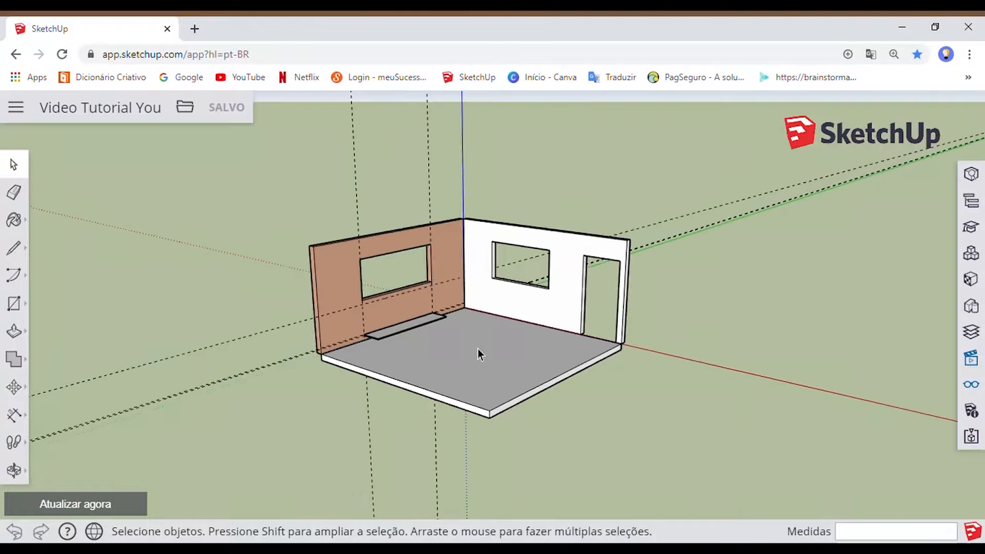
Select the white wall and the floor slab together and hide them
{"action": "mouse_move", "coordinate": [478, 349]}
{"action": "left_mouse_down"}
{"action": "mouse_move", "coordinate": [434, 336]}
{"action": "mouse_move", "coordinate": [500, 367]}
{"action": "mouse_move", "coordinate": [778, 347]}
{"action": "mouse_move", "coordinate": [266, 352]}
{"action": "mouse_move", "coordinate": [592, 367]}
{"action": "mouse_move", "coordinate": [866, 351]}
{"action": "mouse_move", "coordinate": [217, 358]}
{"action": "mouse_move", "coordinate": [464, 374]}
{"action": "mouse_move", "coordinate": [723, 374]}
{"action": "left_mouse_up"}
{"action": "key", "text": "space"}
{"action": "middle_click_drag", "start_coordinate": [348, 392], "coordinate": [314, 334]}
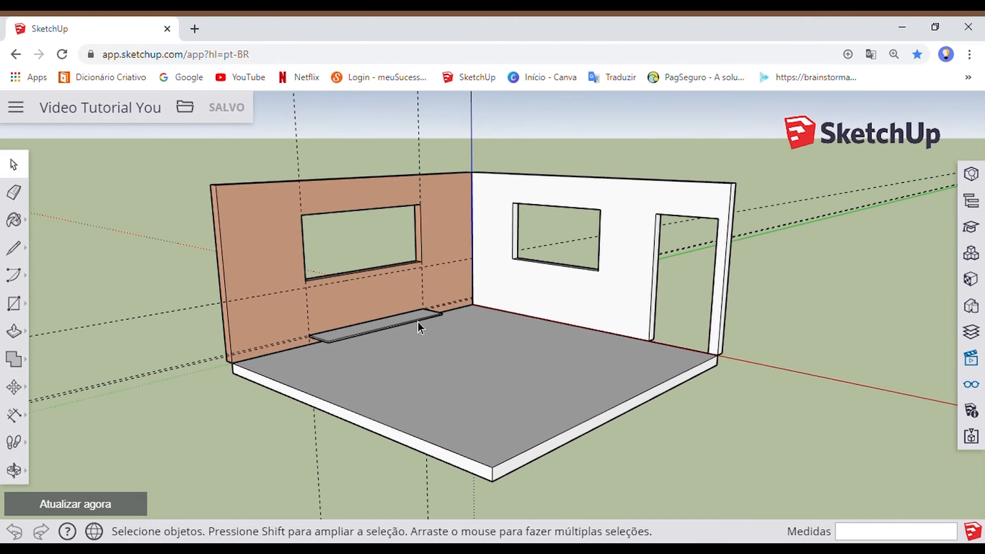
{"action": "left_click", "coordinate": [586, 302]}
{"action": "left_click", "coordinate": [510, 344], "text": "shift"}
{"action": "right_click", "coordinate": [499, 329]}
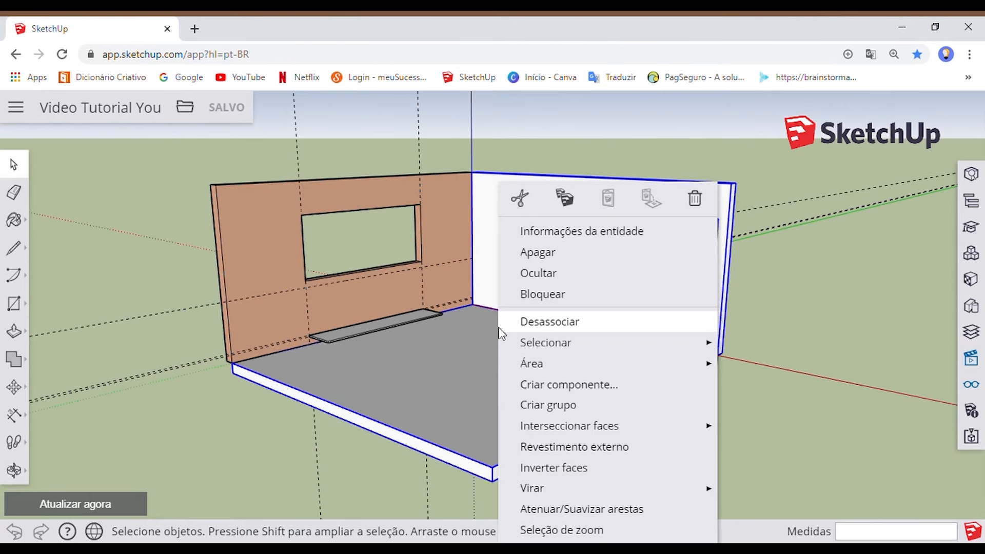
{"action": "left_click", "coordinate": [631, 280]}
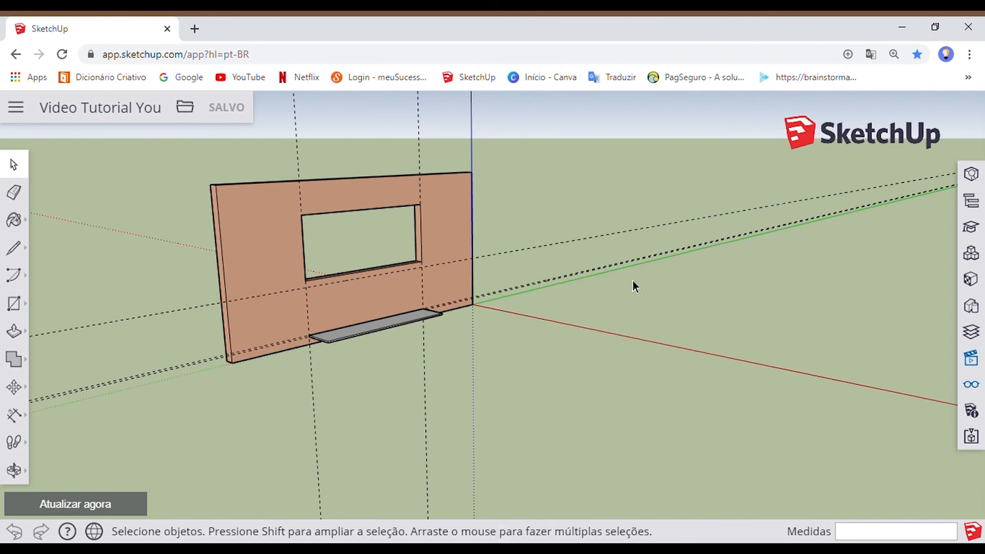
{"action": "middle_click_drag", "start_coordinate": [633, 288], "coordinate": [293, 311]}
{"action": "scroll", "coordinate": [466, 328], "scroll_direction": "down", "scroll_amount": 3}
{"action": "scroll", "coordinate": [507, 303], "scroll_direction": "up", "scroll_amount": 4}
{"action": "middle_click_drag", "start_coordinate": [391, 306], "coordinate": [503, 331], "text": "shift"}
{"action": "scroll", "coordinate": [488, 336], "scroll_direction": "up", "scroll_amount": 3}
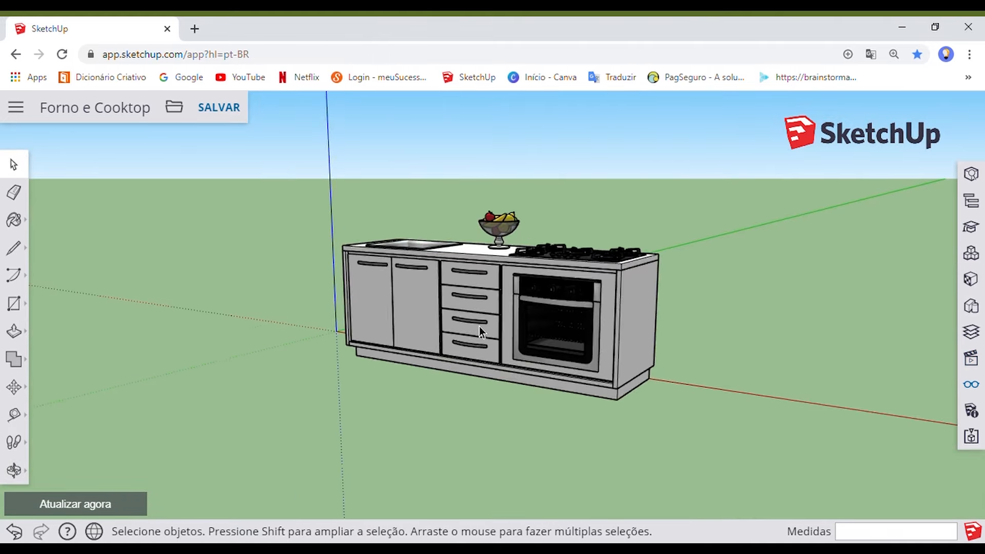
Hide the oven, sink bowl, divider panels and inner shelf of the kitchen cabinet
{"action": "scroll", "coordinate": [479, 329], "scroll_direction": "up", "scroll_amount": 4}
{"action": "middle_click_drag", "start_coordinate": [398, 345], "coordinate": [680, 334]}
{"action": "scroll", "coordinate": [400, 325], "scroll_direction": "down", "scroll_amount": 3}
{"action": "middle_click_drag", "start_coordinate": [400, 325], "coordinate": [710, 303]}
{"action": "scroll", "coordinate": [629, 244], "scroll_direction": "up", "scroll_amount": 5}
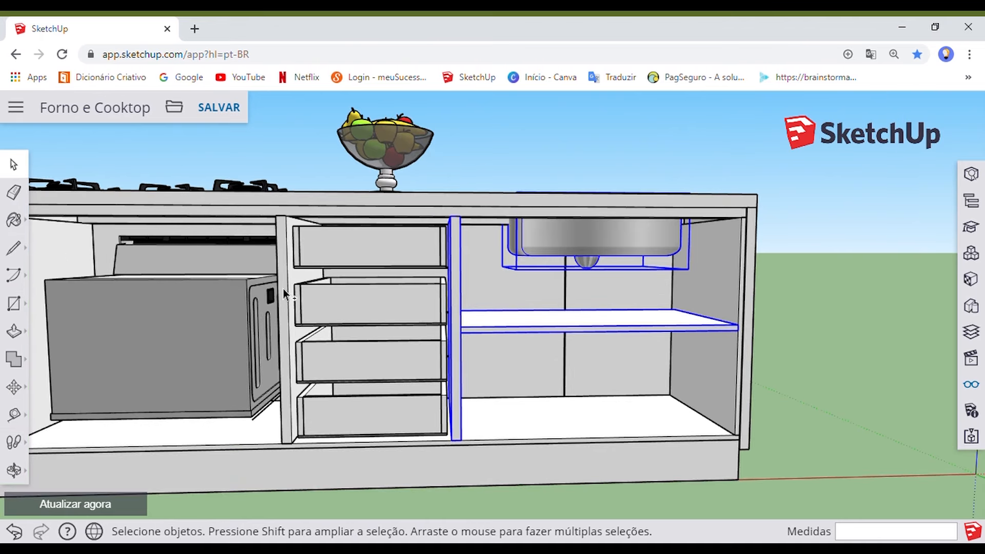
{"action": "right_click", "coordinate": [220, 308]}
{"action": "left_click", "coordinate": [249, 292]}
Select the cabinet's doors, drawer fronts and oven frame together and hide them
{"action": "middle_click_drag", "start_coordinate": [394, 352], "coordinate": [600, 359]}
{"action": "scroll", "coordinate": [587, 295], "scroll_direction": "up", "scroll_amount": 3}
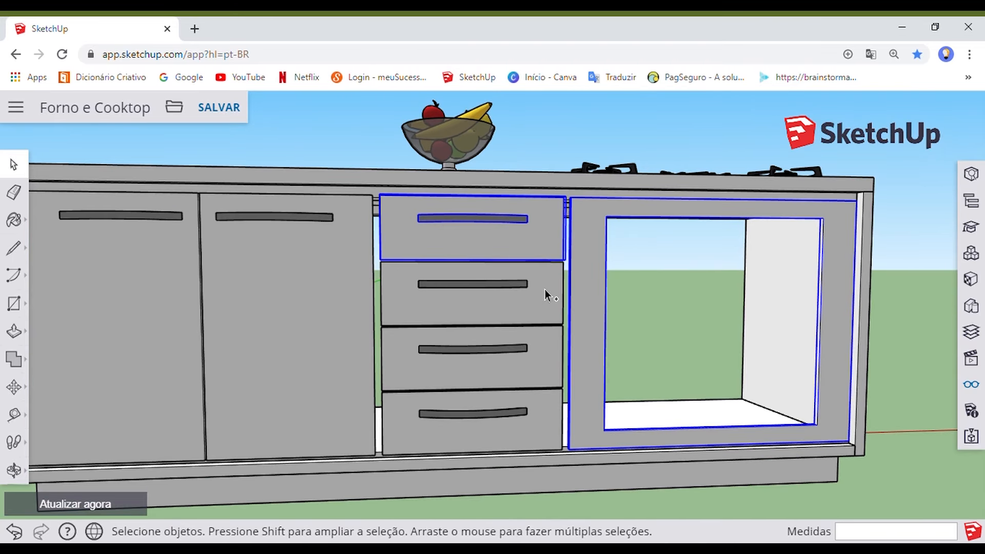
{"action": "left_click", "coordinate": [149, 305], "text": "ctrl"}
{"action": "right_click", "coordinate": [148, 297]}
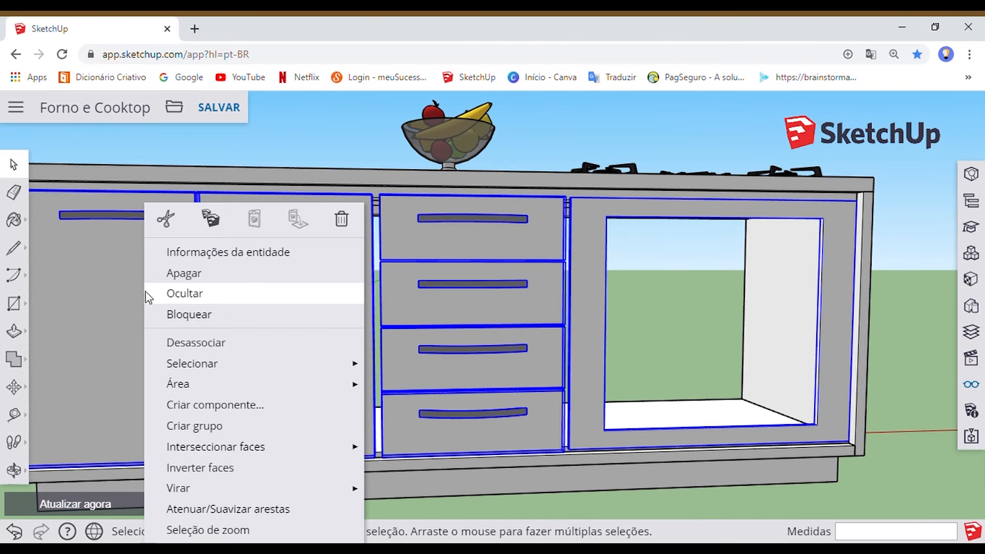
{"action": "left_click", "coordinate": [171, 296]}
{"action": "middle_click_drag", "start_coordinate": [563, 334], "coordinate": [515, 318]}
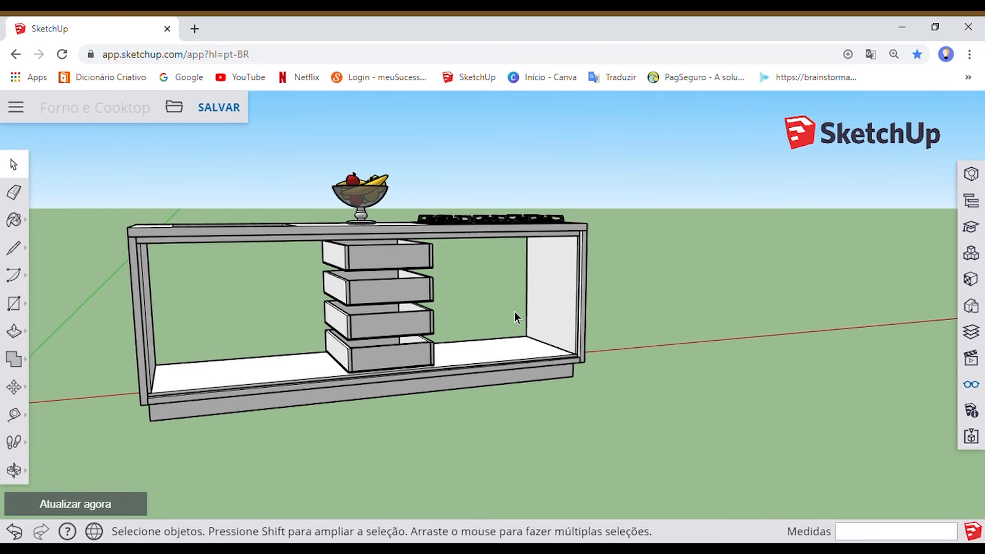
Unhide all hidden objects of the kitchen cabinet from the display settings
{"action": "left_click", "coordinate": [971, 385]}
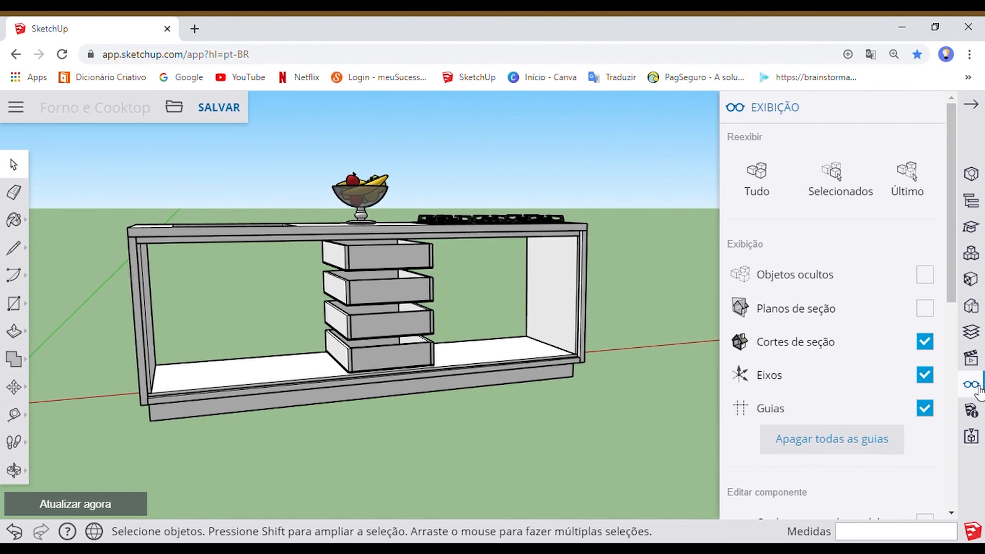
{"action": "left_click", "coordinate": [763, 184]}
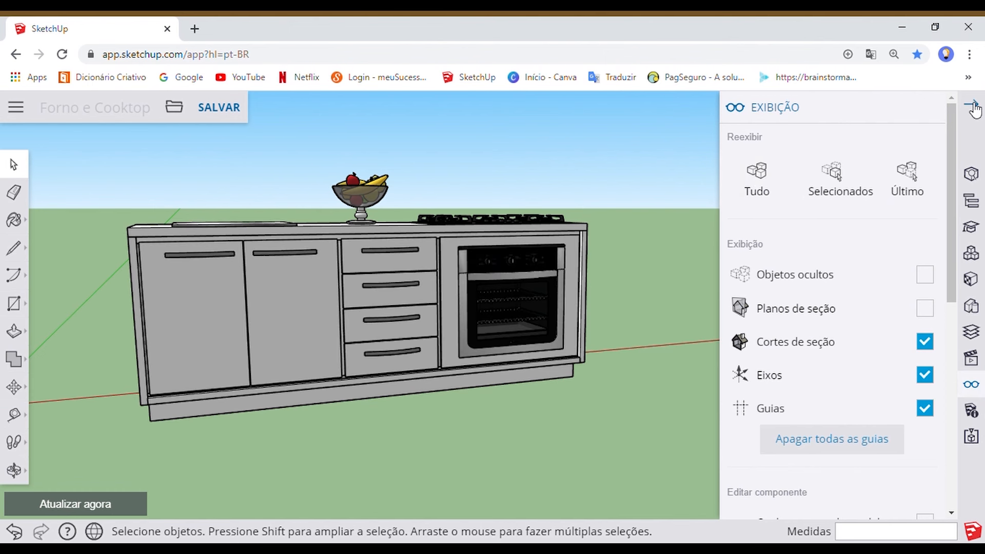
{"action": "left_click", "coordinate": [973, 109]}
{"action": "middle_click_drag", "start_coordinate": [601, 319], "coordinate": [308, 297]}
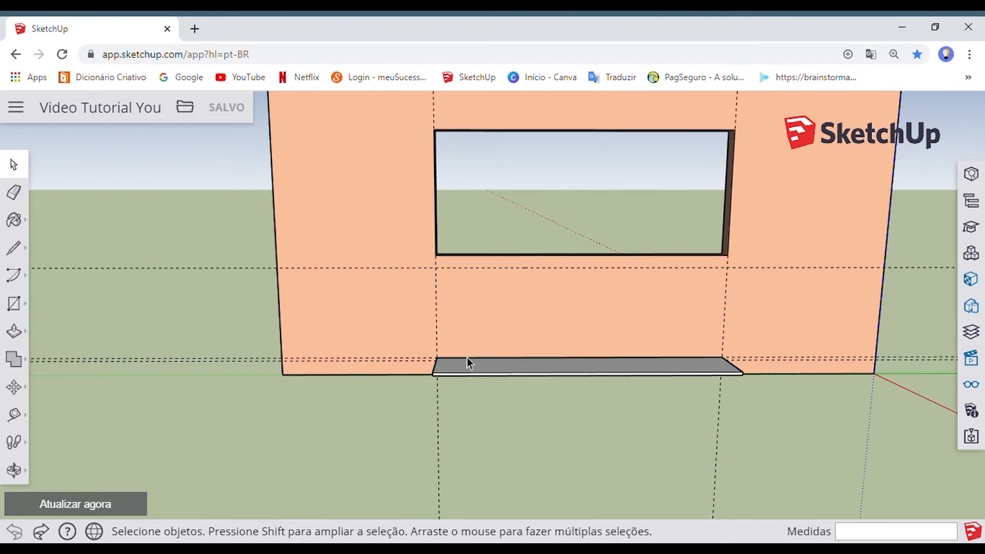
Mark a 25 mm strip at the base board's left end and pull it up as the cabinet's side panel
{"action": "scroll", "coordinate": [465, 356], "scroll_direction": "up", "scroll_amount": 5}
{"action": "mouse_move", "coordinate": [463, 355]}
{"action": "middle_mouse_down"}
{"action": "mouse_move", "coordinate": [488, 464]}
{"action": "mouse_move", "coordinate": [534, 346]}
{"action": "mouse_move", "coordinate": [539, 413]}
{"action": "middle_mouse_up"}
{"action": "key", "text": "t"}
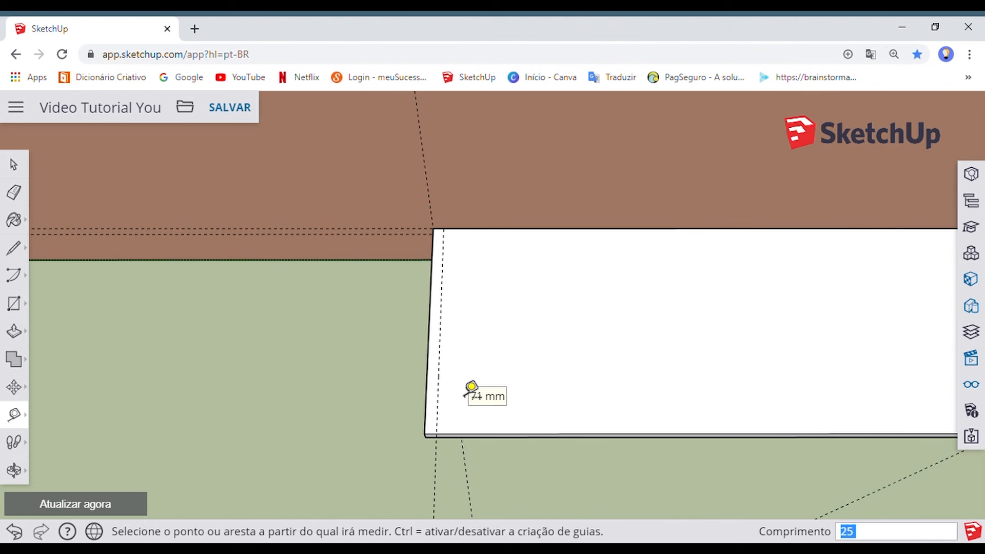
{"action": "left_click", "coordinate": [440, 453]}
{"action": "key", "text": "p"}
{"action": "left_click", "coordinate": [446, 415]}
{"action": "middle_click_drag", "start_coordinate": [447, 415], "coordinate": [354, 260]}
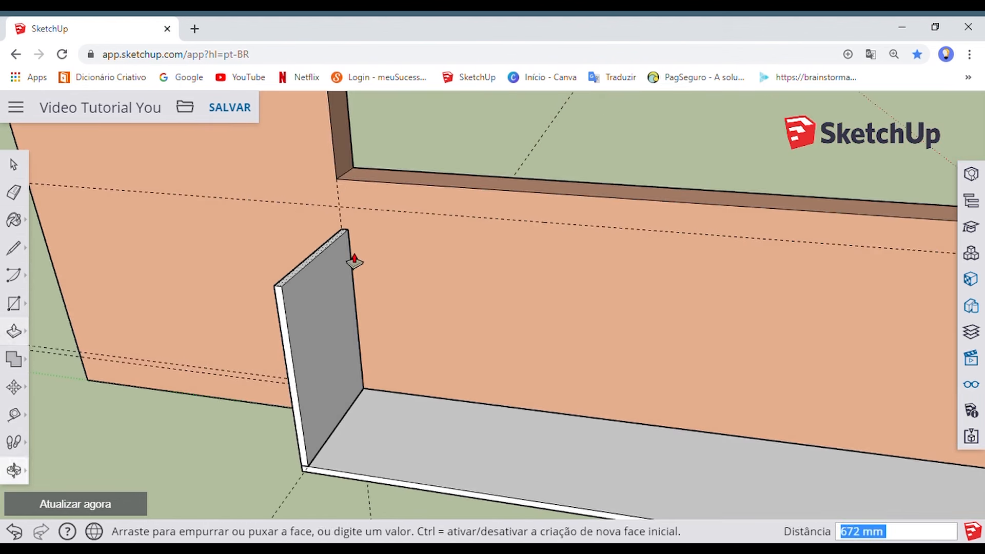
{"action": "left_click", "coordinate": [354, 261]}
Select the whole left side panel and make it a group
{"action": "middle_click_drag", "start_coordinate": [413, 220], "coordinate": [369, 220]}
{"action": "key", "text": "space"}
{"action": "triple_click", "coordinate": [373, 189]}
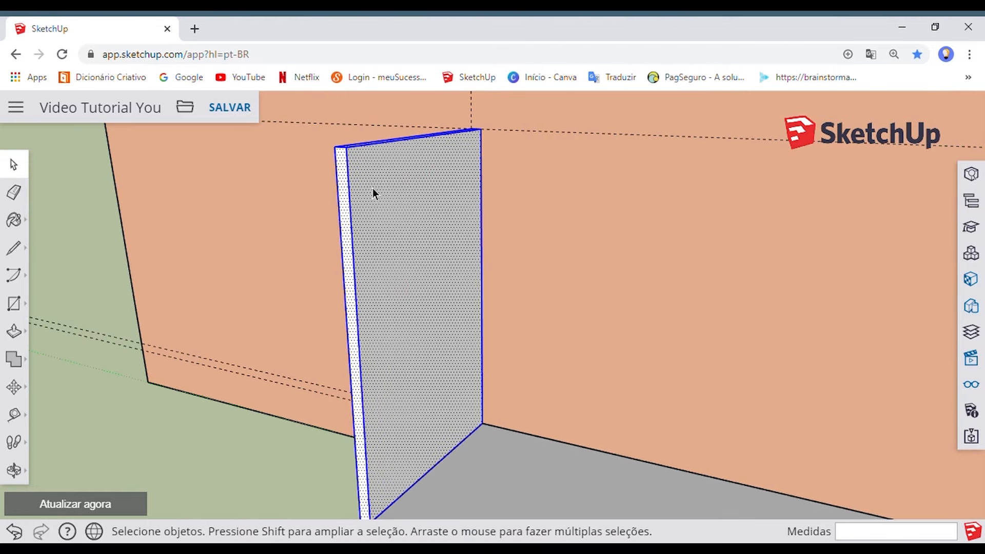
{"action": "right_click", "coordinate": [372, 188]}
{"action": "left_click", "coordinate": [402, 380]}
Copy the side panel group from its lower inner corner to the opposite end of the base board
{"action": "middle_click_drag", "start_coordinate": [402, 380], "coordinate": [677, 380]}
{"action": "scroll", "coordinate": [426, 368], "scroll_direction": "up", "scroll_amount": 6}
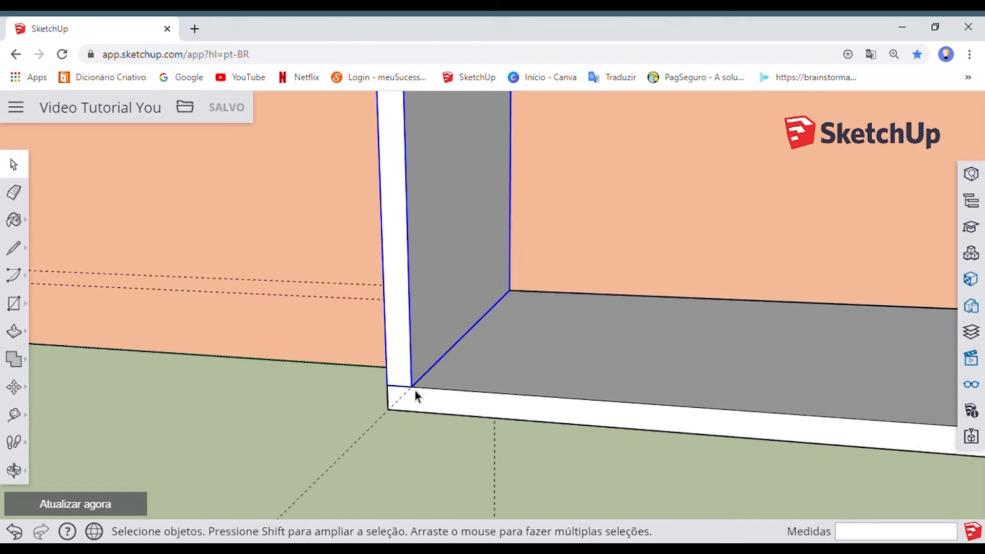
{"action": "key", "text": "m"}
{"action": "left_click", "coordinate": [421, 400]}
{"action": "key", "text": "ctrl"}
{"action": "scroll", "coordinate": [426, 398], "scroll_direction": "down", "scroll_amount": 10}
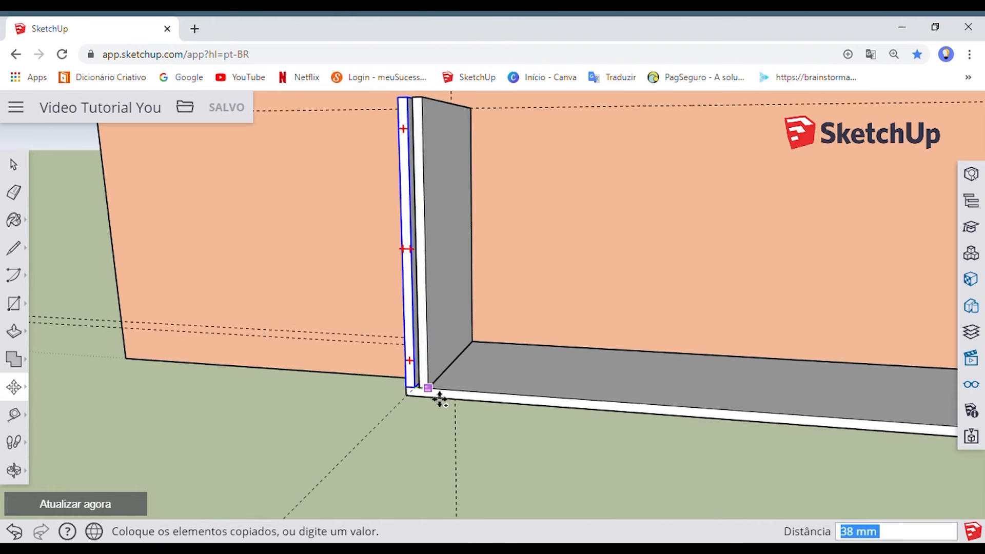
{"action": "middle_click_drag", "start_coordinate": [561, 409], "coordinate": [495, 399]}
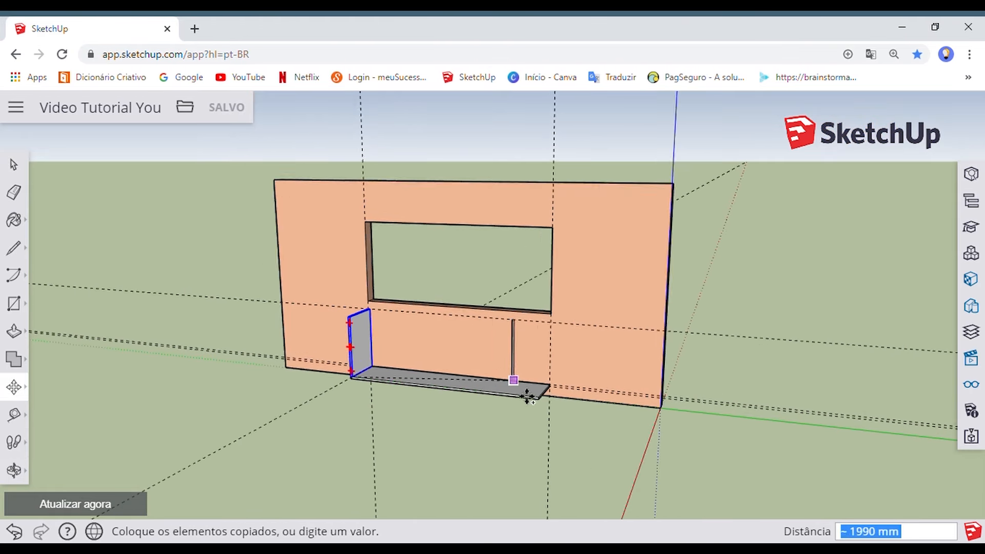
{"action": "scroll", "coordinate": [527, 395], "scroll_direction": "up", "scroll_amount": 7}
{"action": "middle_click_drag", "start_coordinate": [554, 413], "coordinate": [725, 366], "text": "shift"}
{"action": "left_click", "coordinate": [495, 388]}
{"action": "scroll", "coordinate": [477, 384], "scroll_direction": "down", "scroll_amount": 4}
{"action": "scroll", "coordinate": [477, 384], "scroll_direction": "down", "scroll_amount": 3}
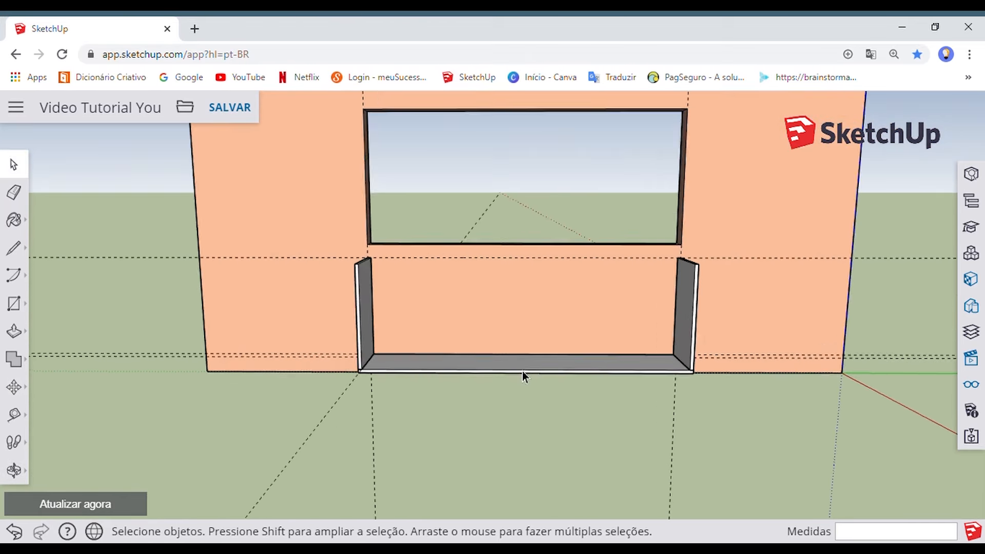
Draw a 500 by 25 mm rectangle across the base board, starting near the middle of its back edge
{"action": "scroll", "coordinate": [522, 371], "scroll_direction": "up", "scroll_amount": 4}
{"action": "middle_click_drag", "start_coordinate": [531, 295], "coordinate": [529, 480]}
{"action": "middle_click_drag", "start_coordinate": [557, 284], "coordinate": [549, 368]}
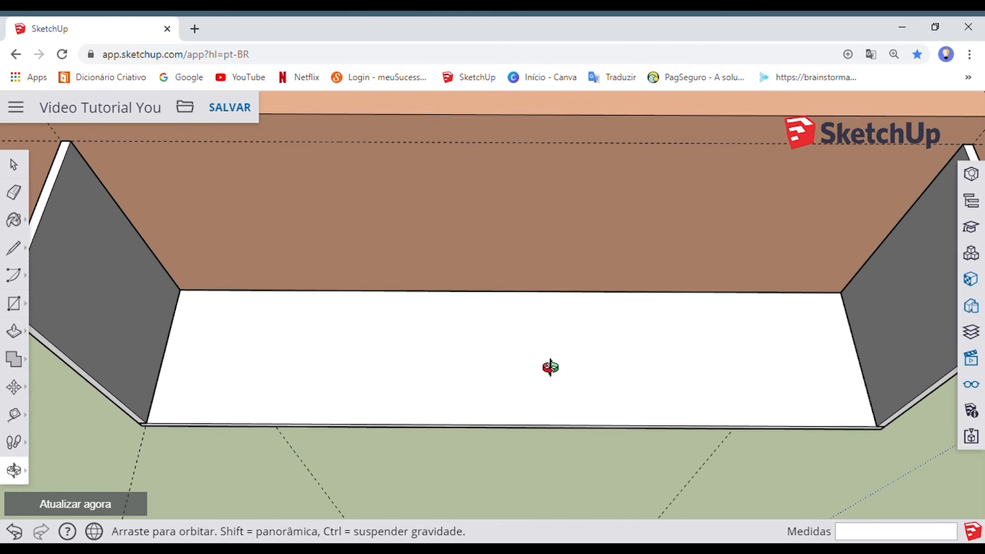
{"action": "key", "text": "r"}
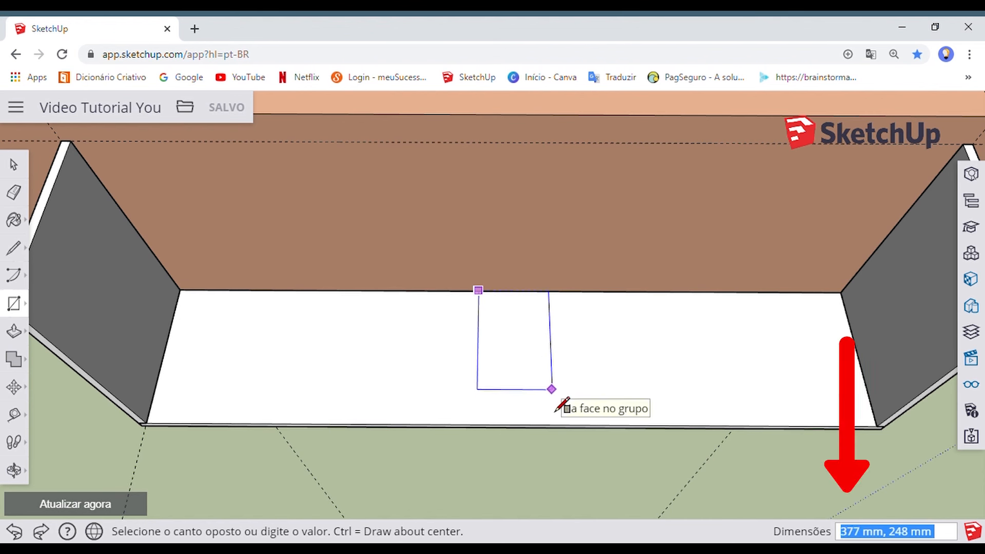
{"action": "type", "text": "25"}
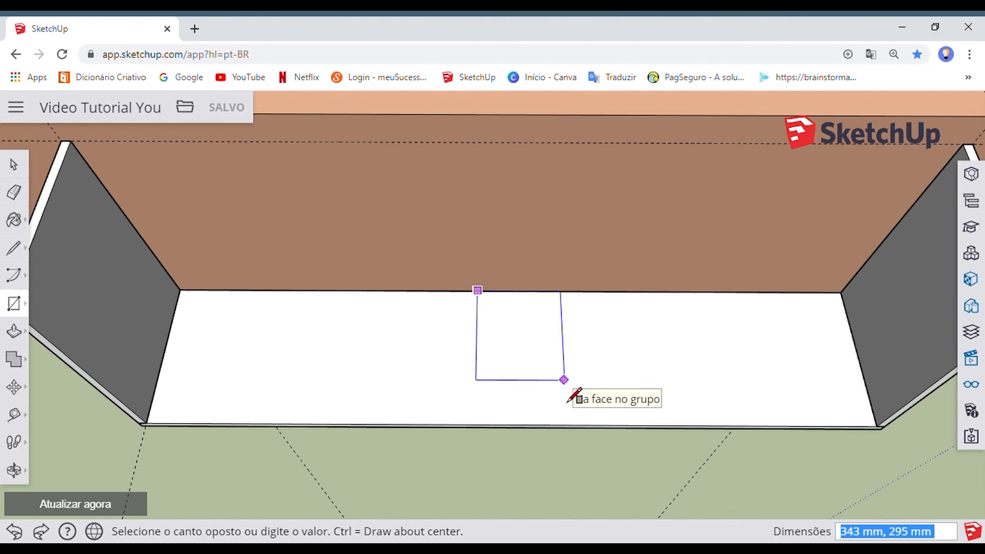
{"action": "type", "text": "100,250"}
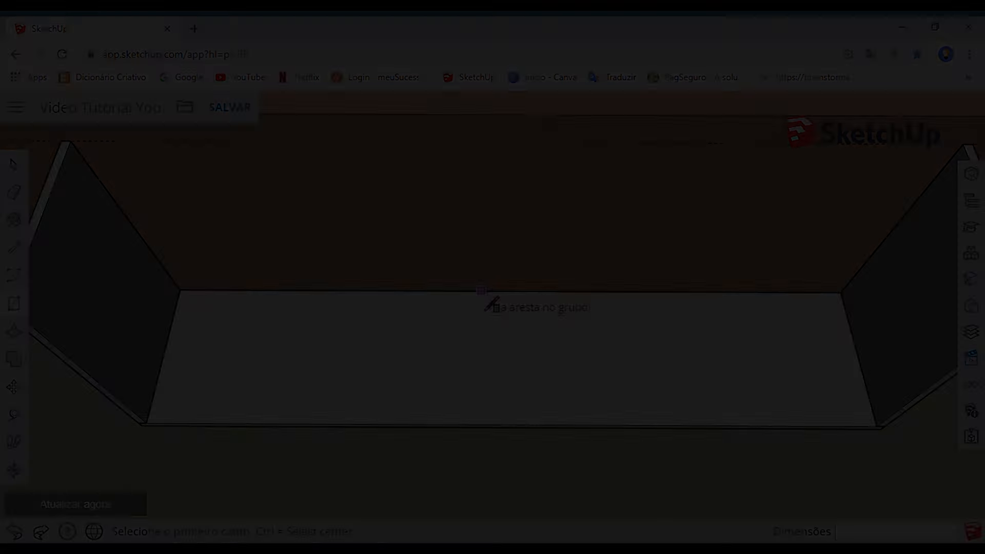
{"action": "left_click", "coordinate": [481, 290]}
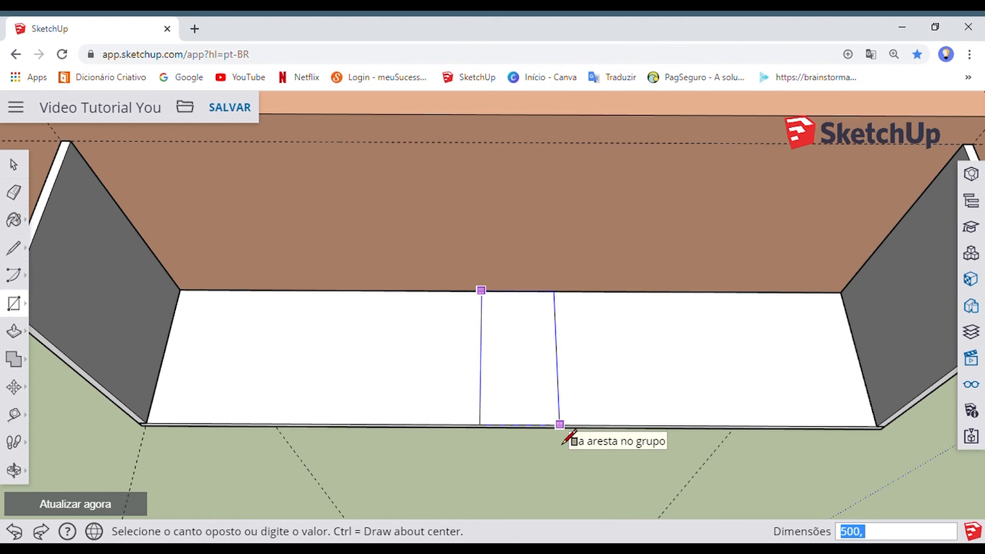
{"action": "left_click", "coordinate": [563, 441]}
Pull the rectangle up level with the side panels and group the resulting middle divider
{"action": "key", "text": "p"}
{"action": "scroll", "coordinate": [530, 433], "scroll_direction": "up", "scroll_amount": 6}
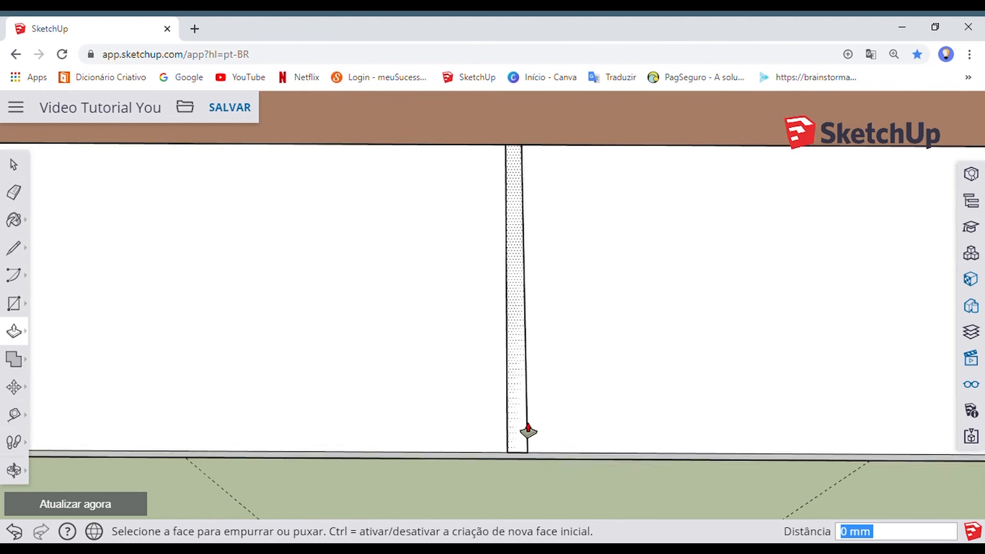
{"action": "scroll", "coordinate": [529, 419], "scroll_direction": "down", "scroll_amount": 5}
{"action": "middle_click_drag", "start_coordinate": [528, 417], "coordinate": [538, 283]}
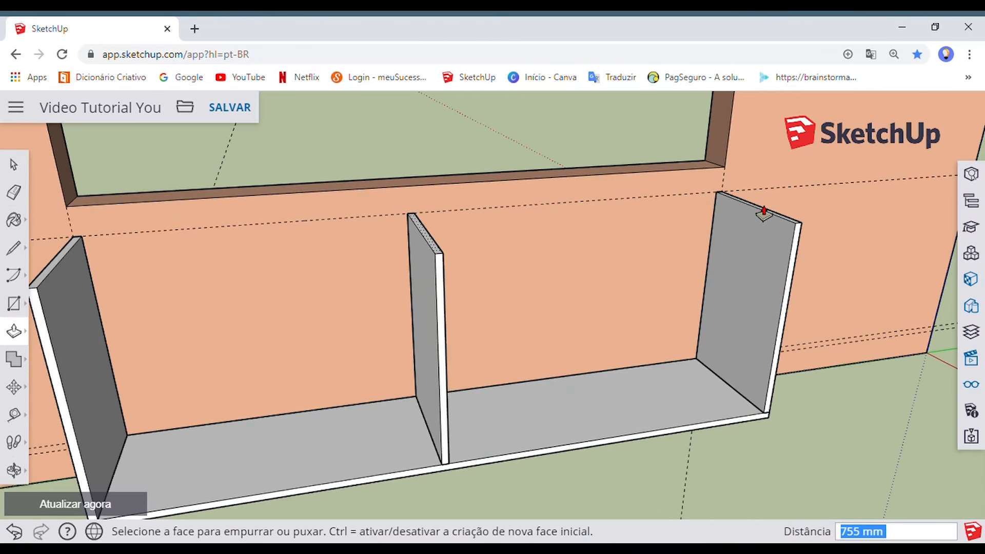
{"action": "middle_click_drag", "start_coordinate": [472, 357], "coordinate": [460, 292]}
{"action": "left_click", "coordinate": [457, 292]}
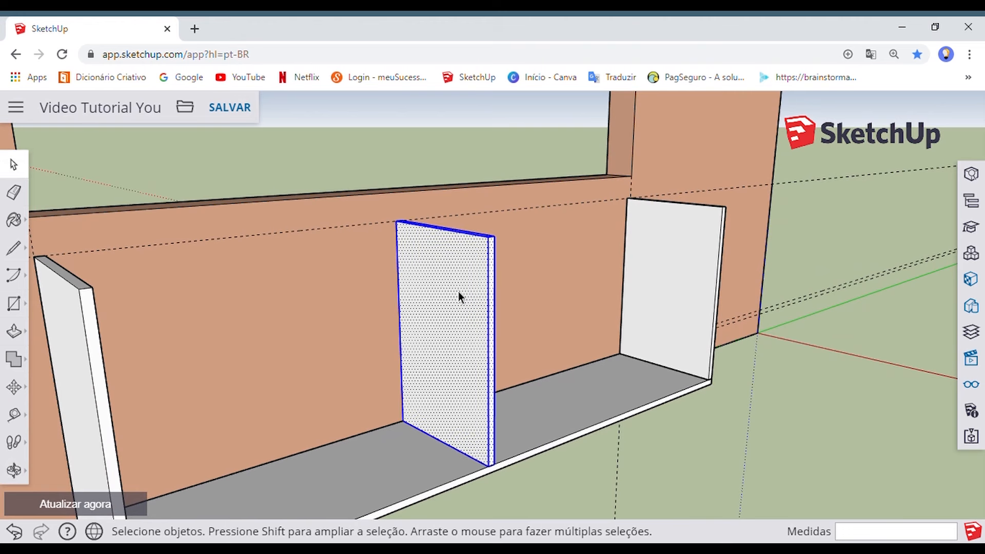
{"action": "right_click", "coordinate": [441, 262]}
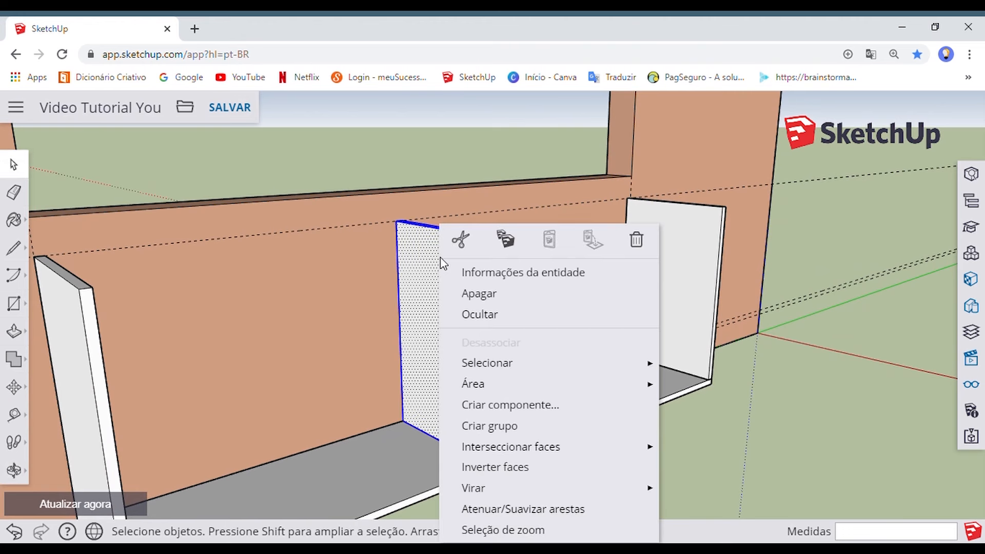
{"action": "left_click", "coordinate": [504, 431]}
{"action": "middle_click_drag", "start_coordinate": [591, 405], "coordinate": [598, 359]}
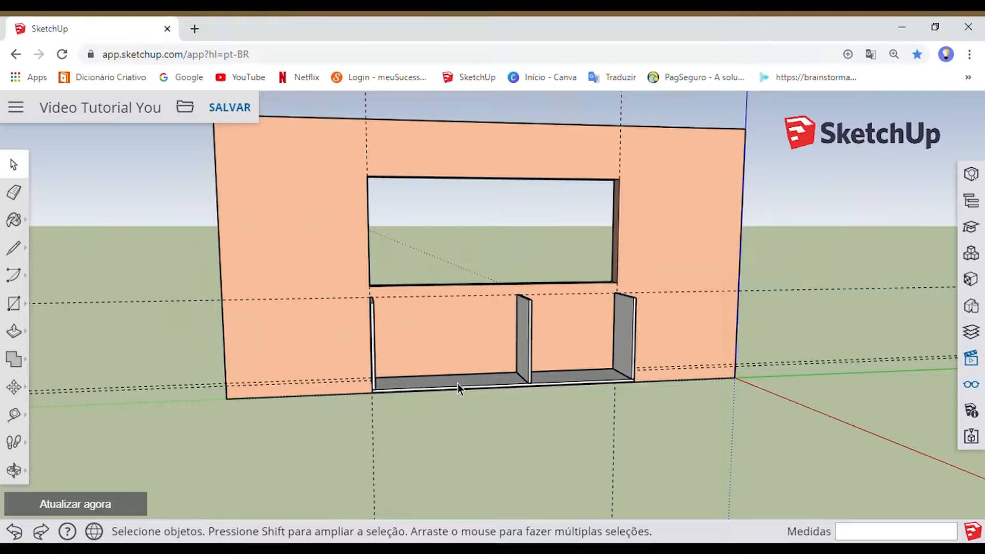
Place two guides on the base board, one measured inward from each side panel
{"action": "scroll", "coordinate": [458, 383], "scroll_direction": "up", "scroll_amount": 5}
{"action": "mouse_move", "coordinate": [514, 385]}
{"action": "middle_mouse_down"}
{"action": "mouse_move", "coordinate": [436, 429]}
{"action": "mouse_move", "coordinate": [472, 446]}
{"action": "middle_mouse_up"}
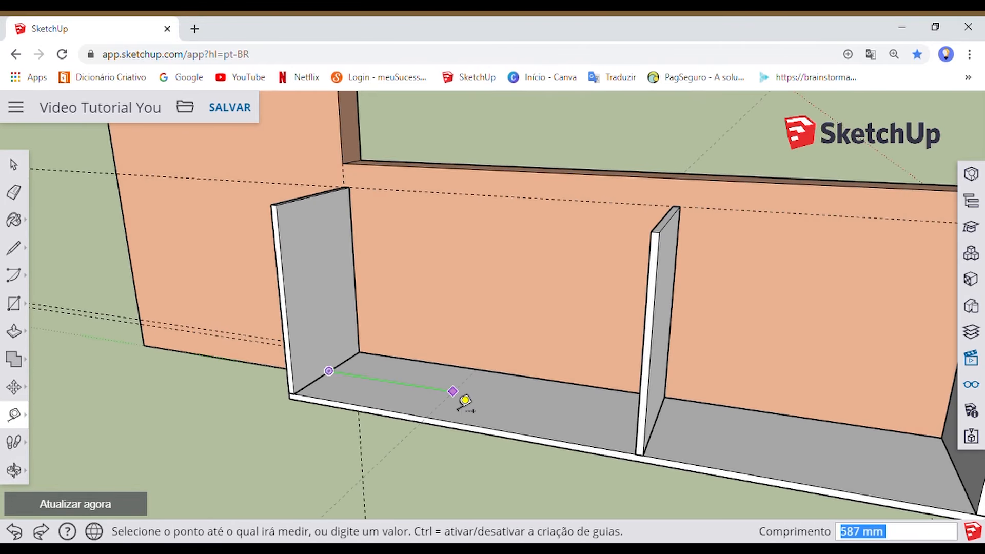
{"action": "key", "text": "Return"}
{"action": "scroll", "coordinate": [460, 408], "scroll_direction": "down", "scroll_amount": 3}
{"action": "middle_click_drag", "start_coordinate": [468, 409], "coordinate": [713, 390]}
{"action": "scroll", "coordinate": [723, 384], "scroll_direction": "up", "scroll_amount": 3}
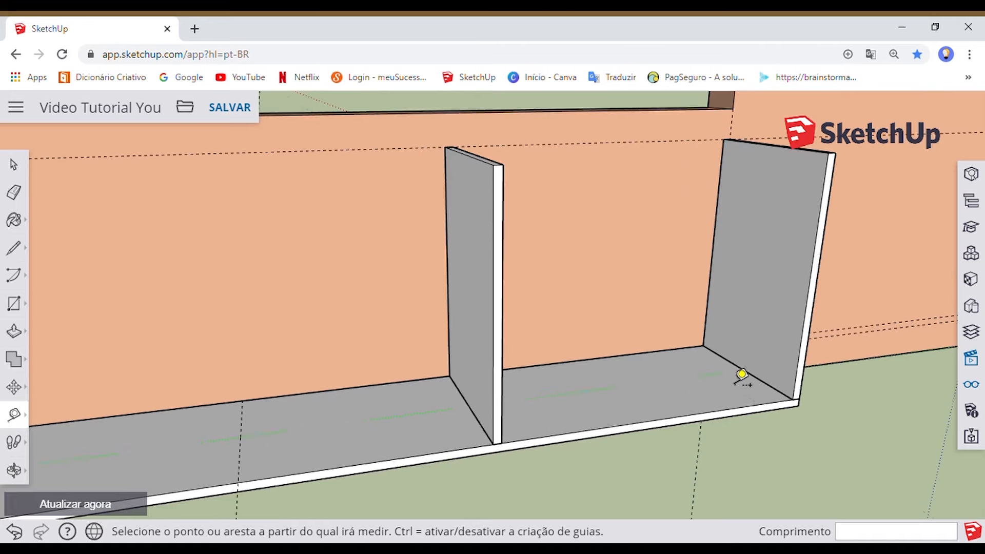
{"action": "scroll", "coordinate": [641, 397], "scroll_direction": "down", "scroll_amount": 4}
{"action": "middle_click_drag", "start_coordinate": [607, 359], "coordinate": [655, 347]}
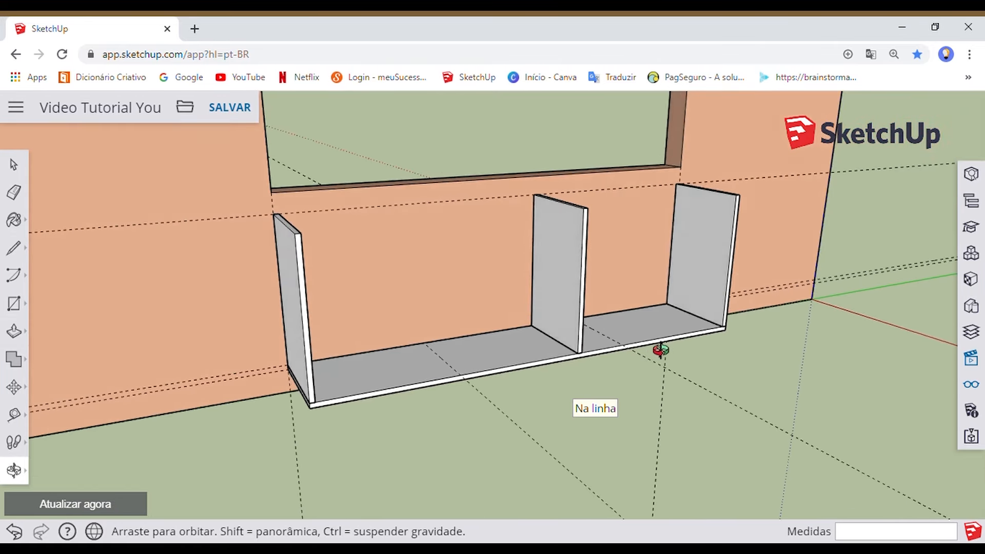
Move the middle divider to the left guide on the base board
{"action": "key", "text": "m"}
{"action": "scroll", "coordinate": [574, 383], "scroll_direction": "up", "scroll_amount": 5}
{"action": "scroll", "coordinate": [573, 356], "scroll_direction": "down", "scroll_amount": 3}
{"action": "middle_click_drag", "start_coordinate": [390, 387], "coordinate": [277, 379]}
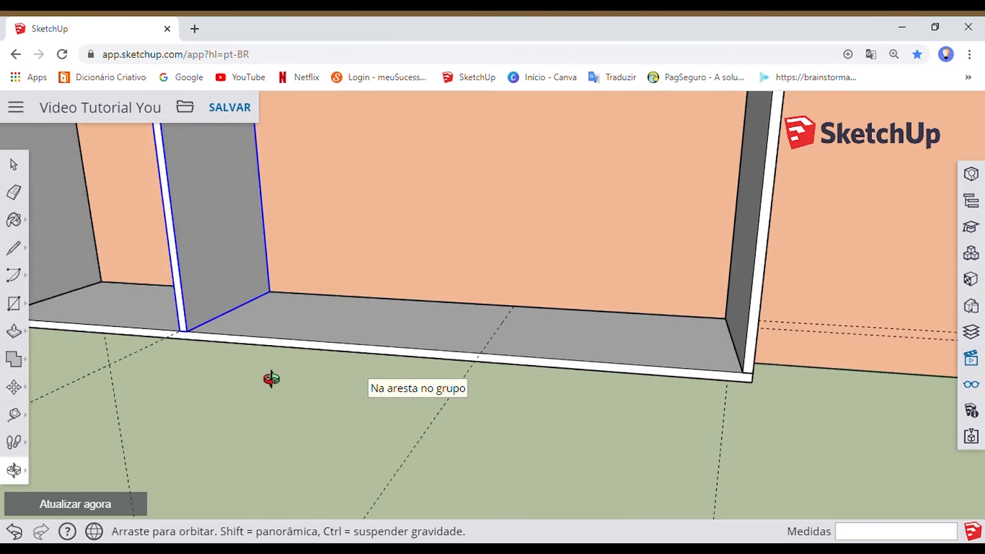
Copy the divider from its lower front corner to the right guide on the base board
{"action": "scroll", "coordinate": [191, 337], "scroll_direction": "up", "scroll_amount": 3}
{"action": "left_click", "coordinate": [206, 339]}
{"action": "scroll", "coordinate": [345, 345], "scroll_direction": "down", "scroll_amount": 2, "text": "ctrl"}
{"action": "middle_click_drag", "start_coordinate": [345, 345], "coordinate": [419, 396]}
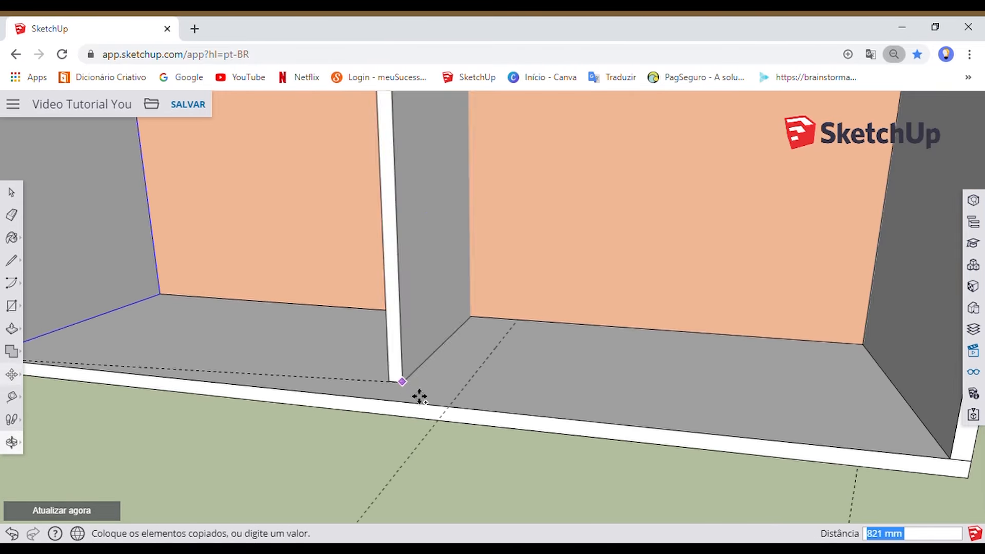
{"action": "left_click", "coordinate": [459, 420]}
{"action": "scroll", "coordinate": [451, 407], "scroll_direction": "down", "scroll_amount": 5}
{"action": "middle_click_drag", "start_coordinate": [451, 407], "coordinate": [518, 396]}
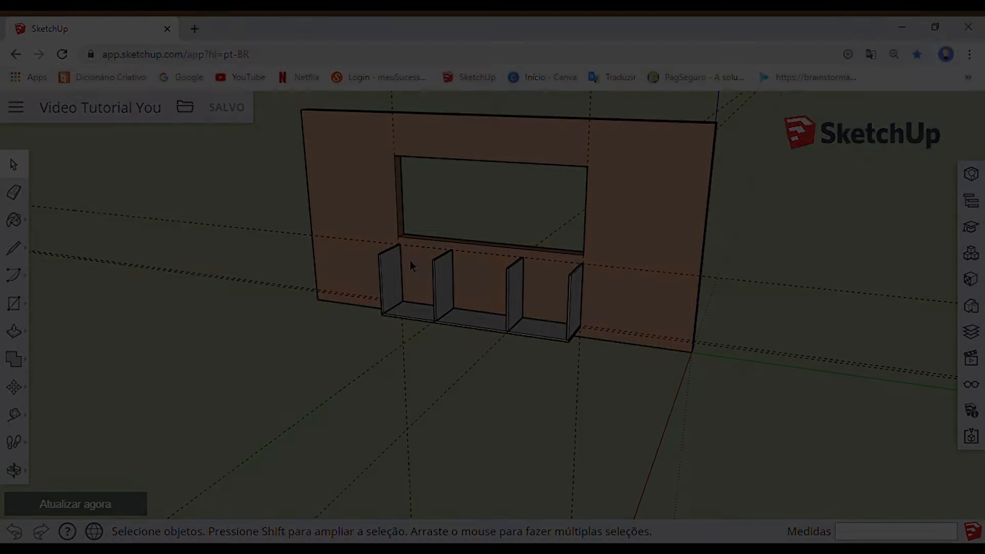
Pull the small rectangle at the left side panel's upper back corner across to the opposite panel, and group the rail
{"action": "scroll", "coordinate": [379, 252], "scroll_direction": "up", "scroll_amount": 5}
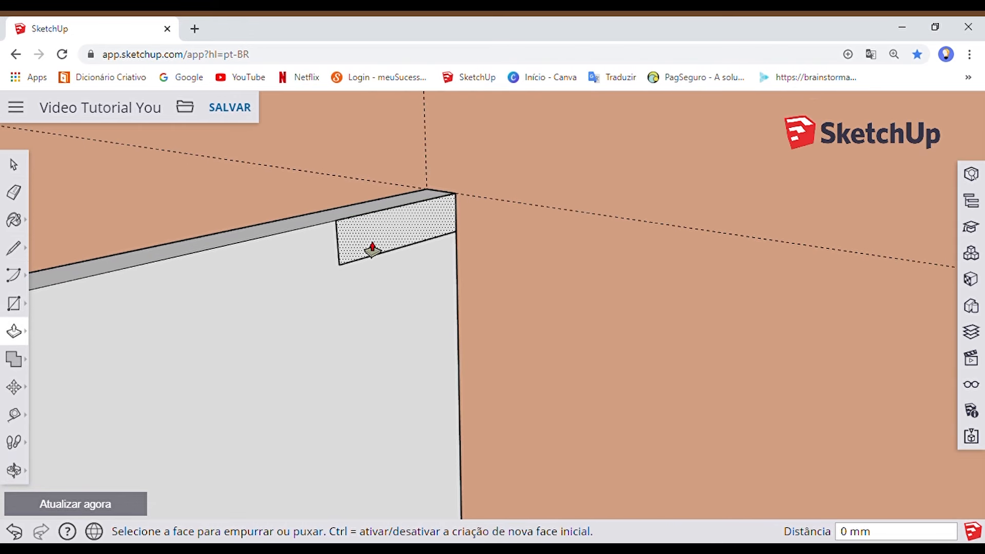
{"action": "left_click", "coordinate": [372, 250]}
{"action": "scroll", "coordinate": [373, 256], "scroll_direction": "down", "scroll_amount": 6}
{"action": "mouse_move", "coordinate": [374, 292]}
{"action": "middle_mouse_down"}
{"action": "mouse_move", "coordinate": [571, 312]}
{"action": "mouse_move", "coordinate": [547, 331]}
{"action": "mouse_move", "coordinate": [437, 345]}
{"action": "mouse_move", "coordinate": [649, 331]}
{"action": "middle_mouse_up"}
{"action": "left_click", "coordinate": [367, 310]}
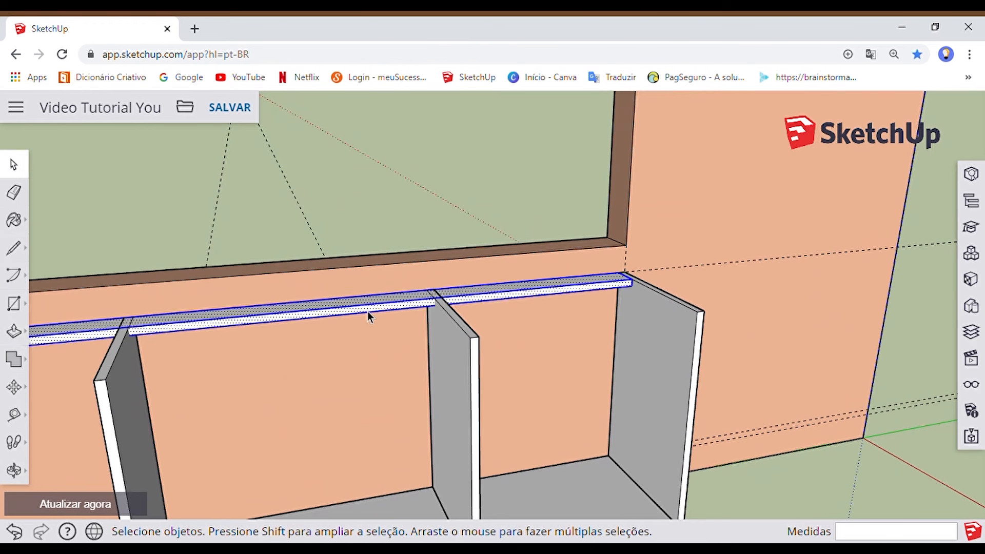
{"action": "right_click", "coordinate": [368, 311]}
{"action": "left_click", "coordinate": [431, 424]}
{"action": "middle_click_drag", "start_coordinate": [431, 424], "coordinate": [521, 301]}
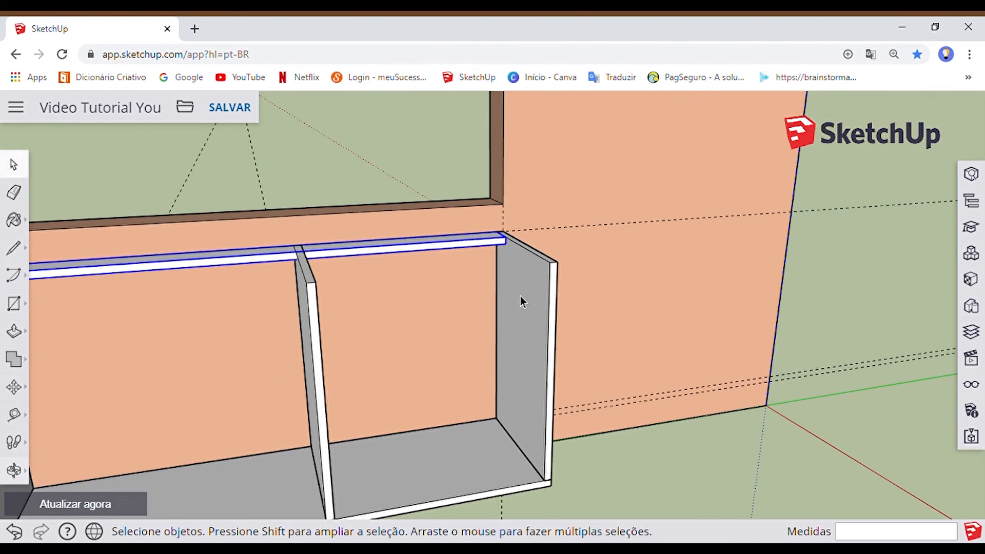
Copy the upper back rail to the front edge of the cabinet
{"action": "key", "text": "m"}
{"action": "scroll", "coordinate": [508, 242], "scroll_direction": "up", "scroll_amount": 6}
{"action": "key", "text": "ctrl"}
{"action": "left_click", "coordinate": [505, 247]}
{"action": "scroll", "coordinate": [507, 250], "scroll_direction": "down", "scroll_amount": 5}
{"action": "middle_click_drag", "start_coordinate": [507, 250], "coordinate": [387, 261]}
{"action": "scroll", "coordinate": [560, 282], "scroll_direction": "up", "scroll_amount": 3}
{"action": "left_click", "coordinate": [547, 295]}
{"action": "scroll", "coordinate": [548, 295], "scroll_direction": "down", "scroll_amount": 5}
{"action": "key", "text": "space"}
Examine where the back and front rails meet the dividers and side panels, from below and above
{"action": "middle_click_drag", "start_coordinate": [565, 313], "coordinate": [473, 301]}
{"action": "scroll", "coordinate": [473, 301], "scroll_direction": "up", "scroll_amount": 5}
{"action": "scroll", "coordinate": [473, 301], "scroll_direction": "up", "scroll_amount": 1}
{"action": "left_click", "coordinate": [439, 337]}
{"action": "middle_click_drag", "start_coordinate": [439, 337], "coordinate": [347, 355]}
{"action": "scroll", "coordinate": [435, 341], "scroll_direction": "down", "scroll_amount": 3}
{"action": "scroll", "coordinate": [540, 321], "scroll_direction": "up", "scroll_amount": 3}
{"action": "scroll", "coordinate": [540, 322], "scroll_direction": "up", "scroll_amount": 2}
{"action": "middle_click_drag", "start_coordinate": [538, 378], "coordinate": [558, 258]}
{"action": "scroll", "coordinate": [558, 258], "scroll_direction": "down", "scroll_amount": 5}
{"action": "scroll", "coordinate": [636, 301], "scroll_direction": "up", "scroll_amount": 2}
{"action": "middle_click_drag", "start_coordinate": [681, 289], "coordinate": [613, 222], "text": "shift"}
{"action": "scroll", "coordinate": [615, 209], "scroll_direction": "up", "scroll_amount": 2}
{"action": "scroll", "coordinate": [642, 303], "scroll_direction": "up", "scroll_amount": 3}
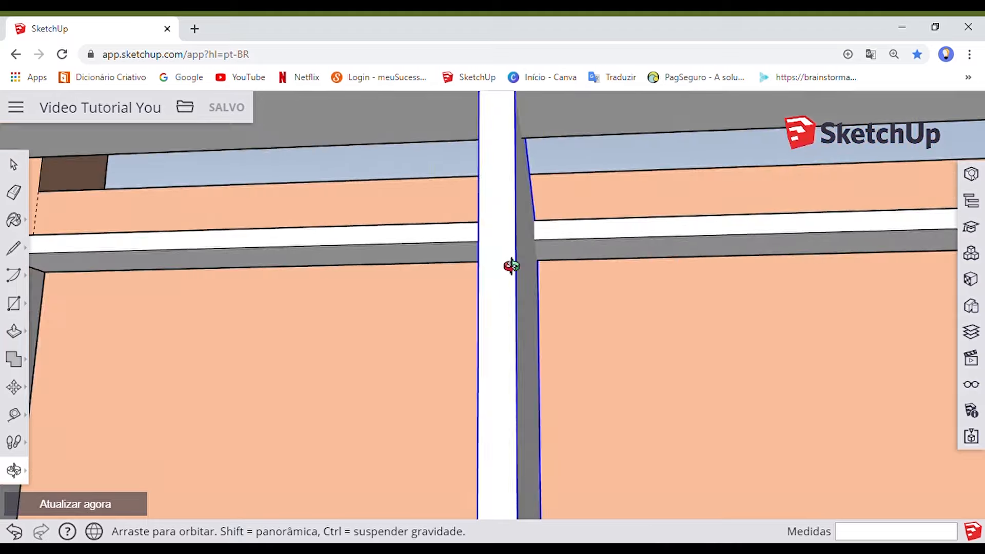
{"action": "middle_click_drag", "start_coordinate": [518, 265], "coordinate": [408, 283]}
{"action": "scroll", "coordinate": [470, 305], "scroll_direction": "up", "scroll_amount": 4}
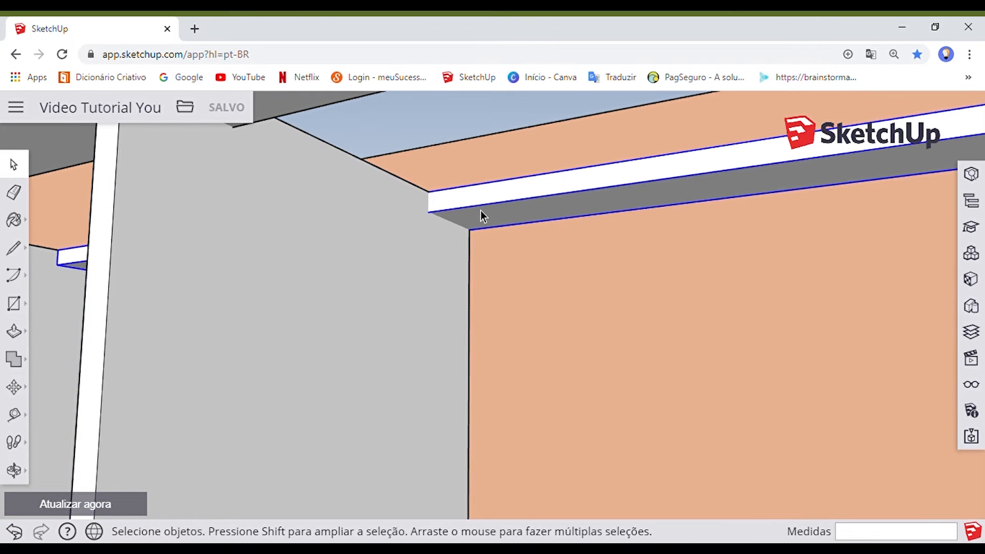
{"action": "scroll", "coordinate": [481, 214], "scroll_direction": "down", "scroll_amount": 6}
{"action": "middle_click_drag", "start_coordinate": [460, 202], "coordinate": [539, 338]}
{"action": "middle_click_drag", "start_coordinate": [636, 215], "coordinate": [473, 312]}
{"action": "scroll", "coordinate": [556, 290], "scroll_direction": "up", "scroll_amount": 8}
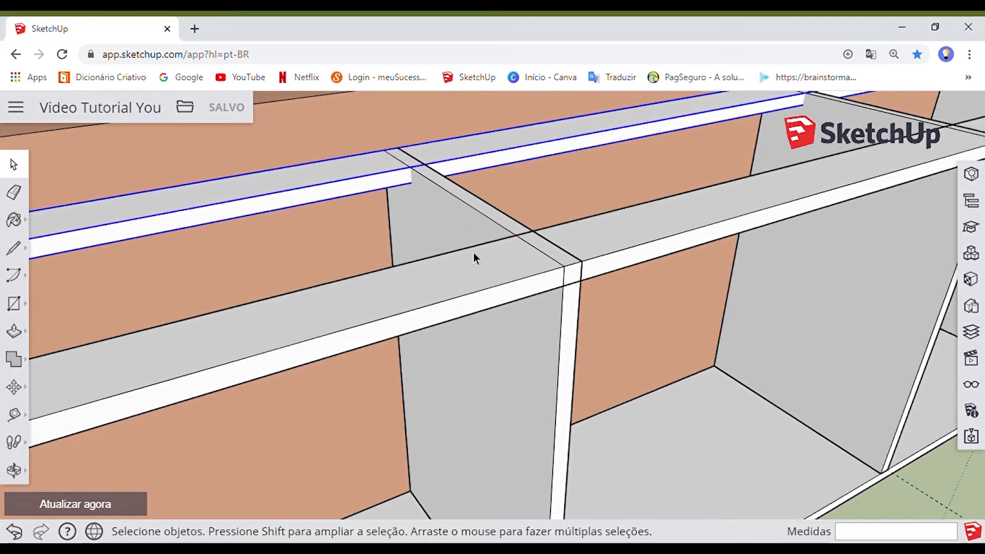
Open the left divider group and lower its top face to the underside of the rails
{"action": "double_click", "coordinate": [463, 212]}
{"action": "middle_click_drag", "start_coordinate": [725, 200], "coordinate": [420, 233]}
{"action": "key", "text": "p"}
{"action": "scroll", "coordinate": [437, 195], "scroll_direction": "up", "scroll_amount": 5}
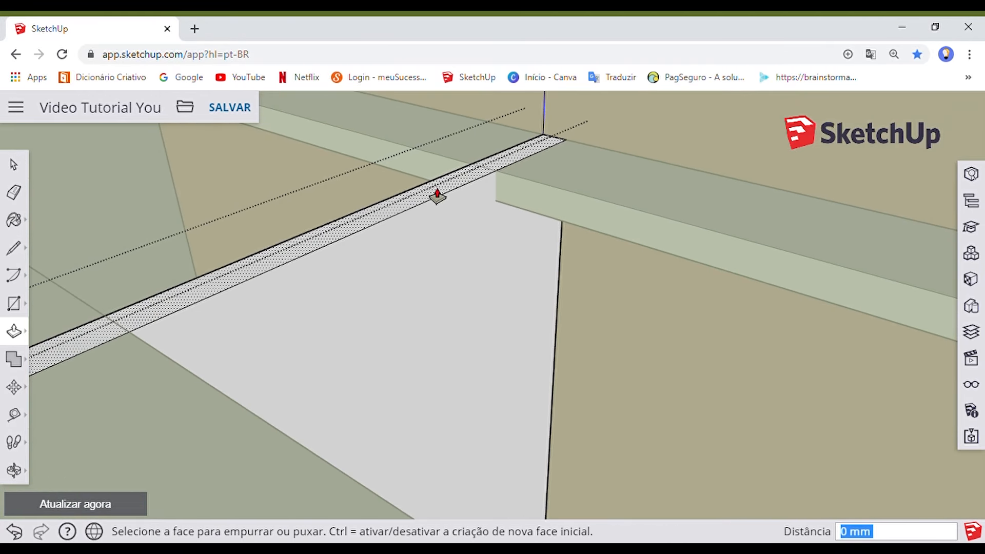
{"action": "left_click", "coordinate": [513, 205]}
{"action": "scroll", "coordinate": [513, 206], "scroll_direction": "down", "scroll_amount": 7}
{"action": "key", "text": "space"}
{"action": "middle_click_drag", "start_coordinate": [470, 291], "coordinate": [715, 293]}
{"action": "scroll", "coordinate": [488, 165], "scroll_direction": "up", "scroll_amount": 4}
{"action": "scroll", "coordinate": [703, 294], "scroll_direction": "down", "scroll_amount": 4}
{"action": "left_click", "coordinate": [519, 154]}
{"action": "middle_click_drag", "start_coordinate": [728, 328], "coordinate": [669, 308], "text": "shift"}
{"action": "scroll", "coordinate": [589, 398], "scroll_direction": "down", "scroll_amount": 6}
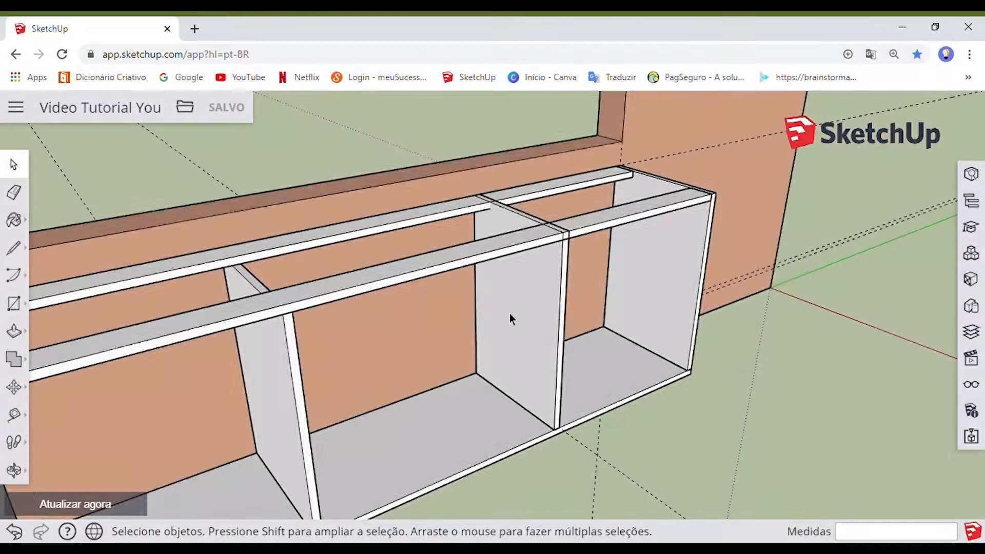
Place vertical guides on the right divider at the rails' inner edges and a guide 25 mm below its top edge
{"action": "scroll", "coordinate": [510, 318], "scroll_direction": "up", "scroll_amount": 4}
{"action": "middle_click_drag", "start_coordinate": [508, 286], "coordinate": [471, 294]}
{"action": "scroll", "coordinate": [549, 204], "scroll_direction": "up", "scroll_amount": 3}
{"action": "key", "text": "t"}
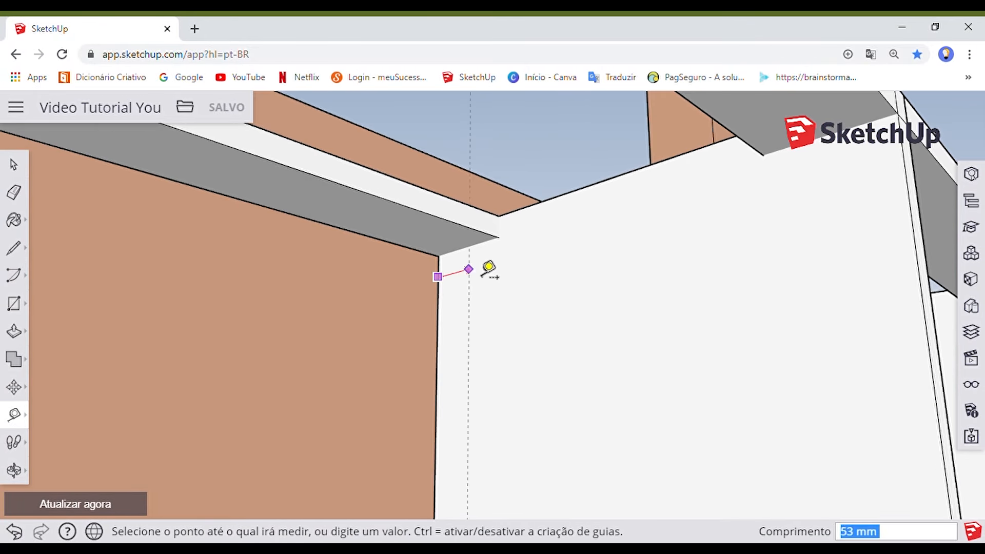
{"action": "middle_click_drag", "start_coordinate": [506, 259], "coordinate": [693, 270]}
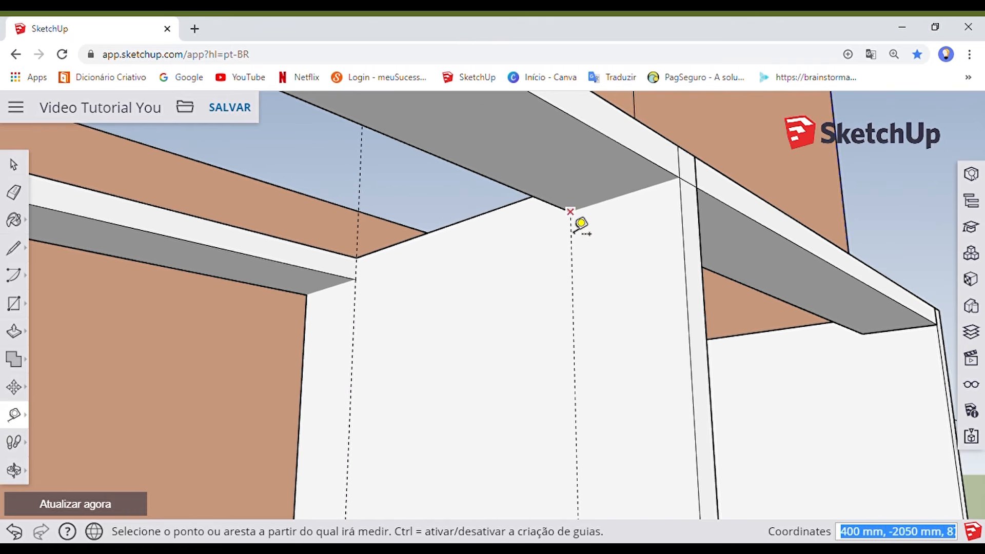
{"action": "scroll", "coordinate": [384, 264], "scroll_direction": "up", "scroll_amount": 4}
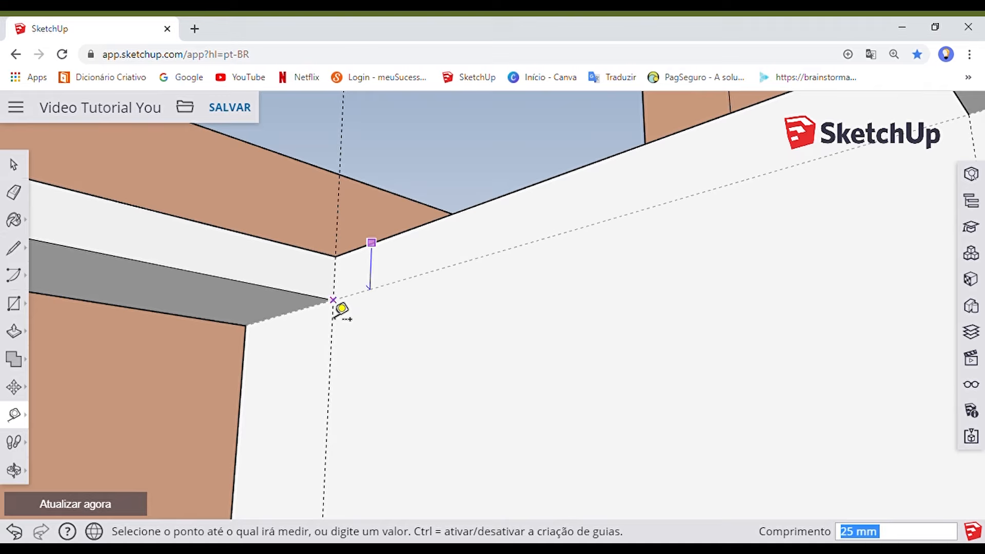
{"action": "scroll", "coordinate": [348, 311], "scroll_direction": "down", "scroll_amount": 5}
{"action": "middle_click_drag", "start_coordinate": [376, 301], "coordinate": [523, 424]}
{"action": "scroll", "coordinate": [477, 366], "scroll_direction": "down", "scroll_amount": 5}
{"action": "scroll", "coordinate": [502, 386], "scroll_direction": "up", "scroll_amount": 5}
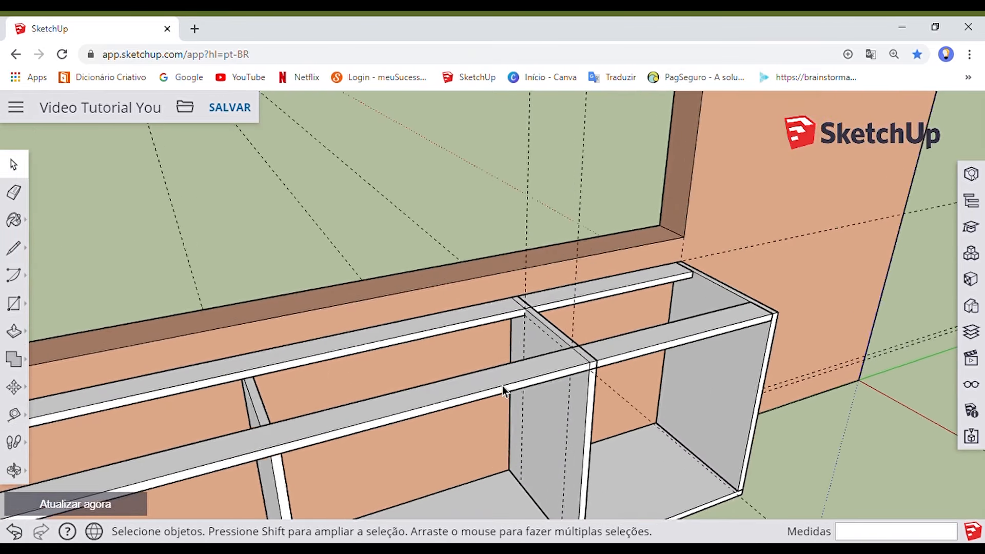
Hide the front and back rails and open the right divider group for editing
{"action": "middle_click_drag", "start_coordinate": [543, 367], "coordinate": [504, 277]}
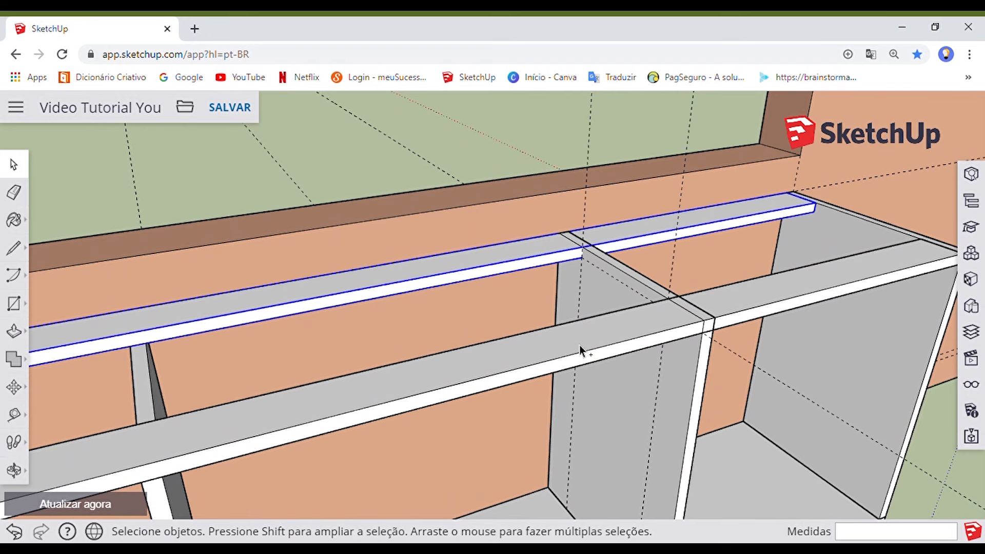
{"action": "right_click", "coordinate": [638, 346]}
{"action": "left_click", "coordinate": [685, 274]}
{"action": "middle_click_drag", "start_coordinate": [685, 275], "coordinate": [644, 326]}
{"action": "scroll", "coordinate": [614, 322], "scroll_direction": "up", "scroll_amount": 8}
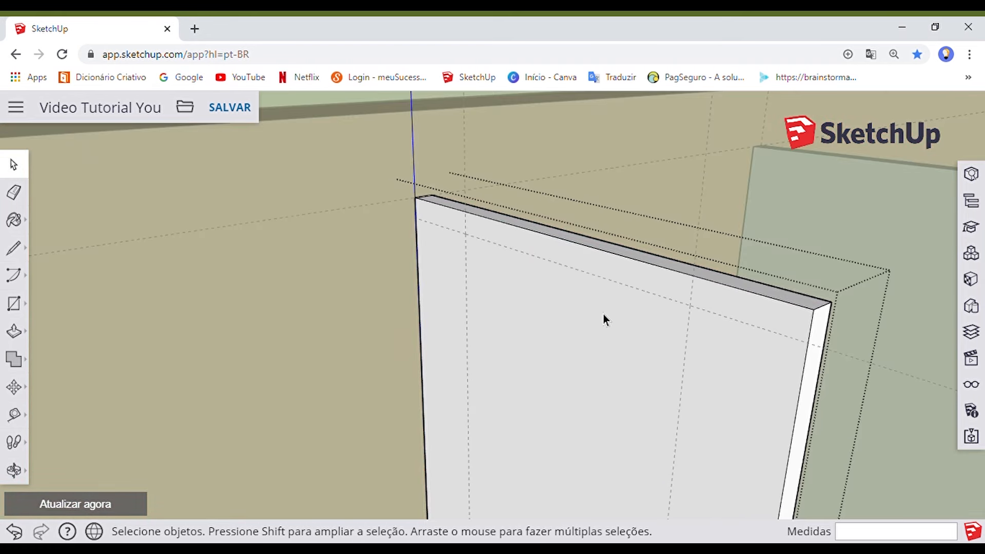
Draw rectangles on the guides at the divider's two upper corners and push them through 25 mm to cut notches
{"action": "key", "text": "r"}
{"action": "scroll", "coordinate": [511, 281], "scroll_direction": "up", "scroll_amount": 3}
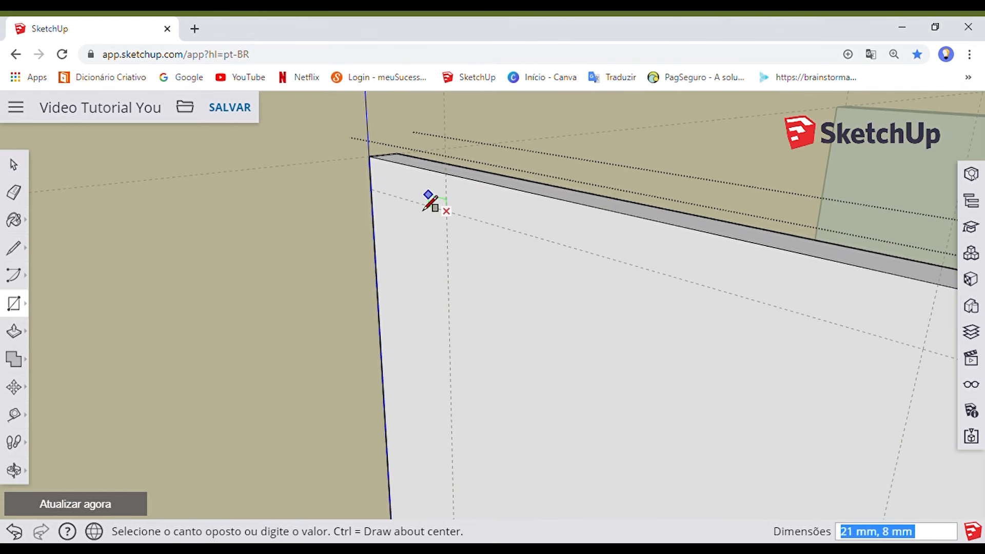
{"action": "scroll", "coordinate": [666, 271], "scroll_direction": "down", "scroll_amount": 3}
{"action": "middle_click_drag", "start_coordinate": [666, 270], "coordinate": [486, 270]}
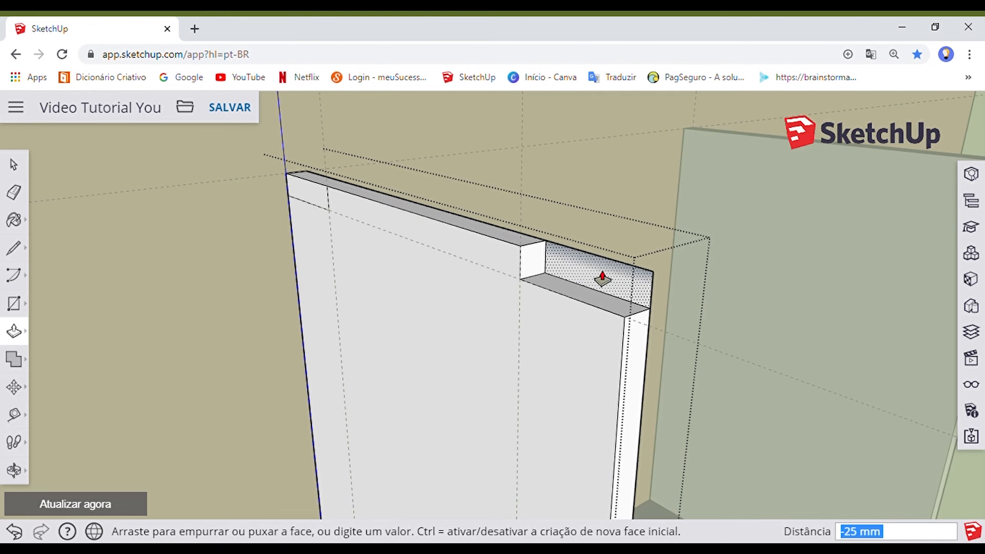
{"action": "scroll", "coordinate": [603, 275], "scroll_direction": "up", "scroll_amount": 3}
{"action": "middle_click_drag", "start_coordinate": [476, 281], "coordinate": [565, 268]}
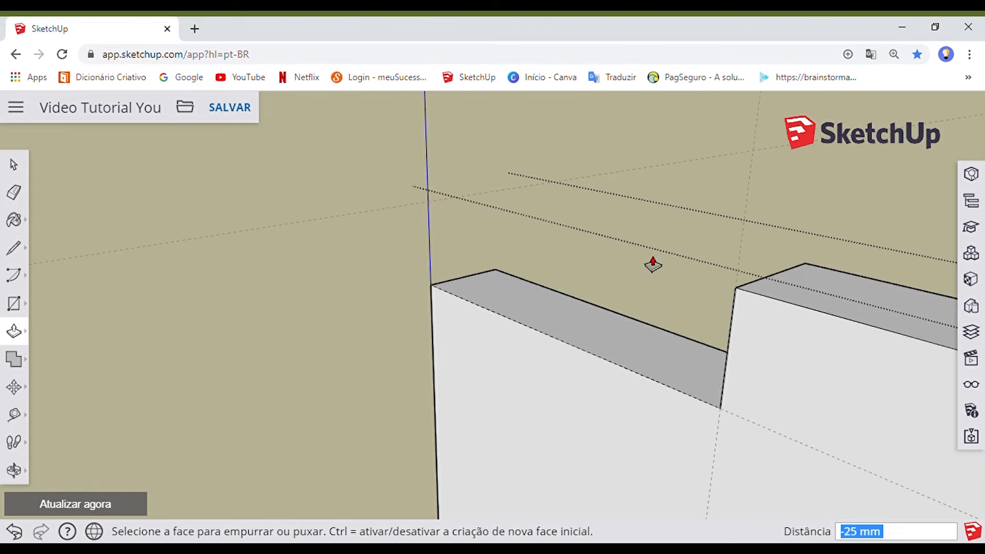
Close the divider group and unhide the front and back rails
{"action": "scroll", "coordinate": [682, 279], "scroll_direction": "down", "scroll_amount": 8}
{"action": "middle_click_drag", "start_coordinate": [884, 376], "coordinate": [426, 308], "text": "shift"}
{"action": "key", "text": "space"}
{"action": "left_click", "coordinate": [572, 331]}
{"action": "scroll", "coordinate": [520, 238], "scroll_direction": "up", "scroll_amount": 3}
{"action": "middle_click_drag", "start_coordinate": [518, 238], "coordinate": [839, 278]}
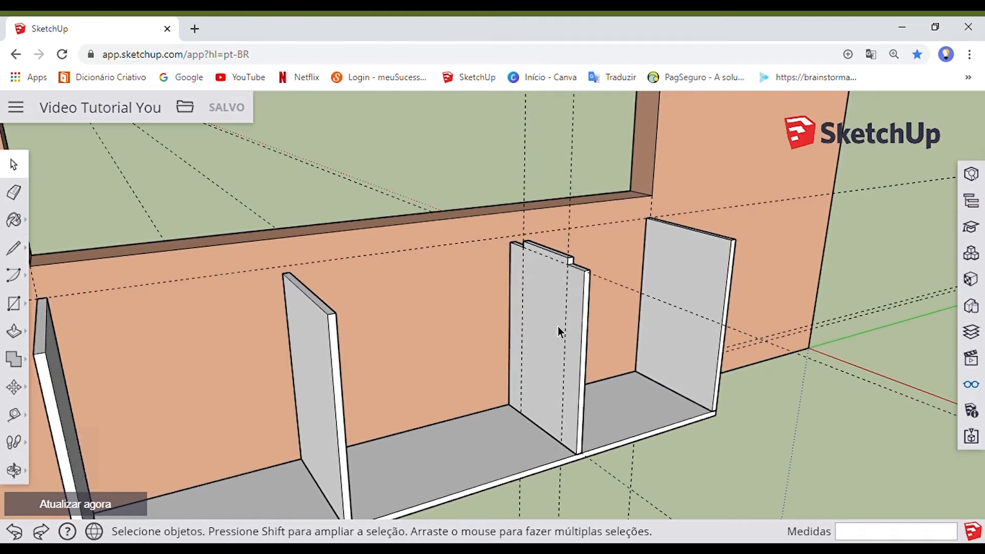
{"action": "middle_click_drag", "start_coordinate": [558, 327], "coordinate": [423, 312]}
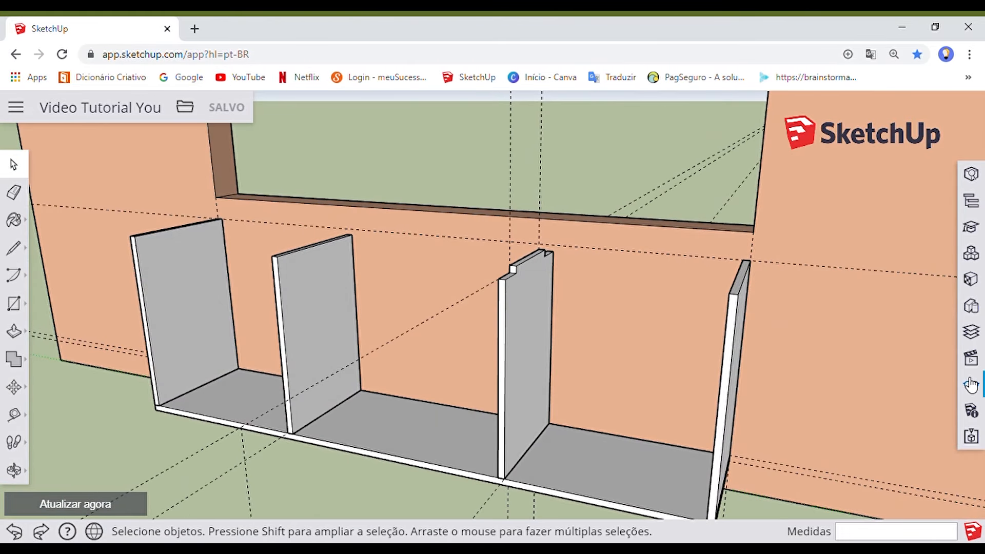
{"action": "left_click", "coordinate": [971, 385]}
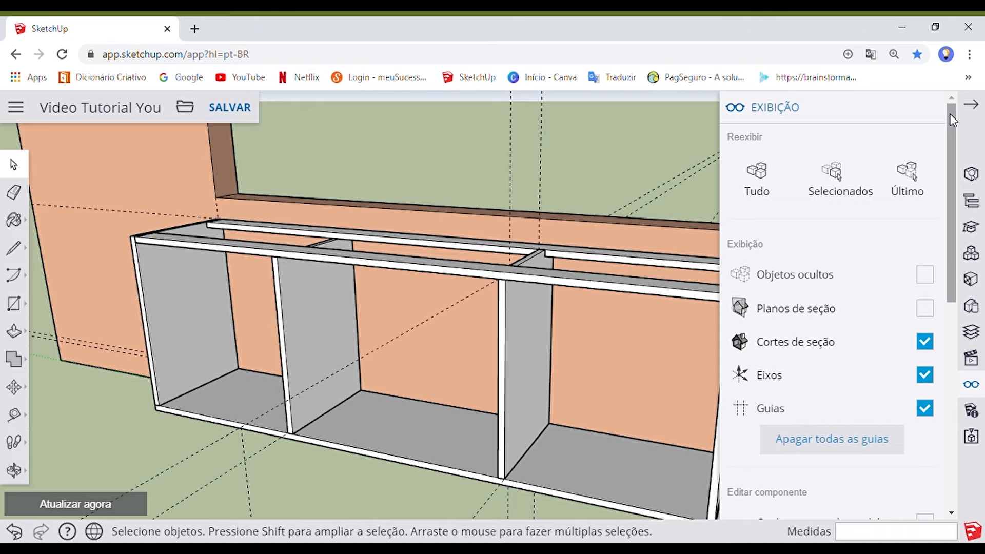
{"action": "left_click", "coordinate": [971, 104]}
Examine how the rails sit in the right divider's notches, from below, from above and from a distance
{"action": "scroll", "coordinate": [525, 313], "scroll_direction": "up", "scroll_amount": 3}
{"action": "middle_click_drag", "start_coordinate": [513, 290], "coordinate": [532, 281]}
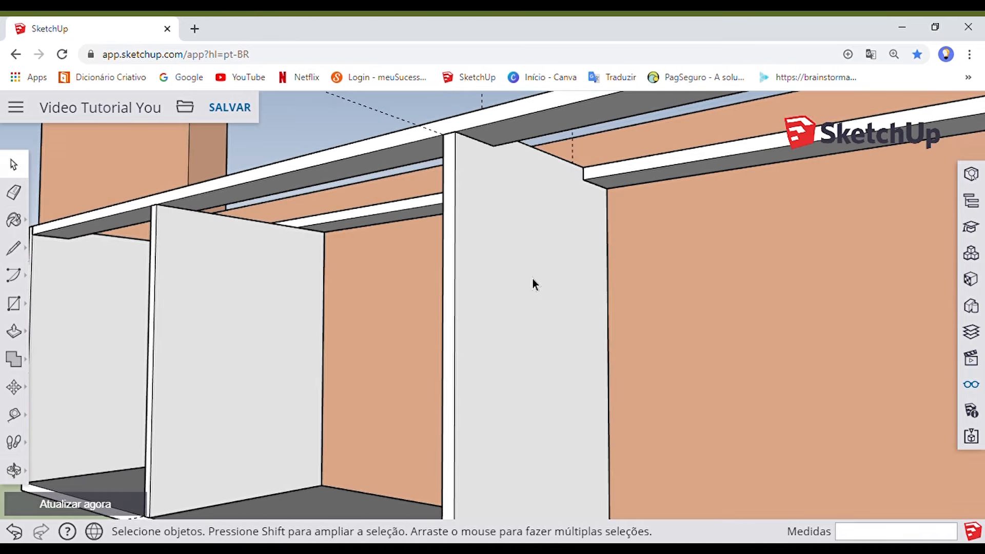
{"action": "scroll", "coordinate": [490, 223], "scroll_direction": "down", "scroll_amount": 5}
{"action": "middle_click_drag", "start_coordinate": [491, 222], "coordinate": [541, 411]}
{"action": "scroll", "coordinate": [510, 325], "scroll_direction": "up", "scroll_amount": 3}
{"action": "middle_click_drag", "start_coordinate": [510, 325], "coordinate": [660, 361]}
{"action": "scroll", "coordinate": [660, 361], "scroll_direction": "down", "scroll_amount": 6}
{"action": "middle_click_drag", "start_coordinate": [655, 400], "coordinate": [682, 337]}
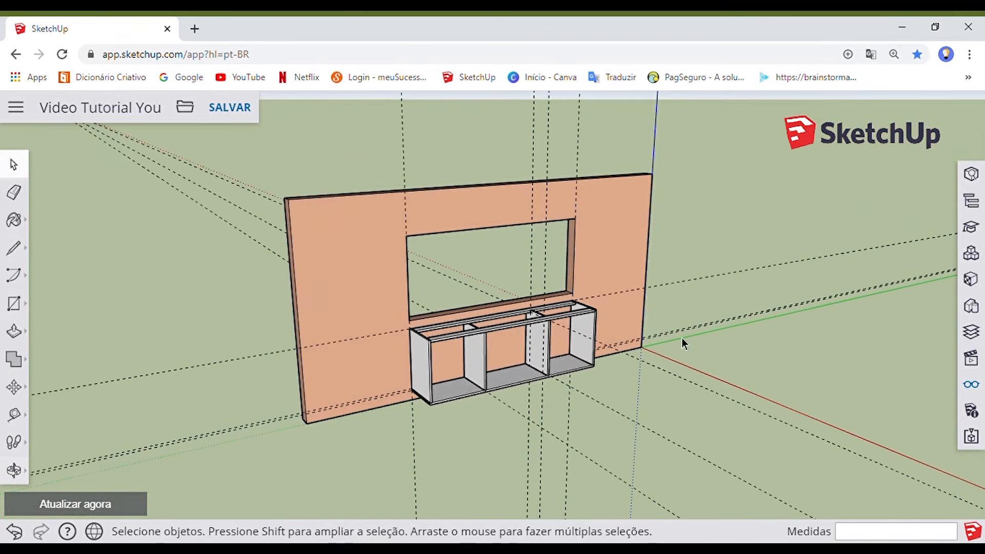
Unhide the floor and the white wall with its window and door openings
{"action": "left_click", "coordinate": [977, 386]}
{"action": "left_click", "coordinate": [770, 201]}
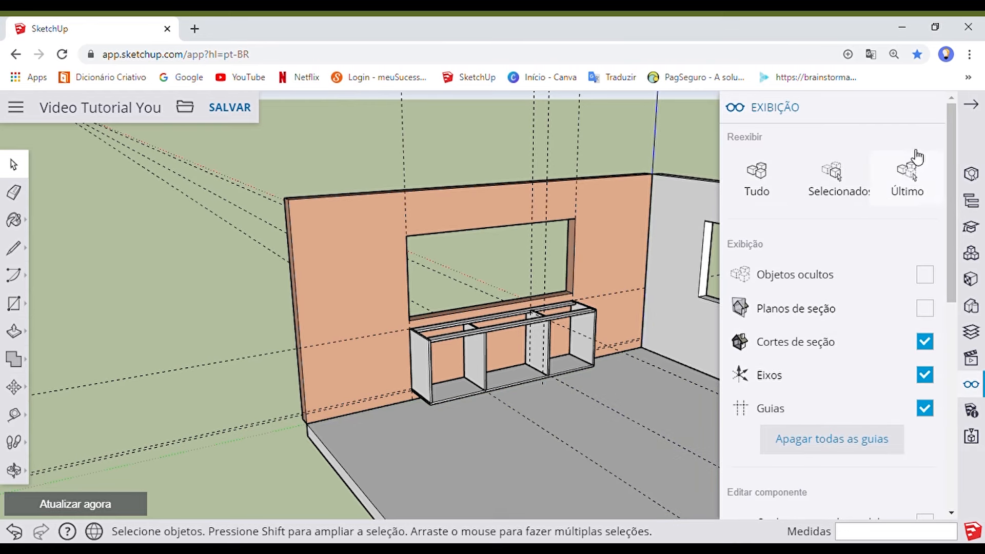
{"action": "left_click", "coordinate": [975, 107]}
Erase all the construction guides and hide the floor and the white wall
{"action": "scroll", "coordinate": [777, 310], "scroll_direction": "down", "scroll_amount": 5}
{"action": "middle_click_drag", "start_coordinate": [845, 356], "coordinate": [564, 346]}
{"action": "middle_click_drag", "start_coordinate": [492, 360], "coordinate": [567, 343]}
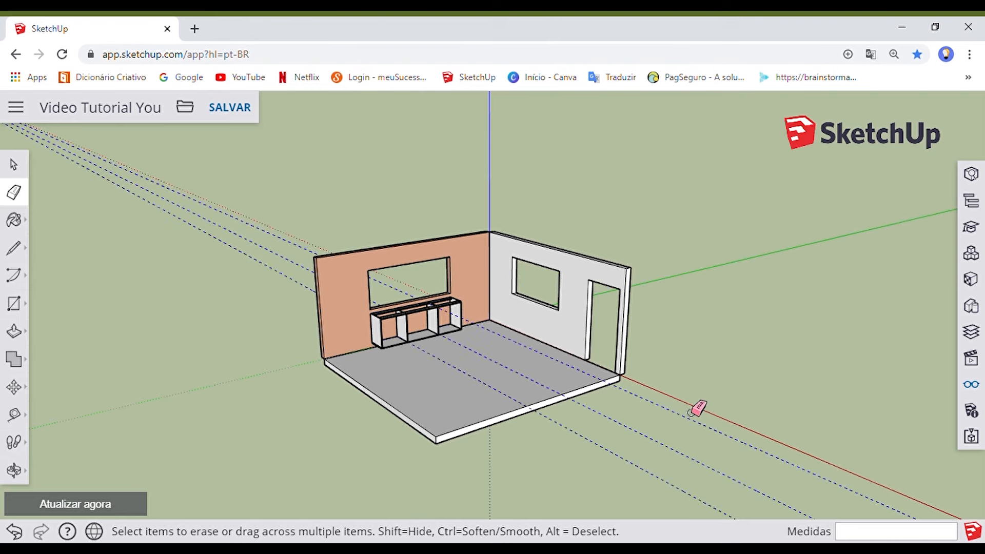
{"action": "middle_click_drag", "start_coordinate": [466, 338], "coordinate": [528, 379]}
{"action": "scroll", "coordinate": [453, 347], "scroll_direction": "up", "scroll_amount": 5}
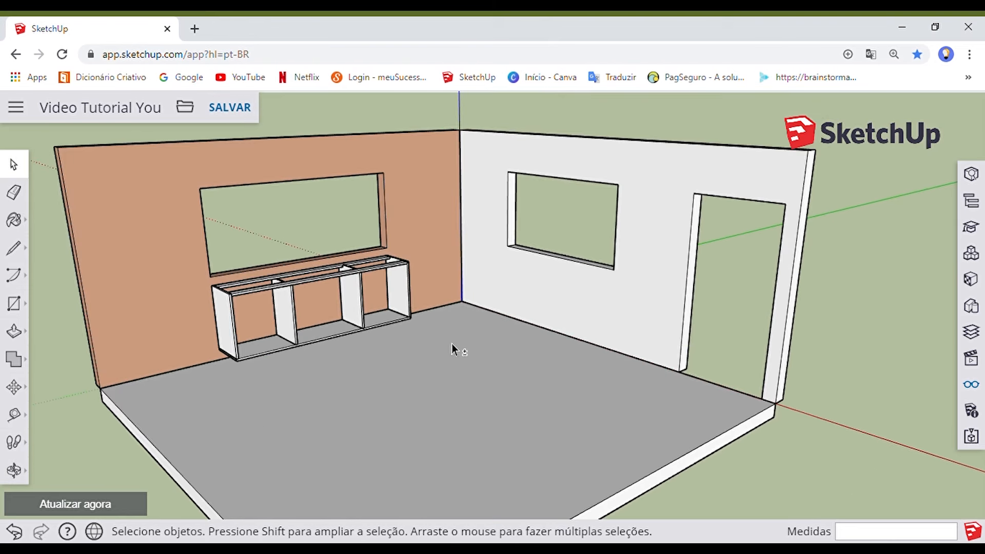
{"action": "middle_click_drag", "start_coordinate": [453, 347], "coordinate": [488, 355]}
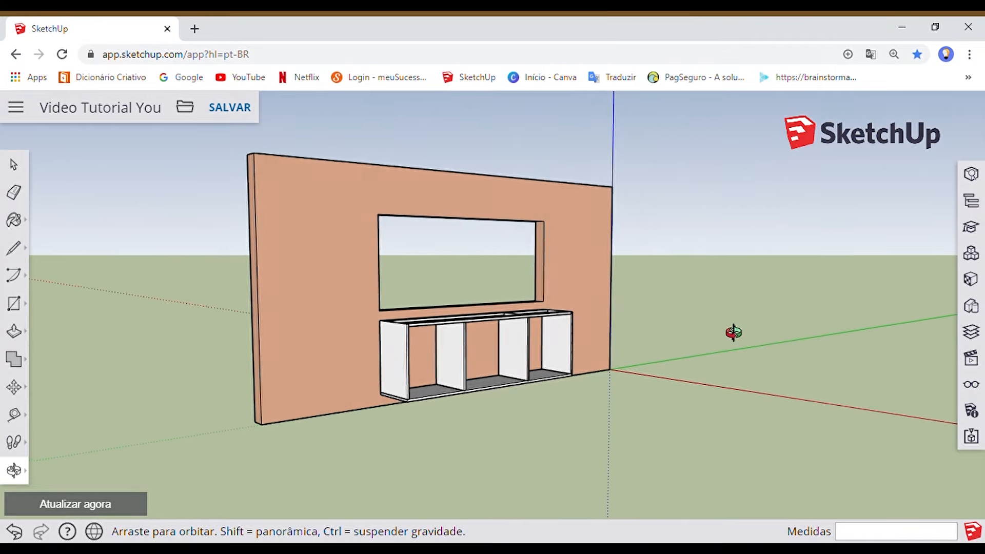
{"action": "middle_click_drag", "start_coordinate": [739, 328], "coordinate": [696, 350]}
Place guides 5 mm from the inner edges of the top rail, left side panel and bottom panel on the cabinet front
{"action": "scroll", "coordinate": [406, 352], "scroll_direction": "up", "scroll_amount": 8}
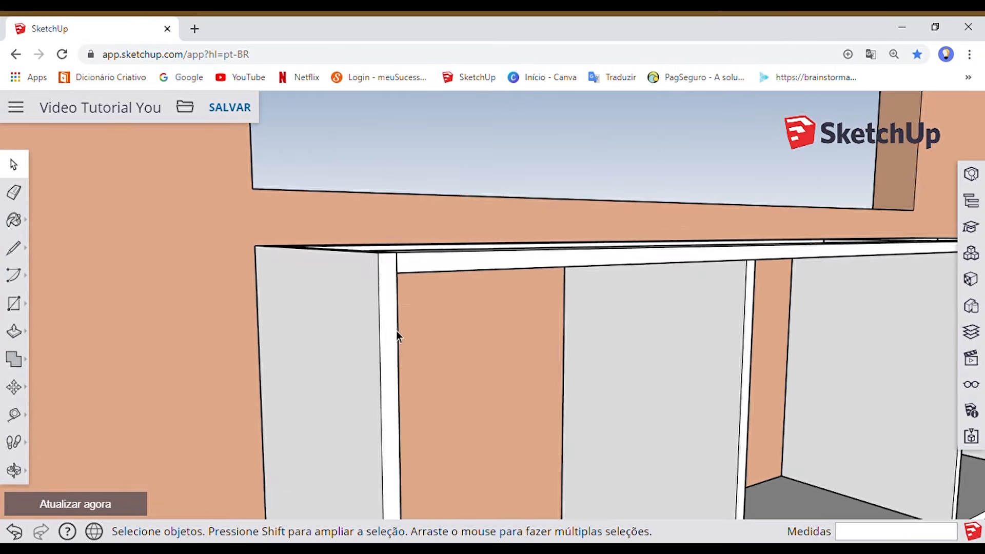
{"action": "key", "text": "t"}
{"action": "middle_click_drag", "start_coordinate": [433, 298], "coordinate": [362, 277]}
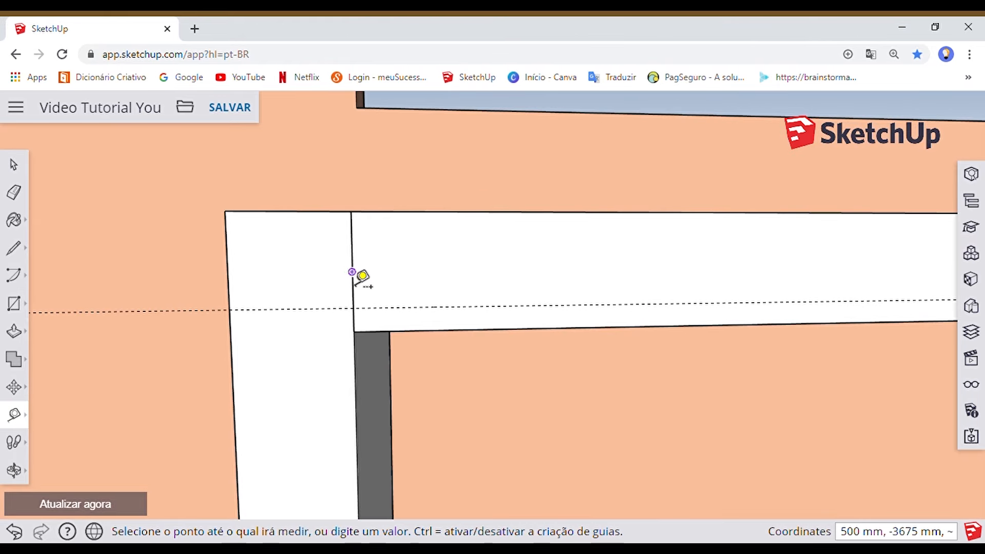
{"action": "scroll", "coordinate": [324, 308], "scroll_direction": "down", "scroll_amount": 5}
{"action": "left_click", "coordinate": [288, 238]}
{"action": "scroll", "coordinate": [302, 244], "scroll_direction": "up", "scroll_amount": 5}
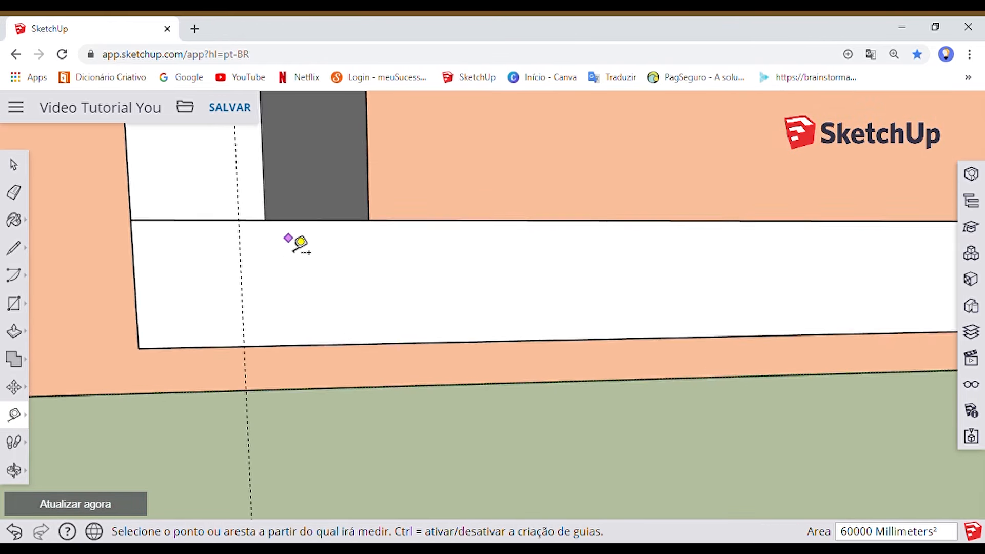
{"action": "left_click", "coordinate": [296, 278]}
Place a vertical guide 5 mm from the inner edge of the right side panel on the cabinet front
{"action": "scroll", "coordinate": [363, 277], "scroll_direction": "down", "scroll_amount": 8}
{"action": "middle_click_drag", "start_coordinate": [483, 323], "coordinate": [506, 185]}
{"action": "scroll", "coordinate": [491, 170], "scroll_direction": "up", "scroll_amount": 3}
{"action": "scroll", "coordinate": [460, 206], "scroll_direction": "up", "scroll_amount": 8}
{"action": "left_click", "coordinate": [437, 178]}
{"action": "type", "text": "5"}
{"action": "key", "text": "Return"}
{"action": "scroll", "coordinate": [501, 198], "scroll_direction": "down", "scroll_amount": 8}
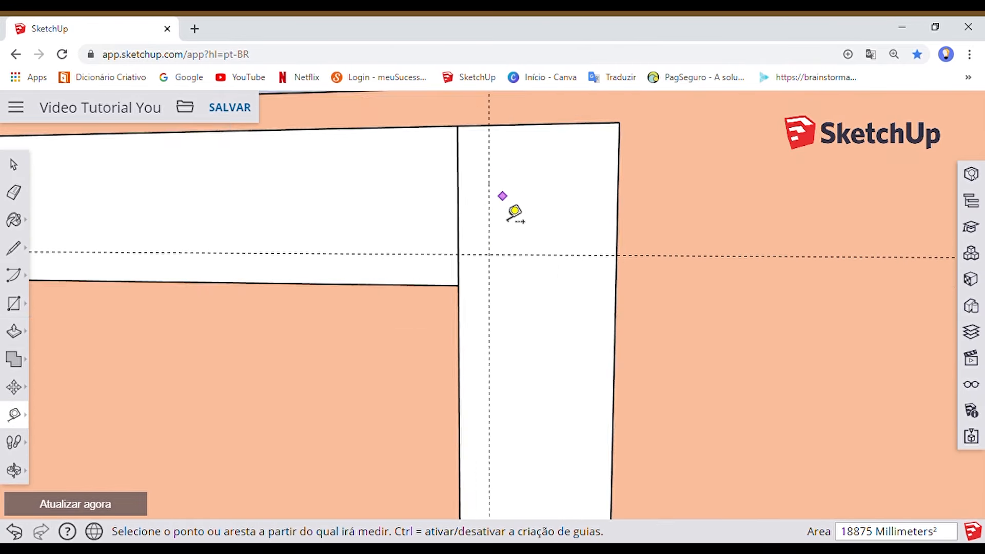
Place vertical guides 5 mm inside both edges of each divider's front face
{"action": "middle_click_drag", "start_coordinate": [455, 218], "coordinate": [647, 215]}
{"action": "middle_click_drag", "start_coordinate": [506, 254], "coordinate": [580, 261], "text": "shift"}
{"action": "scroll", "coordinate": [584, 261], "scroll_direction": "up", "scroll_amount": 3}
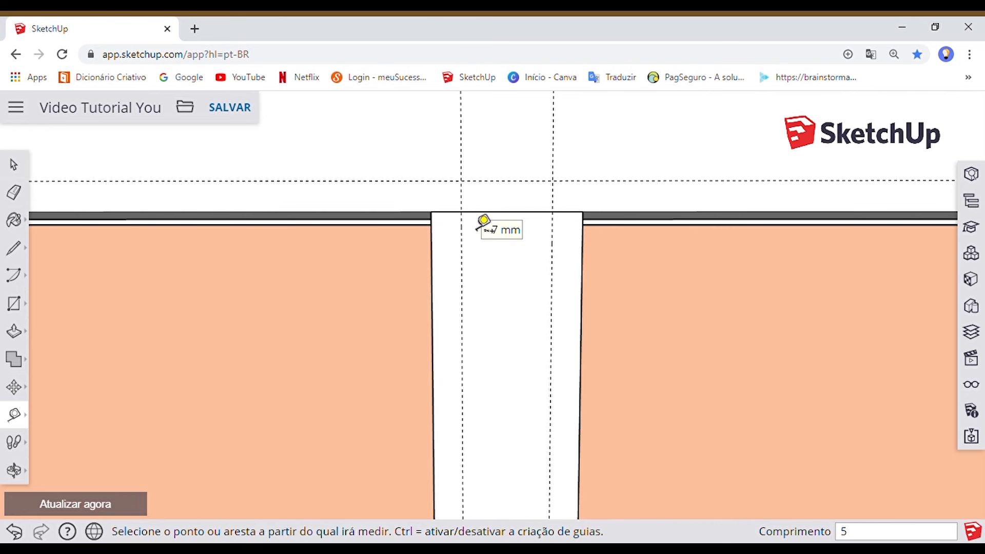
{"action": "scroll", "coordinate": [477, 226], "scroll_direction": "down", "scroll_amount": 6}
{"action": "middle_click_drag", "start_coordinate": [433, 211], "coordinate": [687, 213], "text": "shift"}
{"action": "scroll", "coordinate": [474, 213], "scroll_direction": "up", "scroll_amount": 6}
{"action": "middle_click_drag", "start_coordinate": [478, 224], "coordinate": [534, 280], "text": "shift"}
{"action": "scroll", "coordinate": [565, 277], "scroll_direction": "up", "scroll_amount": 2}
{"action": "left_click", "coordinate": [559, 247]}
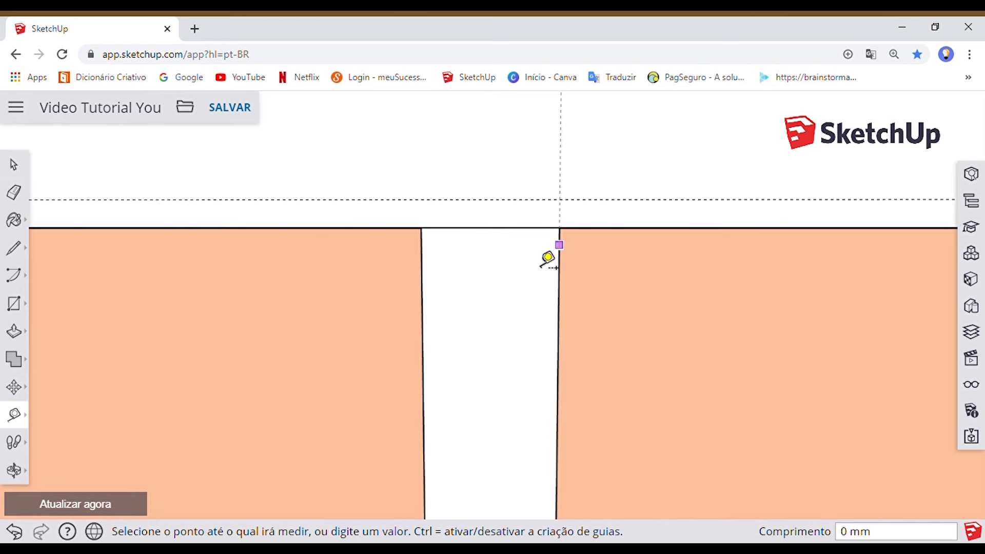
{"action": "type", "text": "5"}
{"action": "key", "text": "Return"}
{"action": "scroll", "coordinate": [511, 256], "scroll_direction": "down", "scroll_amount": 10}
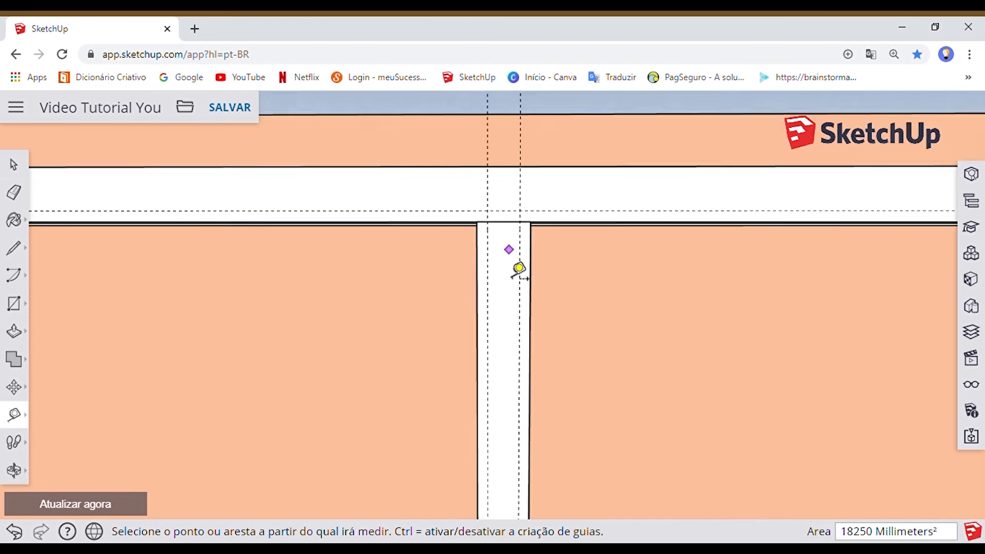
Place a closely spaced pair of horizontal guides above the bottom panel guide to mark the lowest row of fronts
{"action": "middle_click_drag", "start_coordinate": [477, 329], "coordinate": [595, 262]}
{"action": "scroll", "coordinate": [505, 391], "scroll_direction": "up", "scroll_amount": 3}
{"action": "scroll", "coordinate": [510, 383], "scroll_direction": "up", "scroll_amount": 6}
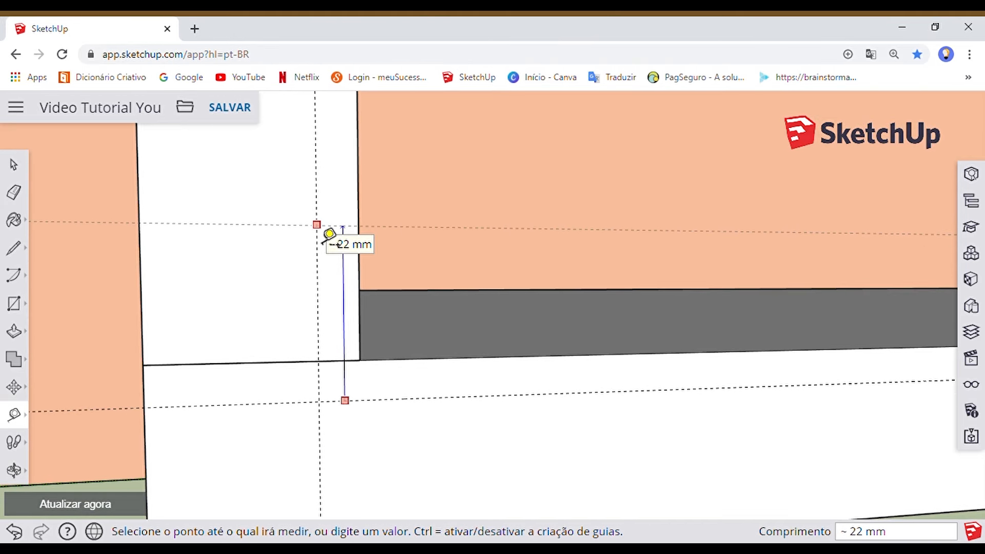
{"action": "scroll", "coordinate": [328, 236], "scroll_direction": "down", "scroll_amount": 6}
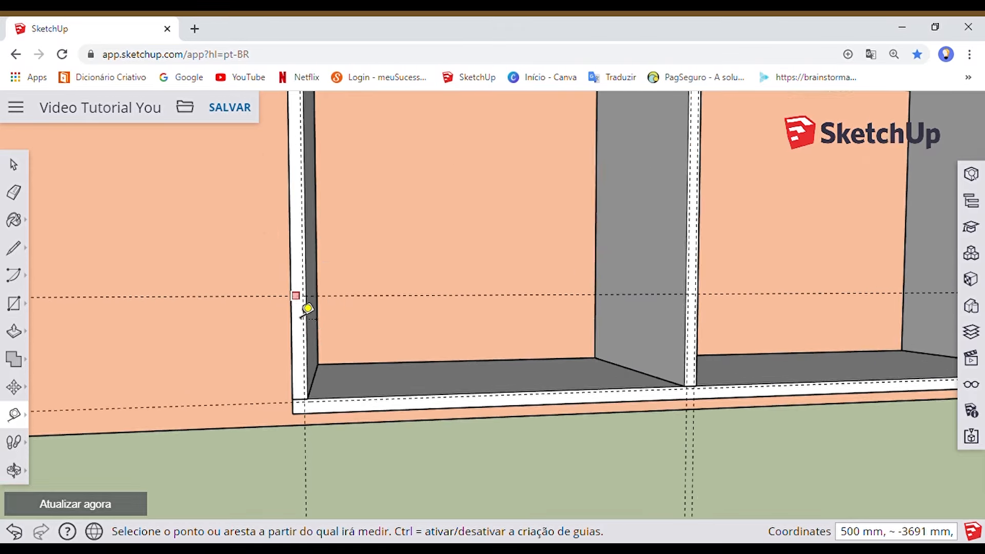
{"action": "scroll", "coordinate": [308, 319], "scroll_direction": "up", "scroll_amount": 6}
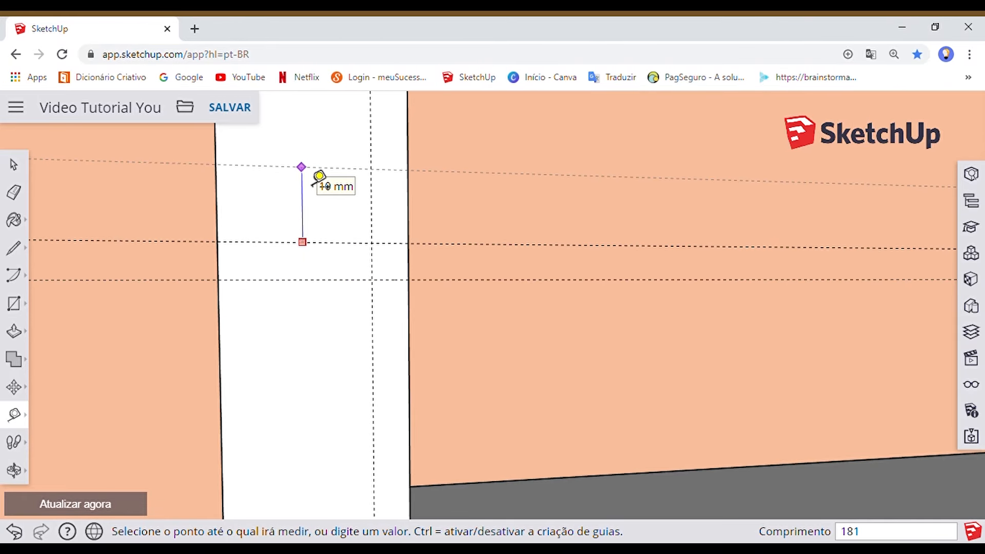
Add two more pairs of horizontal guides up the cabinet front, spacing the rows 181.5 mm high
{"action": "scroll", "coordinate": [347, 190], "scroll_direction": "down", "scroll_amount": 5}
{"action": "middle_click_drag", "start_coordinate": [347, 189], "coordinate": [343, 352]}
{"action": "scroll", "coordinate": [323, 292], "scroll_direction": "up", "scroll_amount": 5}
{"action": "left_click", "coordinate": [315, 274]}
{"action": "type", "text": "181."}
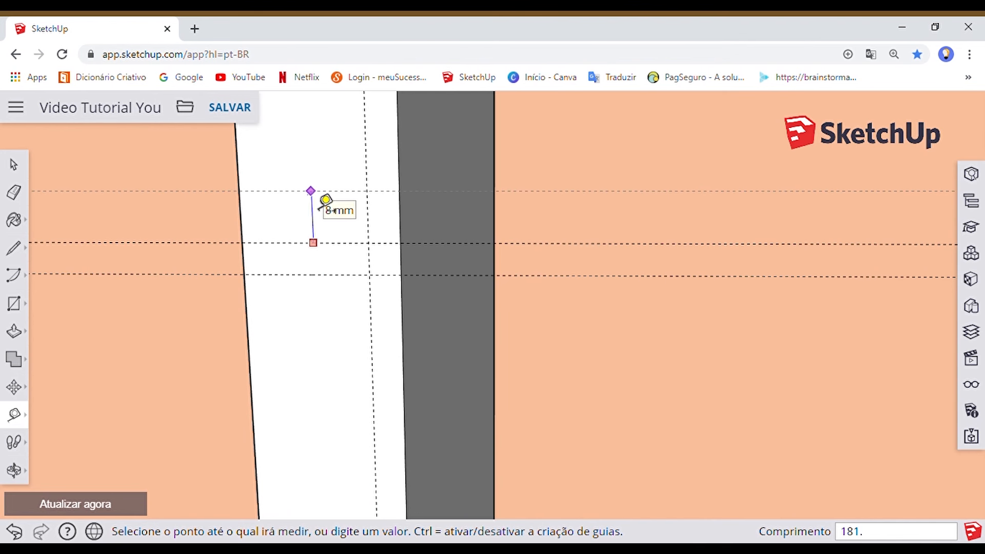
{"action": "type", "text": "5"}
{"action": "key", "text": "Return"}
{"action": "scroll", "coordinate": [314, 196], "scroll_direction": "down", "scroll_amount": 5}
{"action": "middle_click_drag", "start_coordinate": [315, 197], "coordinate": [322, 332]}
{"action": "scroll", "coordinate": [323, 328], "scroll_direction": "up", "scroll_amount": 6}
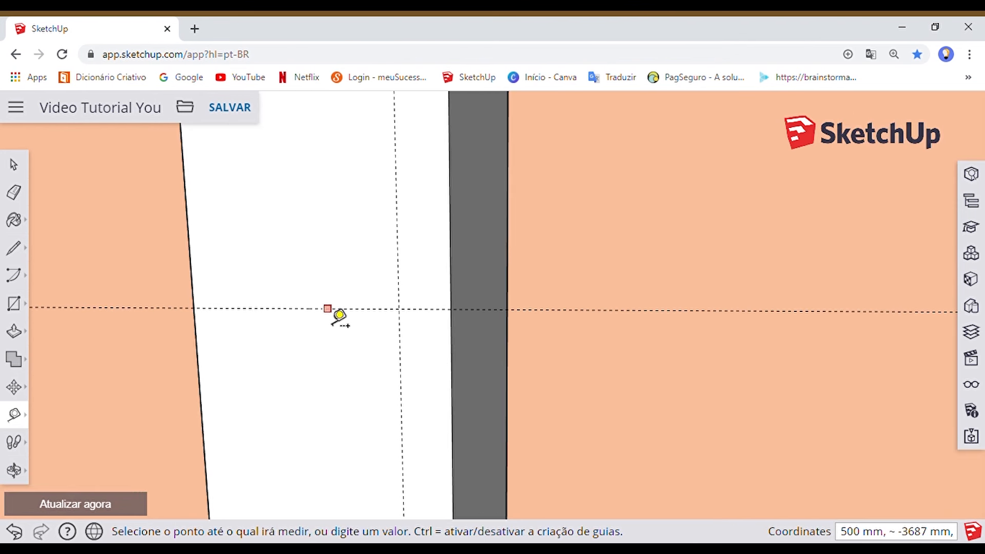
{"action": "scroll", "coordinate": [354, 269], "scroll_direction": "down", "scroll_amount": 4}
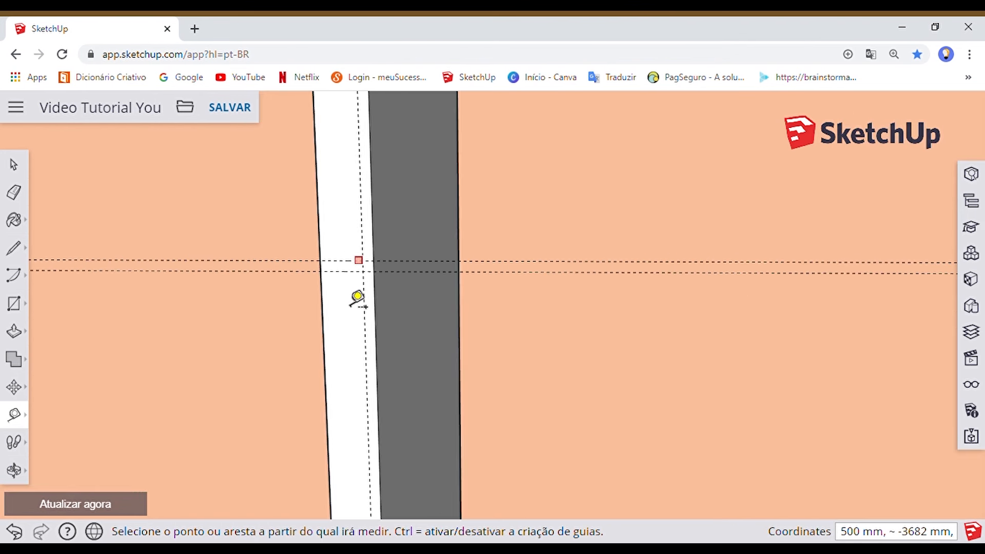
{"action": "scroll", "coordinate": [358, 297], "scroll_direction": "down", "scroll_amount": 4}
Place a pair of vertical guides down the middle of the cabinet's centre bay
{"action": "middle_click_drag", "start_coordinate": [438, 314], "coordinate": [549, 286]}
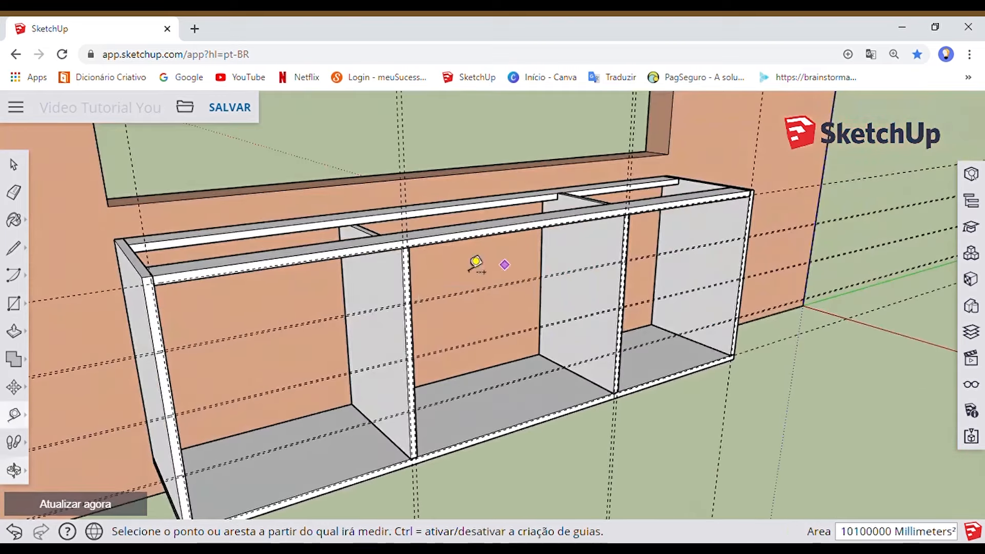
{"action": "scroll", "coordinate": [377, 261], "scroll_direction": "up", "scroll_amount": 5}
{"action": "left_click", "coordinate": [377, 261]}
{"action": "scroll", "coordinate": [528, 222], "scroll_direction": "down", "scroll_amount": 3}
{"action": "left_click", "coordinate": [517, 255]}
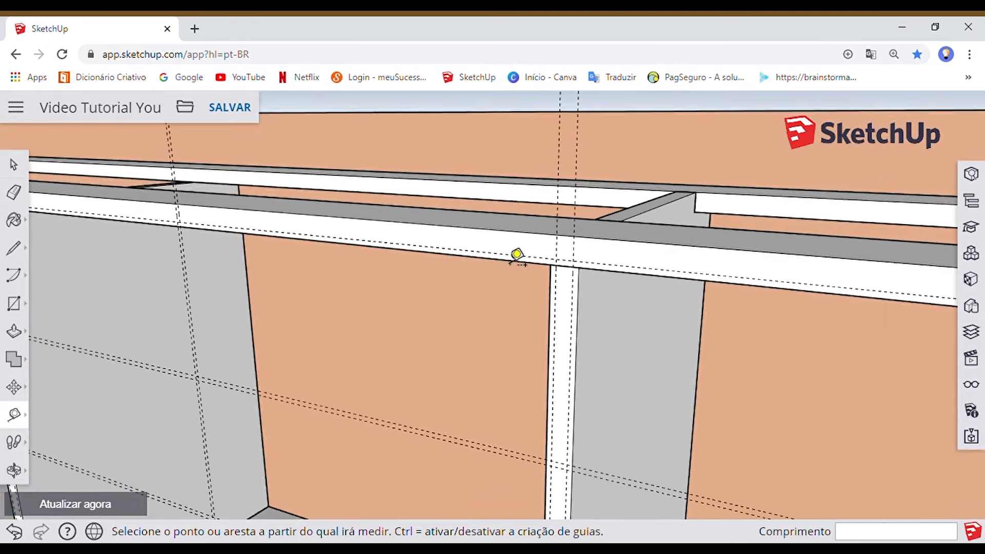
{"action": "scroll", "coordinate": [491, 278], "scroll_direction": "down", "scroll_amount": 4}
{"action": "scroll", "coordinate": [389, 387], "scroll_direction": "down", "scroll_amount": 4}
{"action": "scroll", "coordinate": [697, 372], "scroll_direction": "up", "scroll_amount": 2}
{"action": "middle_click_drag", "start_coordinate": [697, 371], "coordinate": [598, 363]}
{"action": "key", "text": "space"}
Draw a rectangle between the guides over the bottom row of the left bay, from the side panel to the divider
{"action": "scroll", "coordinate": [564, 364], "scroll_direction": "up", "scroll_amount": 8}
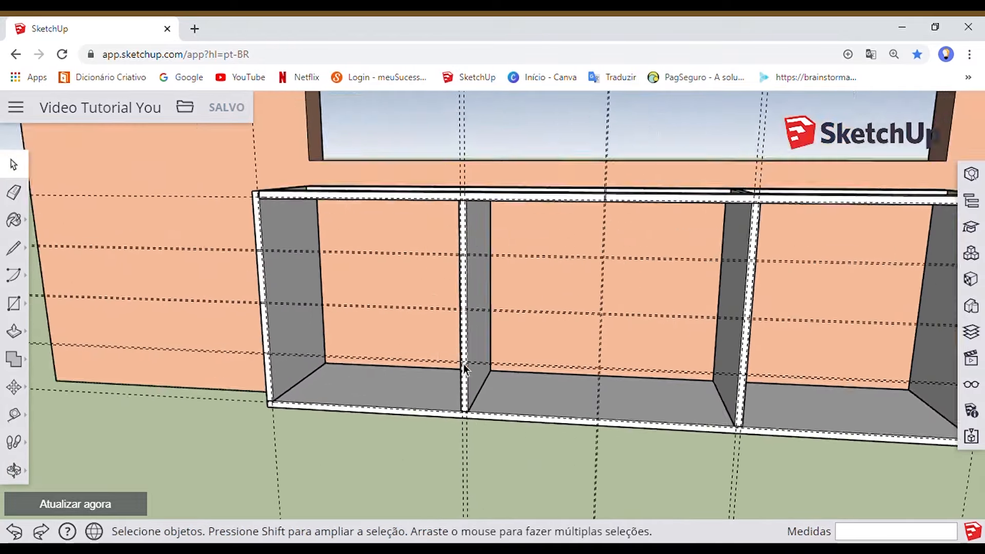
{"action": "scroll", "coordinate": [645, 359], "scroll_direction": "up", "scroll_amount": 5}
{"action": "key", "text": "r"}
{"action": "scroll", "coordinate": [608, 288], "scroll_direction": "up", "scroll_amount": 5}
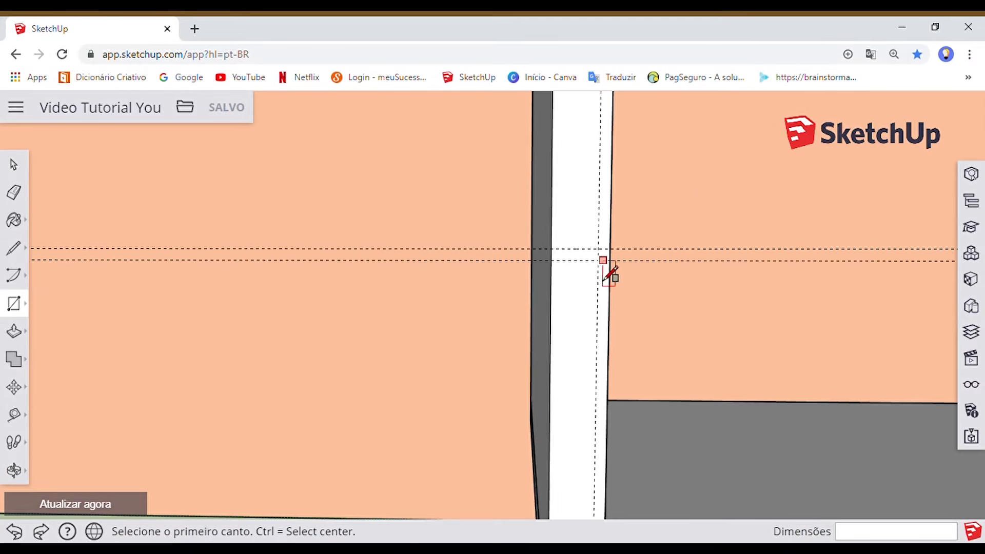
{"action": "scroll", "coordinate": [672, 328], "scroll_direction": "down", "scroll_amount": 8}
{"action": "middle_click_drag", "start_coordinate": [826, 394], "coordinate": [345, 372], "text": "shift"}
{"action": "scroll", "coordinate": [477, 380], "scroll_direction": "up", "scroll_amount": 6}
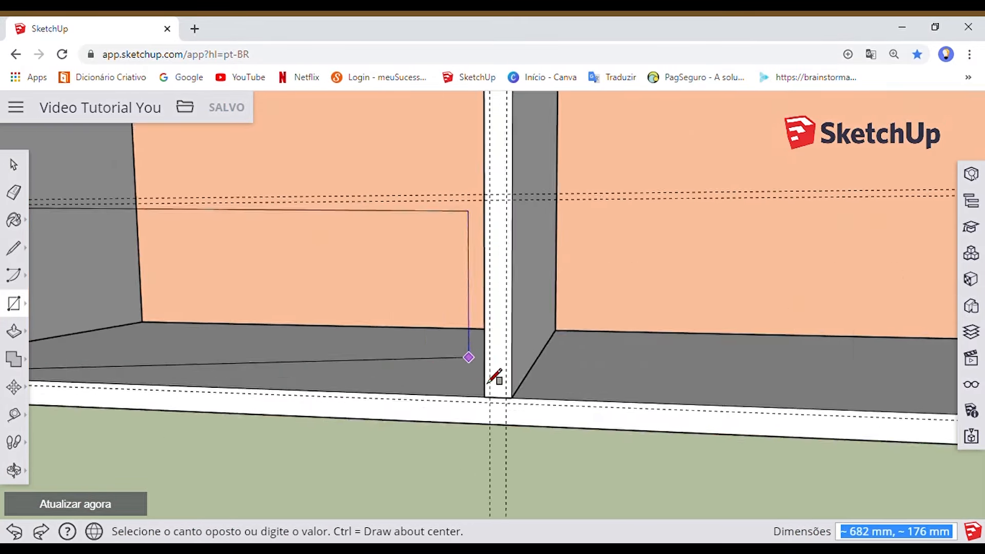
{"action": "middle_click_drag", "start_coordinate": [488, 385], "coordinate": [441, 392]}
{"action": "scroll", "coordinate": [473, 407], "scroll_direction": "up", "scroll_amount": 5}
{"action": "left_click", "coordinate": [498, 452]}
{"action": "scroll", "coordinate": [497, 365], "scroll_direction": "down", "scroll_amount": 8}
Extrude the left bay's front rectangle 18 mm and make the resulting panel a group
{"action": "middle_click_drag", "start_coordinate": [482, 248], "coordinate": [459, 345], "text": "shift"}
{"action": "scroll", "coordinate": [477, 328], "scroll_direction": "up", "scroll_amount": 5}
{"action": "key", "text": "p"}
{"action": "left_click", "coordinate": [482, 319]}
{"action": "type", "text": "18"}
{"action": "key", "text": "Return"}
{"action": "double_click", "coordinate": [327, 242]}
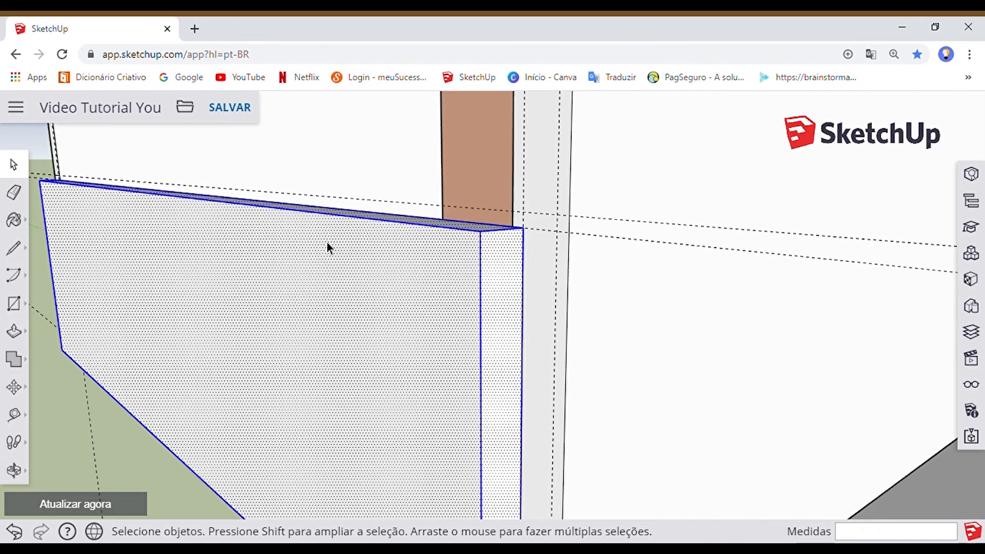
{"action": "right_click", "coordinate": [327, 242]}
{"action": "left_click", "coordinate": [398, 433]}
{"action": "middle_click_drag", "start_coordinate": [398, 433], "coordinate": [598, 246]}
Draw a rectangle over the right bay from the right side panel's guide to the right divider's guide at the bottom panel
{"action": "key", "text": "r"}
{"action": "scroll", "coordinate": [606, 183], "scroll_direction": "up", "scroll_amount": 3}
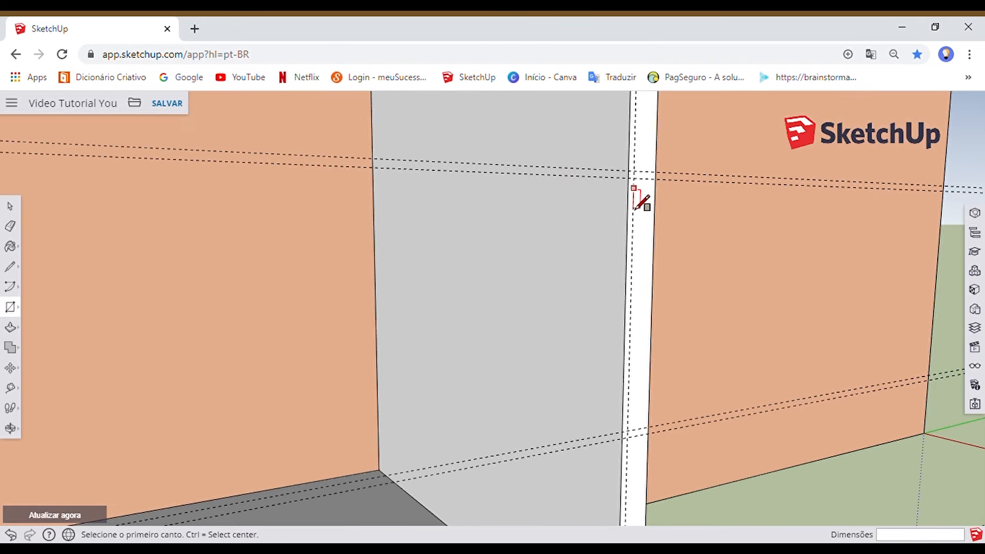
{"action": "scroll", "coordinate": [620, 243], "scroll_direction": "down", "scroll_amount": 5}
{"action": "scroll", "coordinate": [516, 319], "scroll_direction": "up", "scroll_amount": 6}
{"action": "left_click", "coordinate": [472, 312]}
{"action": "scroll", "coordinate": [472, 313], "scroll_direction": "down", "scroll_amount": 4}
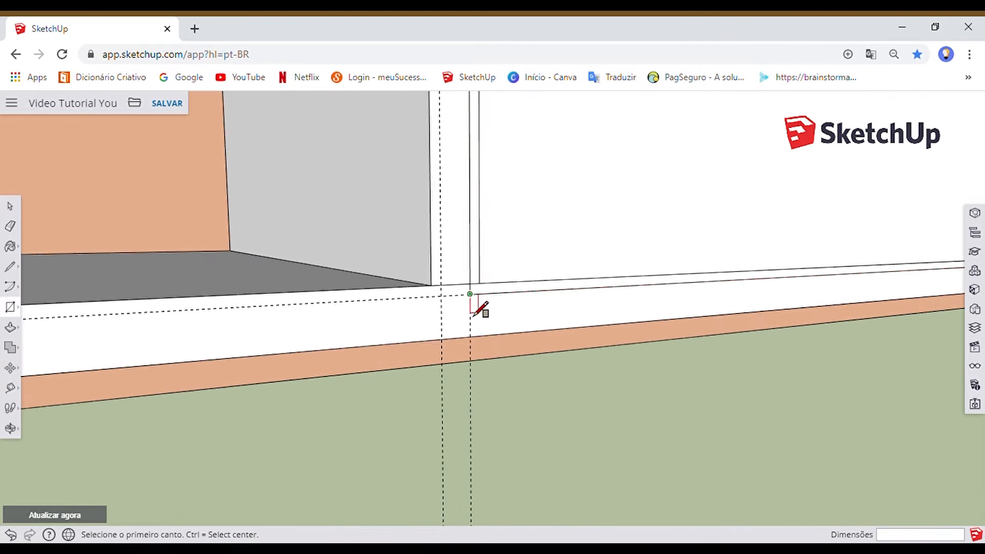
Extrude the right bay's front rectangle 18 mm and make the resulting panel a group
{"action": "middle_click_drag", "start_coordinate": [481, 287], "coordinate": [563, 319], "text": "shift"}
{"action": "key", "text": "p"}
{"action": "scroll", "coordinate": [563, 318], "scroll_direction": "up", "scroll_amount": 3}
{"action": "left_click", "coordinate": [578, 283]}
{"action": "type", "text": "15"}
{"action": "key", "text": "Return"}
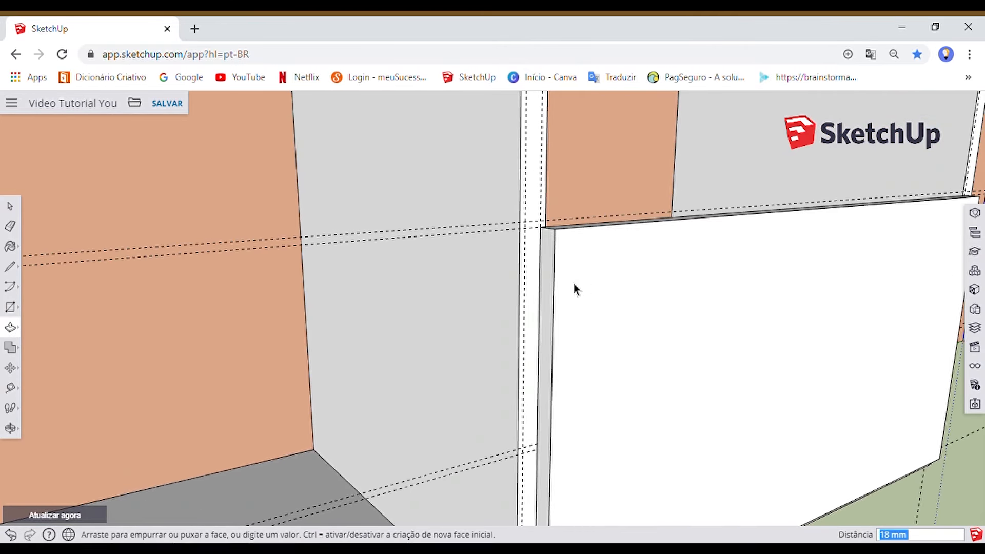
{"action": "key", "text": "space"}
{"action": "triple_click", "coordinate": [601, 269]}
{"action": "right_click", "coordinate": [602, 269]}
{"action": "left_click", "coordinate": [673, 432]}
Paint the left drawer fronts brown, the two centre doors salmon and the right bay's fronts dark blue
{"action": "scroll", "coordinate": [638, 382], "scroll_direction": "up", "scroll_amount": 3, "text": "ctrl"}
{"action": "scroll", "coordinate": [674, 383], "scroll_direction": "down", "scroll_amount": 5}
{"action": "scroll", "coordinate": [701, 396], "scroll_direction": "down", "scroll_amount": 3, "text": "ctrl"}
{"action": "scroll", "coordinate": [701, 397], "scroll_direction": "down", "scroll_amount": 5}
{"action": "middle_click_drag", "start_coordinate": [701, 396], "coordinate": [255, 368]}
{"action": "scroll", "coordinate": [624, 302], "scroll_direction": "down", "scroll_amount": 3}
{"action": "scroll", "coordinate": [222, 288], "scroll_direction": "up", "scroll_amount": 2}
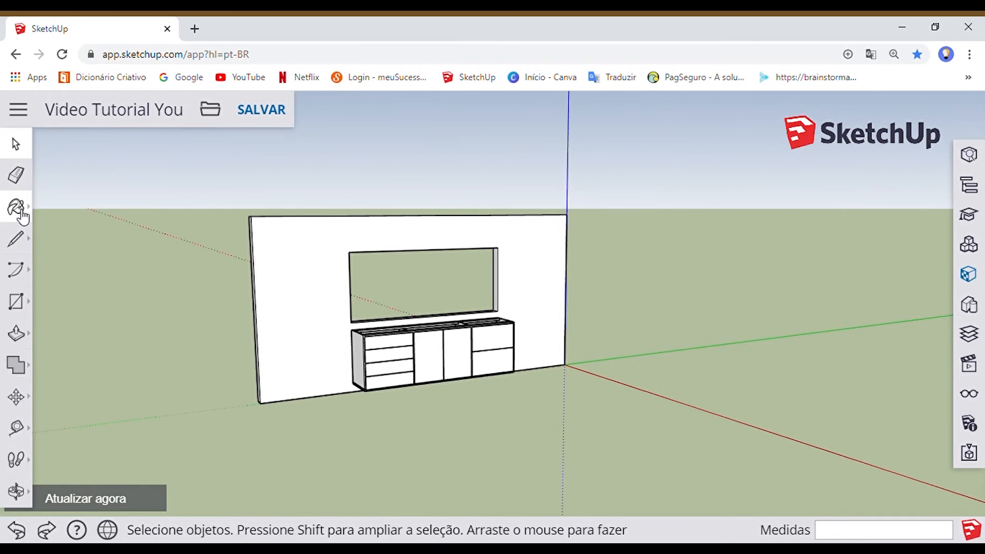
{"action": "left_click", "coordinate": [21, 213]}
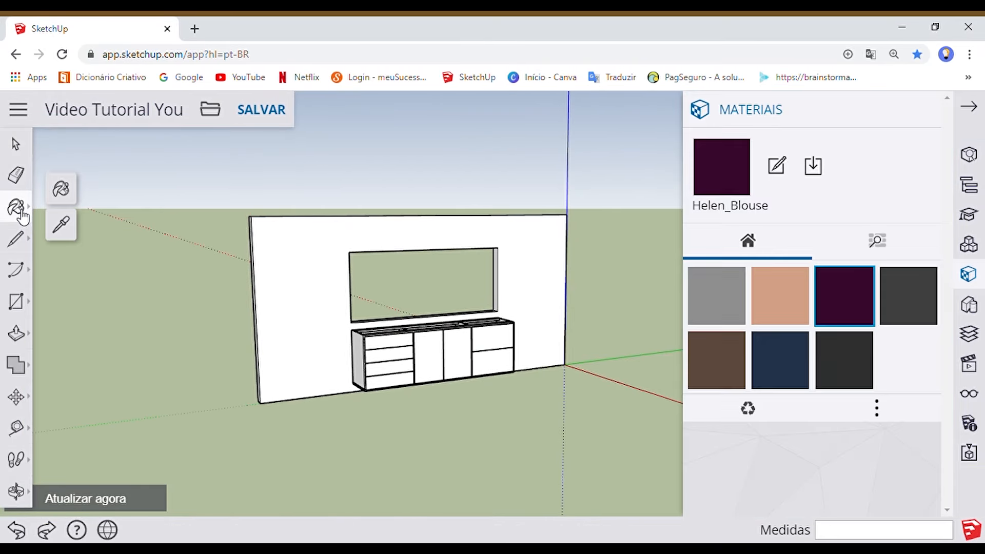
{"action": "scroll", "coordinate": [446, 425], "scroll_direction": "up", "scroll_amount": 5}
{"action": "left_click", "coordinate": [431, 328]}
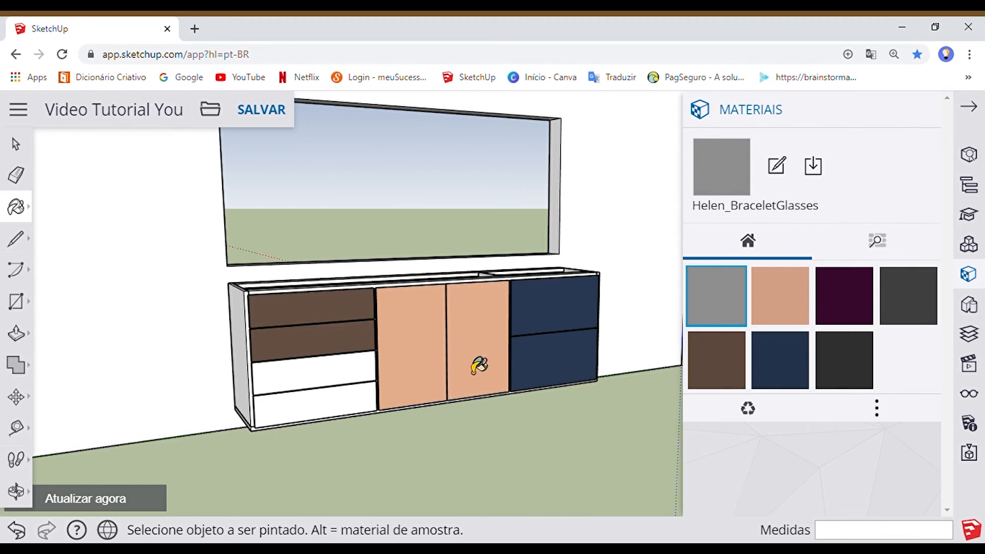
{"action": "left_click", "coordinate": [969, 110]}
{"action": "scroll", "coordinate": [677, 287], "scroll_direction": "down", "scroll_amount": 5}
{"action": "middle_click_drag", "start_coordinate": [648, 325], "coordinate": [710, 330]}
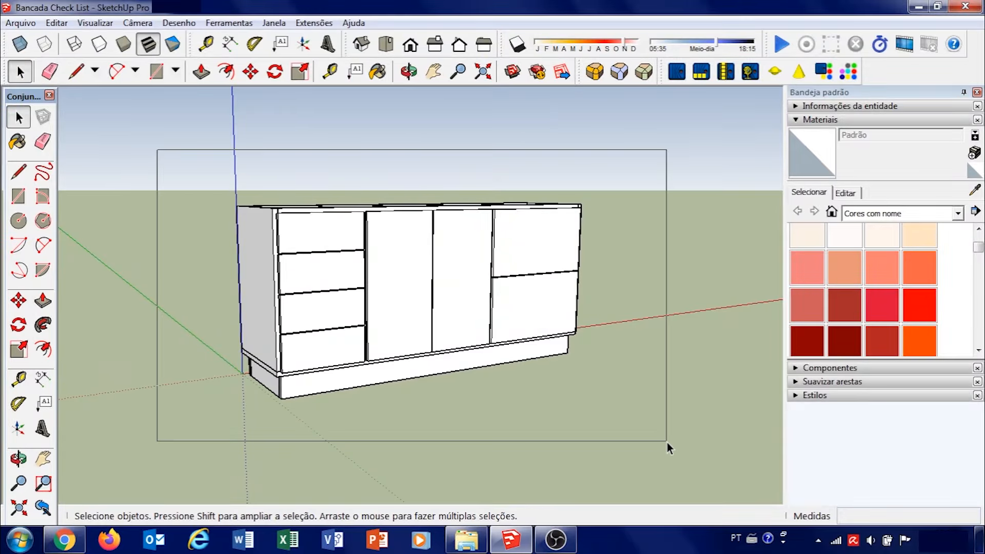
Switch to SketchUp Pro and generate a cut list for the whole Bancada Check List cabinet
{"action": "middle_click_drag", "start_coordinate": [196, 261], "coordinate": [453, 253]}
{"action": "left_click", "coordinate": [330, 177]}
{"action": "left_click", "coordinate": [195, 450]}
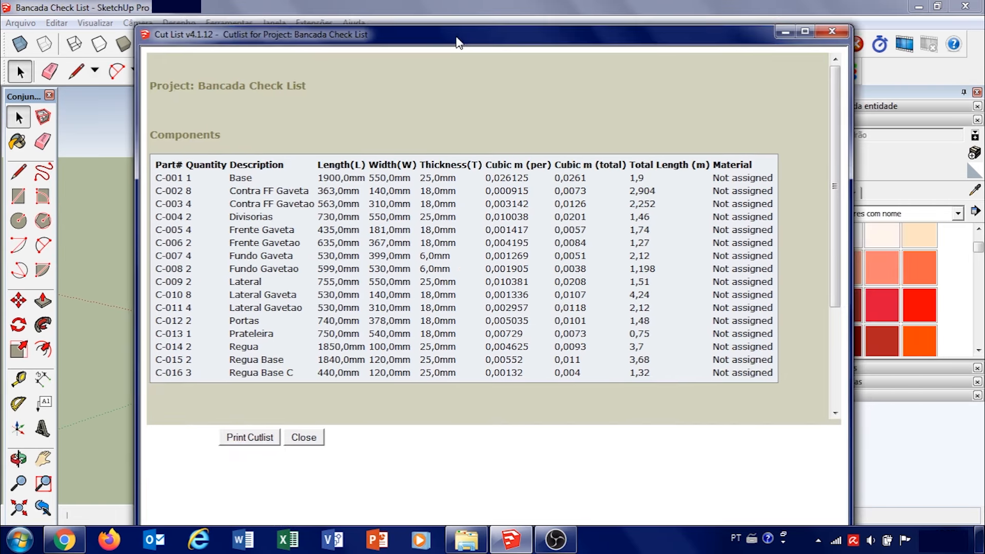
{"action": "left_click_drag", "start_coordinate": [837, 101], "coordinate": [842, 123]}
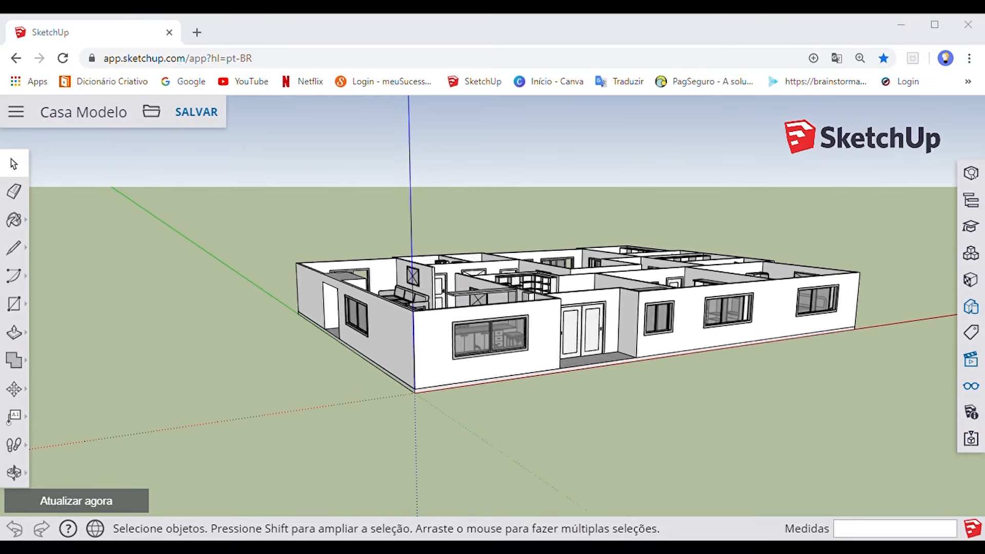
{"action": "scroll", "coordinate": [496, 336], "scroll_direction": "up", "scroll_amount": 10}
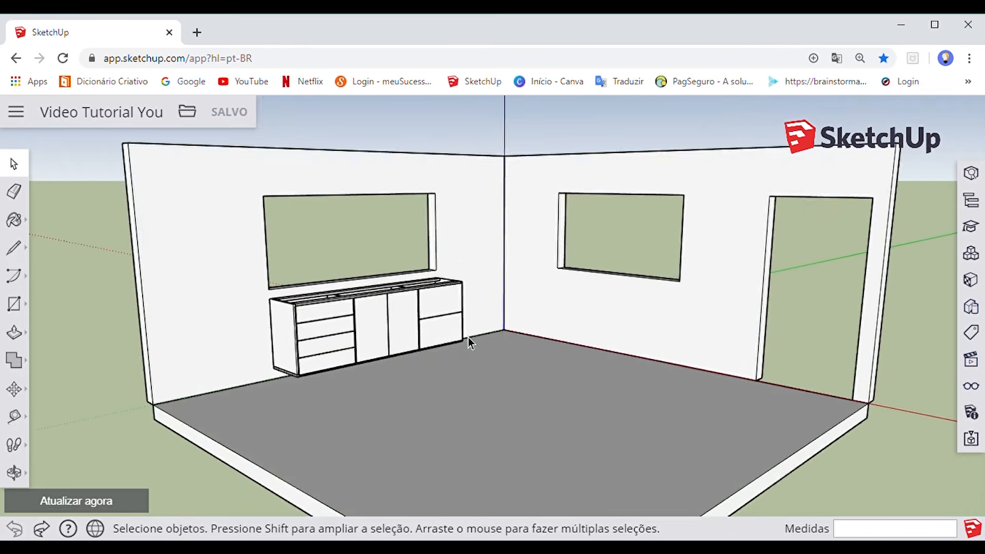
Select the whole base cabinet in the room and place a copy of it outside the room along the green axis
{"action": "scroll", "coordinate": [468, 337], "scroll_direction": "up", "scroll_amount": 3}
{"action": "middle_click_drag", "start_coordinate": [552, 363], "coordinate": [453, 387]}
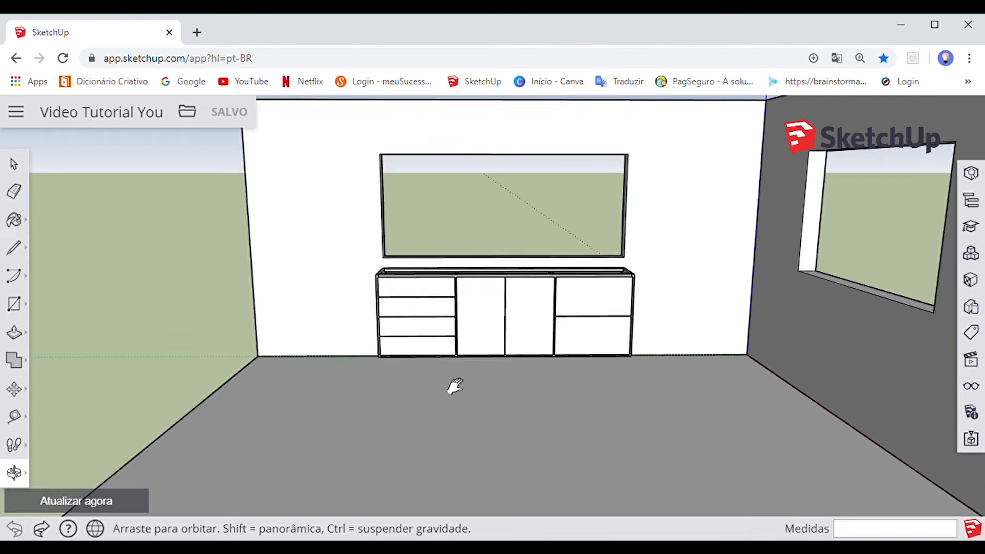
{"action": "key", "text": "space"}
{"action": "left_click_drag", "start_coordinate": [759, 431], "coordinate": [759, 431]}
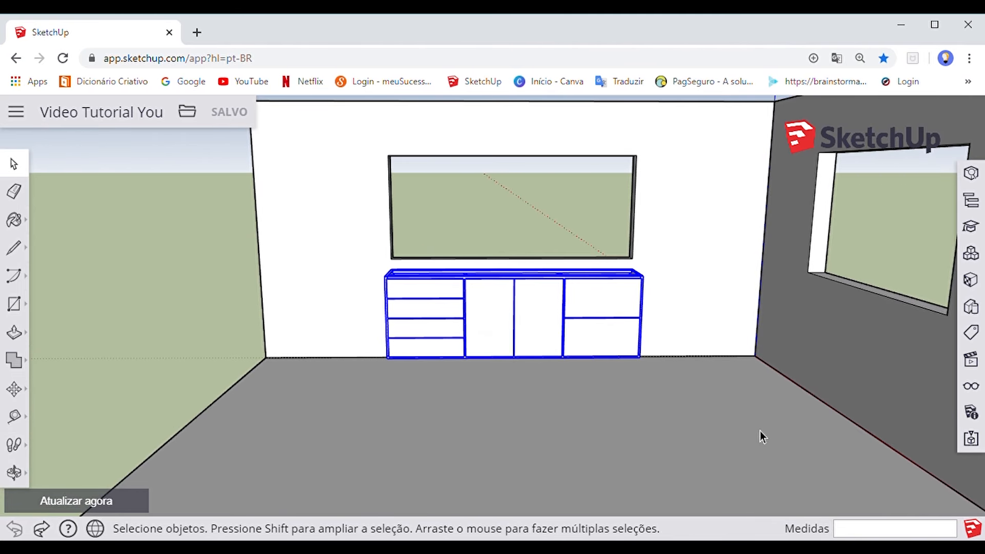
{"action": "key", "text": "m"}
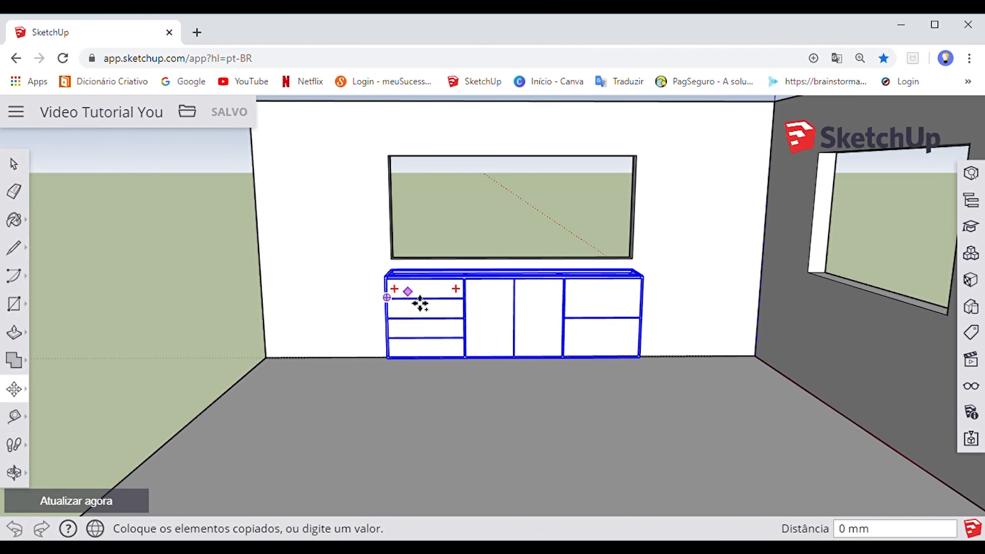
{"action": "scroll", "coordinate": [420, 304], "scroll_direction": "down", "scroll_amount": 5}
{"action": "middle_click_drag", "start_coordinate": [488, 309], "coordinate": [226, 320]}
{"action": "middle_click_drag", "start_coordinate": [678, 322], "coordinate": [431, 325]}
{"action": "left_click", "coordinate": [518, 319]}
{"action": "key", "text": "space"}
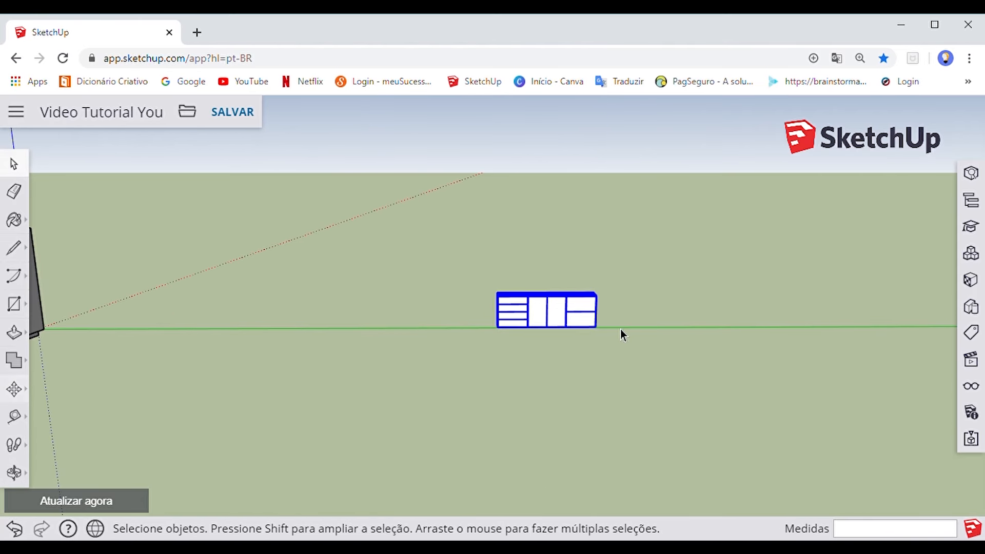
Select all eight front panels of the copied cabinet and move them along the green axis, clear of the carcass
{"action": "scroll", "coordinate": [626, 328], "scroll_direction": "up", "scroll_amount": 3}
{"action": "left_click", "coordinate": [627, 328]}
{"action": "mouse_move", "coordinate": [636, 346]}
{"action": "middle_mouse_down"}
{"action": "mouse_move", "coordinate": [431, 330]}
{"action": "mouse_move", "coordinate": [631, 329]}
{"action": "middle_mouse_up"}
{"action": "scroll", "coordinate": [494, 328], "scroll_direction": "up", "scroll_amount": 3}
{"action": "middle_click_drag", "start_coordinate": [494, 329], "coordinate": [307, 328]}
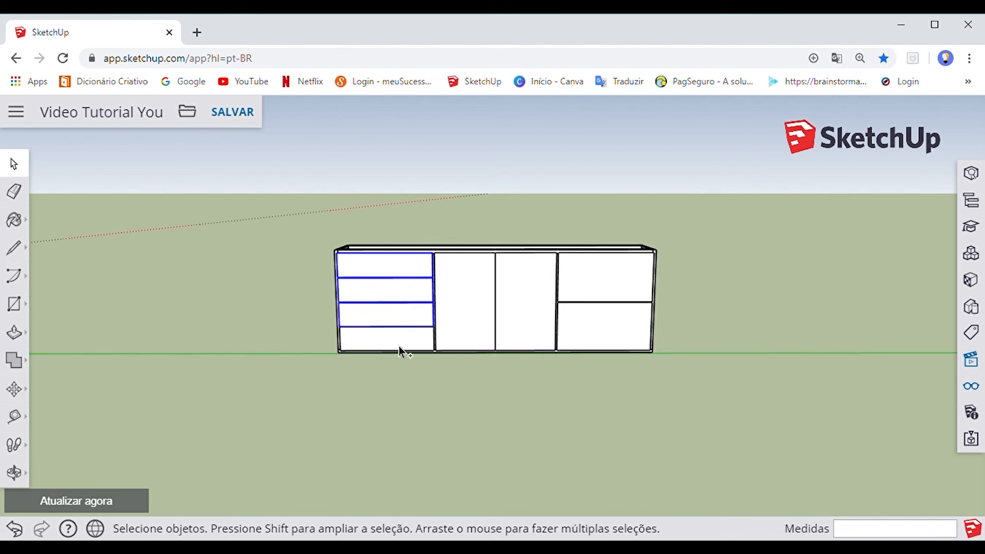
{"action": "left_click", "coordinate": [547, 287], "text": "ctrl"}
{"action": "left_click", "coordinate": [599, 291], "text": "ctrl"}
{"action": "left_click", "coordinate": [595, 328], "text": "ctrl"}
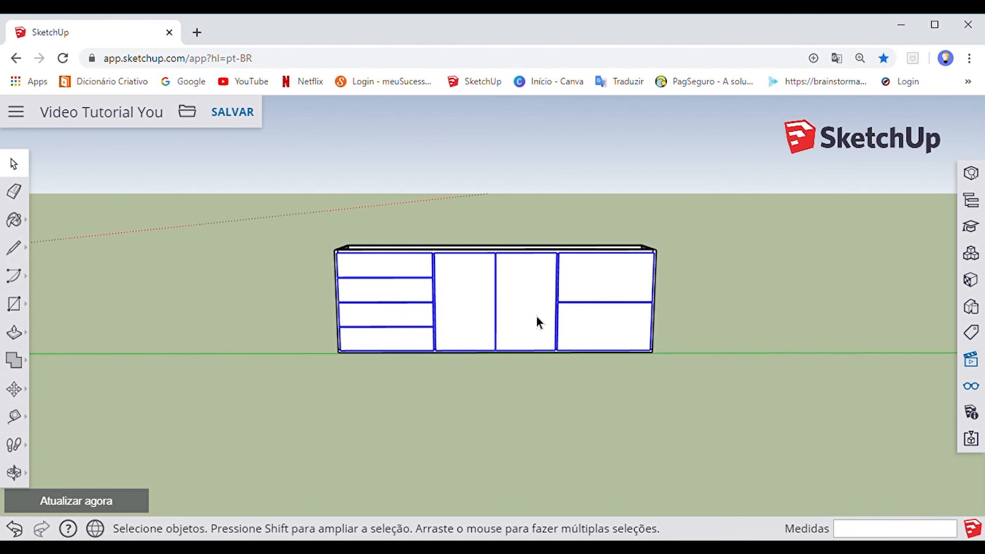
{"action": "scroll", "coordinate": [531, 313], "scroll_direction": "up", "scroll_amount": 2}
{"action": "key", "text": "m"}
{"action": "left_click", "coordinate": [534, 289]}
{"action": "scroll", "coordinate": [548, 293], "scroll_direction": "down", "scroll_amount": 3}
{"action": "middle_click_drag", "start_coordinate": [606, 304], "coordinate": [410, 308], "text": "shift"}
{"action": "left_click", "coordinate": [515, 303]}
{"action": "key", "text": "space"}
{"action": "left_click", "coordinate": [455, 286]}
Rotate the carcass's two side panels and two dividers together by -90° about the vertical axis
{"action": "middle_click_drag", "start_coordinate": [455, 286], "coordinate": [425, 314]}
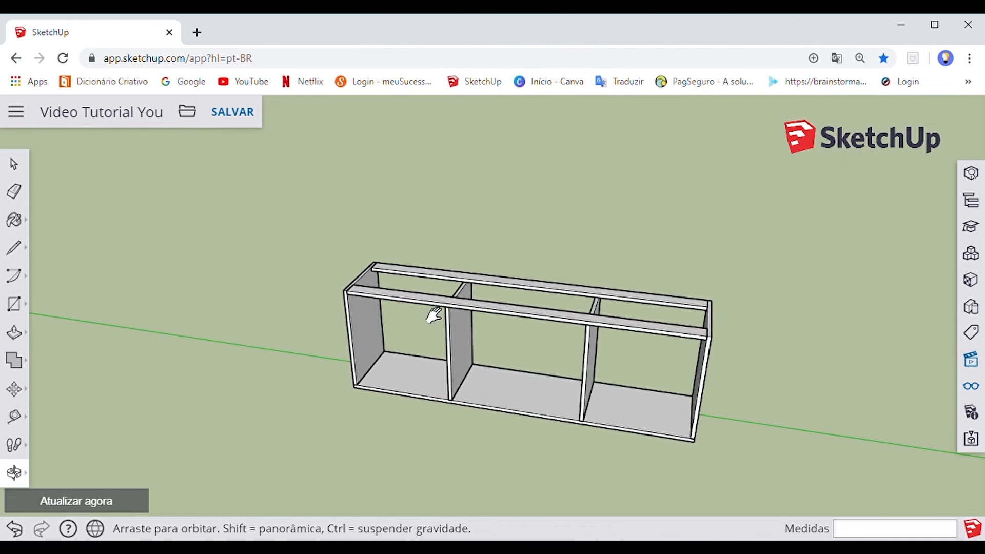
{"action": "scroll", "coordinate": [365, 320], "scroll_direction": "up", "scroll_amount": 3}
{"action": "middle_click_drag", "start_coordinate": [516, 359], "coordinate": [496, 395]}
{"action": "scroll", "coordinate": [550, 349], "scroll_direction": "down", "scroll_amount": 3}
{"action": "scroll", "coordinate": [468, 409], "scroll_direction": "up", "scroll_amount": 2}
{"action": "key", "text": "m"}
{"action": "scroll", "coordinate": [468, 409], "scroll_direction": "up", "scroll_amount": 3}
{"action": "key", "text": "q"}
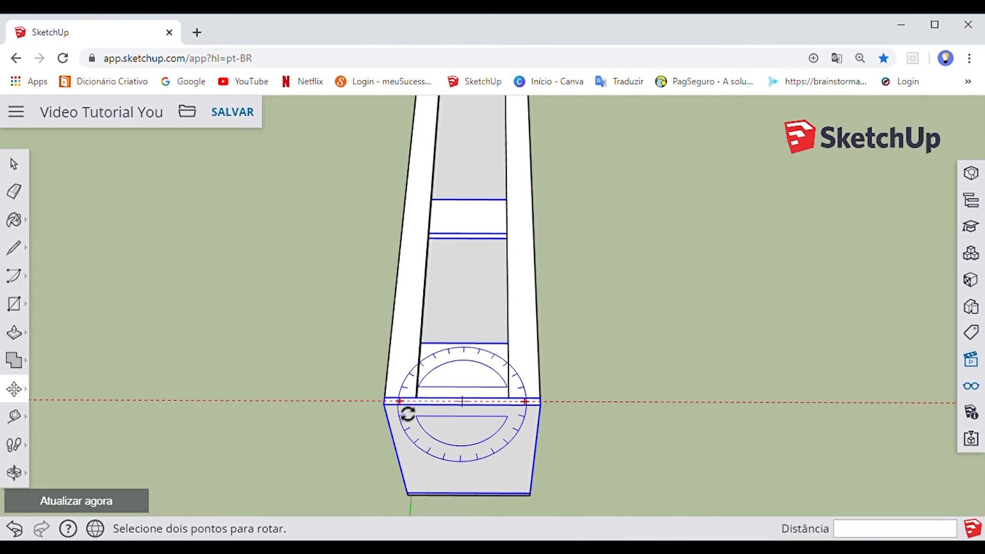
{"action": "left_click", "coordinate": [402, 405]}
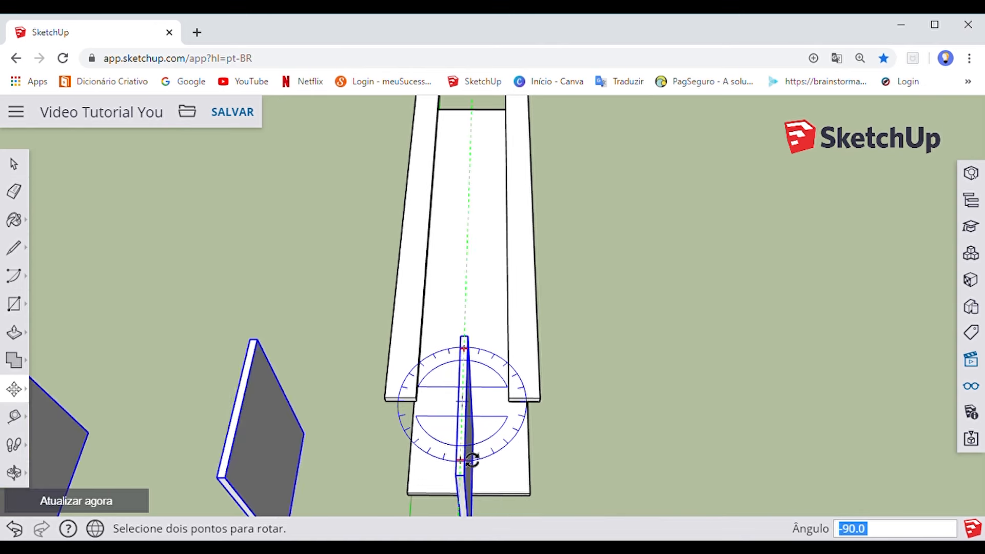
{"action": "left_click", "coordinate": [472, 460]}
Move the four rotated panels away from the carcass to the free area beyond the separated fronts
{"action": "key", "text": "m"}
{"action": "scroll", "coordinate": [488, 358], "scroll_direction": "down", "scroll_amount": 3}
{"action": "middle_click_drag", "start_coordinate": [558, 383], "coordinate": [396, 359]}
{"action": "left_click", "coordinate": [396, 359]}
{"action": "middle_click_drag", "start_coordinate": [590, 285], "coordinate": [316, 331], "text": "shift"}
{"action": "left_click", "coordinate": [348, 319]}
{"action": "key", "text": "space"}
Move two of the rotated panels onto the first one, stacking them edge to edge above it
{"action": "left_click", "coordinate": [395, 278]}
{"action": "middle_click_drag", "start_coordinate": [243, 339], "coordinate": [405, 318], "text": "shift"}
{"action": "middle_click_drag", "start_coordinate": [406, 318], "coordinate": [578, 253]}
{"action": "scroll", "coordinate": [510, 275], "scroll_direction": "up", "scroll_amount": 2}
{"action": "left_click", "coordinate": [509, 273]}
{"action": "key", "text": "m"}
{"action": "scroll", "coordinate": [463, 260], "scroll_direction": "up", "scroll_amount": 5}
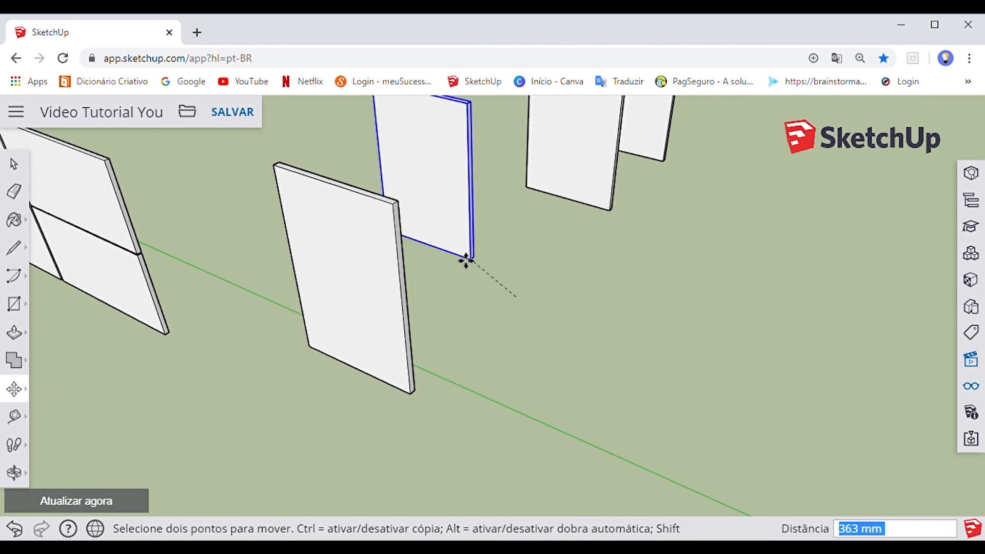
{"action": "key", "text": "space"}
{"action": "left_click", "coordinate": [515, 272]}
{"action": "key", "text": "m"}
{"action": "scroll", "coordinate": [523, 298], "scroll_direction": "up", "scroll_amount": 5}
{"action": "left_click", "coordinate": [530, 306]}
{"action": "scroll", "coordinate": [524, 297], "scroll_direction": "down", "scroll_amount": 5}
{"action": "left_click", "coordinate": [361, 214]}
Move the remaining rotated panel by its lower corner onto the top corner of the three-panel stack
{"action": "key", "text": "space"}
{"action": "left_click", "coordinate": [511, 226]}
{"action": "key", "text": "m"}
{"action": "scroll", "coordinate": [535, 274], "scroll_direction": "up", "scroll_amount": 5}
{"action": "left_click", "coordinate": [556, 290]}
{"action": "scroll", "coordinate": [536, 293], "scroll_direction": "down", "scroll_amount": 5}
{"action": "scroll", "coordinate": [409, 198], "scroll_direction": "up", "scroll_amount": 5}
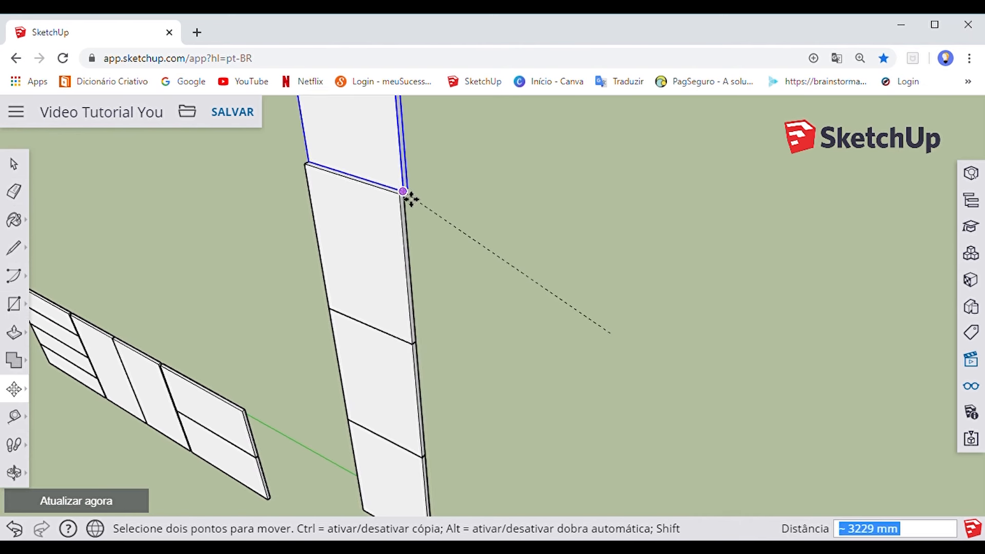
{"action": "left_click", "coordinate": [409, 198]}
{"action": "scroll", "coordinate": [494, 222], "scroll_direction": "up", "scroll_amount": 1}
Move the stack's upper two panels sideways along the green axis and down beside the lower two
{"action": "scroll", "coordinate": [493, 222], "scroll_direction": "down", "scroll_amount": 5}
{"action": "middle_click_drag", "start_coordinate": [486, 354], "coordinate": [524, 328]}
{"action": "key", "text": "space"}
{"action": "left_click", "coordinate": [491, 272], "text": "shift"}
{"action": "key", "text": "m"}
{"action": "left_click", "coordinate": [497, 274]}
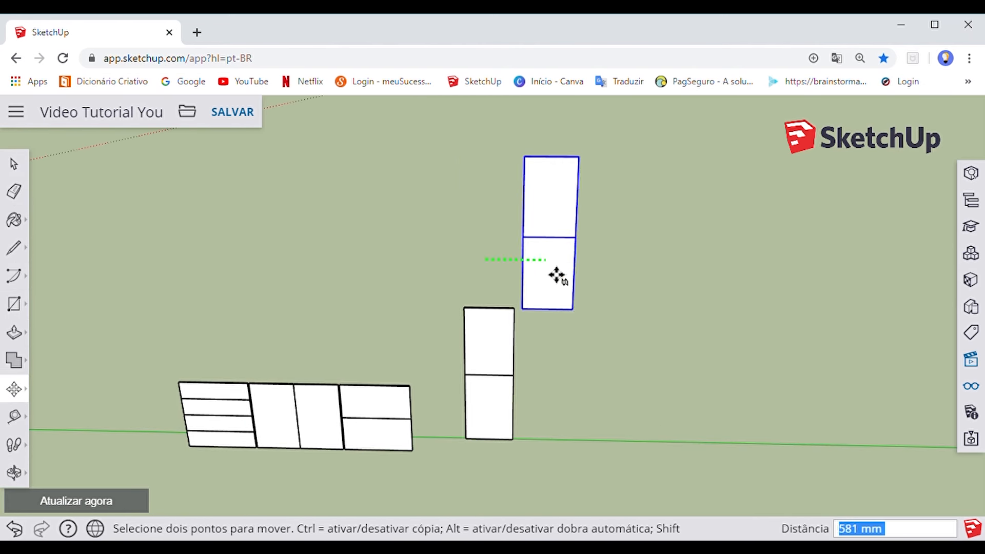
{"action": "left_click", "coordinate": [575, 278]}
{"action": "left_click", "coordinate": [575, 277]}
{"action": "left_click", "coordinate": [572, 402]}
Move the lower two-panel stack so that its bottom corner meets the outer bottom corner of the front panels
{"action": "middle_click_drag", "start_coordinate": [572, 403], "coordinate": [497, 414]}
{"action": "key", "text": "space"}
{"action": "left_click", "coordinate": [497, 414], "text": "shift"}
{"action": "middle_click_drag", "start_coordinate": [493, 459], "coordinate": [514, 417], "text": "shift"}
{"action": "key", "text": "m"}
{"action": "scroll", "coordinate": [495, 405], "scroll_direction": "up", "scroll_amount": 5}
{"action": "left_click", "coordinate": [460, 405]}
{"action": "left_click", "coordinate": [256, 377]}
{"action": "scroll", "coordinate": [266, 387], "scroll_direction": "down", "scroll_amount": 5}
Move the other two-panel stack so that its lower corner meets the first stack's outer lower corner
{"action": "key", "text": "space"}
{"action": "left_click", "coordinate": [363, 227]}
{"action": "left_click", "coordinate": [368, 345]}
{"action": "middle_click_drag", "start_coordinate": [370, 347], "coordinate": [466, 325]}
{"action": "key", "text": "m"}
{"action": "scroll", "coordinate": [442, 356], "scroll_direction": "up", "scroll_amount": 4}
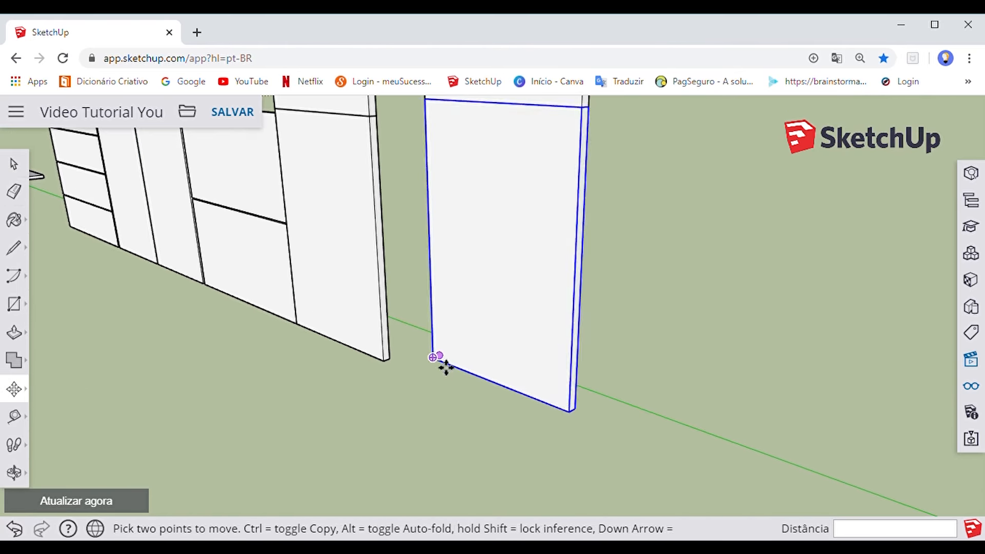
{"action": "left_click", "coordinate": [441, 365]}
{"action": "left_click", "coordinate": [396, 369]}
{"action": "scroll", "coordinate": [475, 301], "scroll_direction": "down", "scroll_amount": 4}
{"action": "key", "text": "space"}
{"action": "left_click", "coordinate": [465, 254], "text": "shift"}
{"action": "middle_click_drag", "start_coordinate": [437, 359], "coordinate": [462, 308]}
{"action": "key", "text": "m"}
{"action": "scroll", "coordinate": [464, 303], "scroll_direction": "up", "scroll_amount": 6}
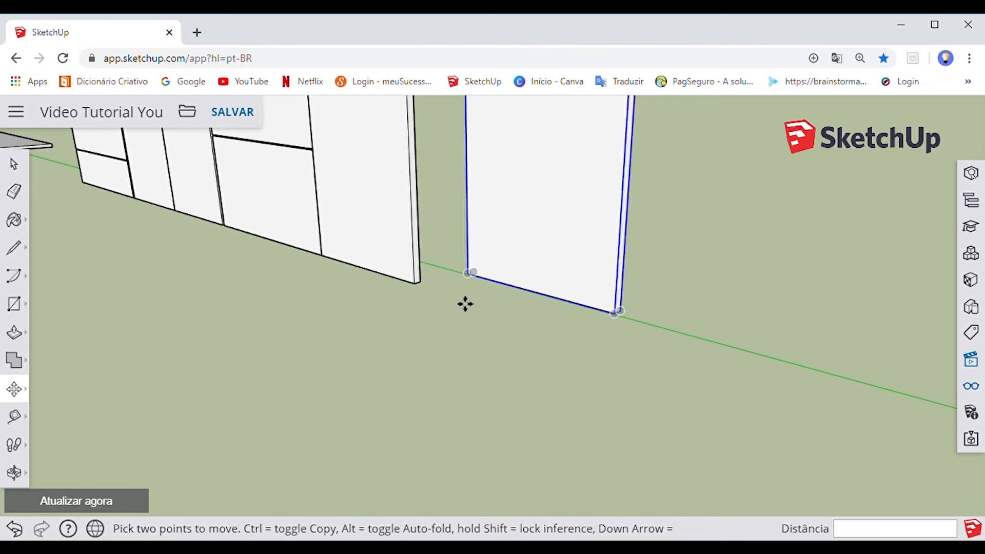
{"action": "left_click", "coordinate": [477, 278]}
{"action": "scroll", "coordinate": [393, 300], "scroll_direction": "down", "scroll_amount": 4}
{"action": "left_click", "coordinate": [411, 305]}
{"action": "scroll", "coordinate": [408, 267], "scroll_direction": "down", "scroll_amount": 5}
Space the two panel stacks away from the front panels and from each other along the green axis
{"action": "key", "text": "o"}
{"action": "left_click_drag", "start_coordinate": [413, 314], "coordinate": [501, 301]}
{"action": "key", "text": "space"}
{"action": "scroll", "coordinate": [531, 294], "scroll_direction": "up", "scroll_amount": 5}
{"action": "key", "text": "m"}
{"action": "middle_click_drag", "start_coordinate": [535, 276], "coordinate": [513, 288]}
{"action": "key", "text": "space"}
{"action": "left_click", "coordinate": [512, 288]}
{"action": "key", "text": "m"}
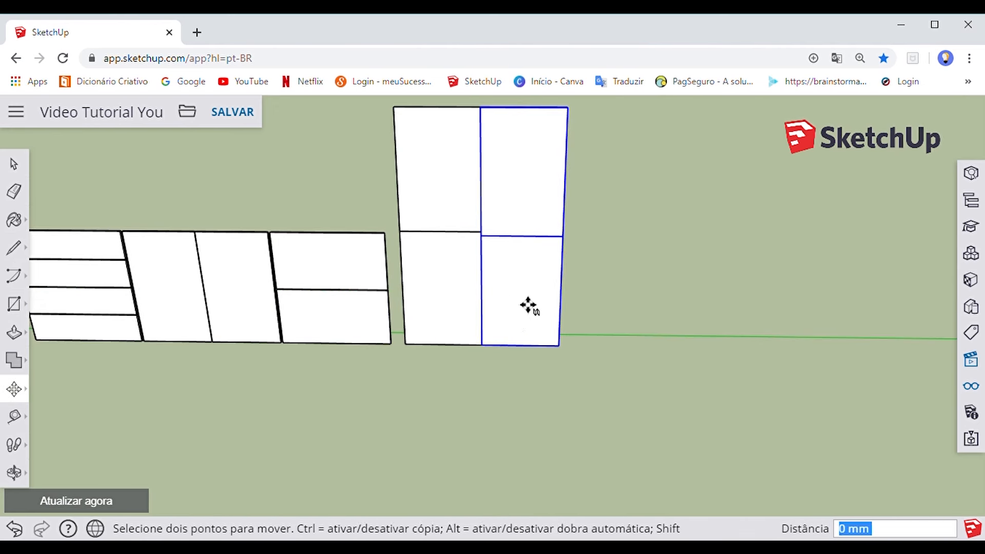
{"action": "left_click", "coordinate": [528, 306]}
{"action": "scroll", "coordinate": [553, 303], "scroll_direction": "down", "scroll_amount": 3}
Select the carcass's bottom panel and two top rails and rotate them upright to face the same way as the other panels
{"action": "middle_click_drag", "start_coordinate": [622, 295], "coordinate": [433, 336]}
{"action": "key", "text": "space"}
{"action": "left_click", "coordinate": [432, 336]}
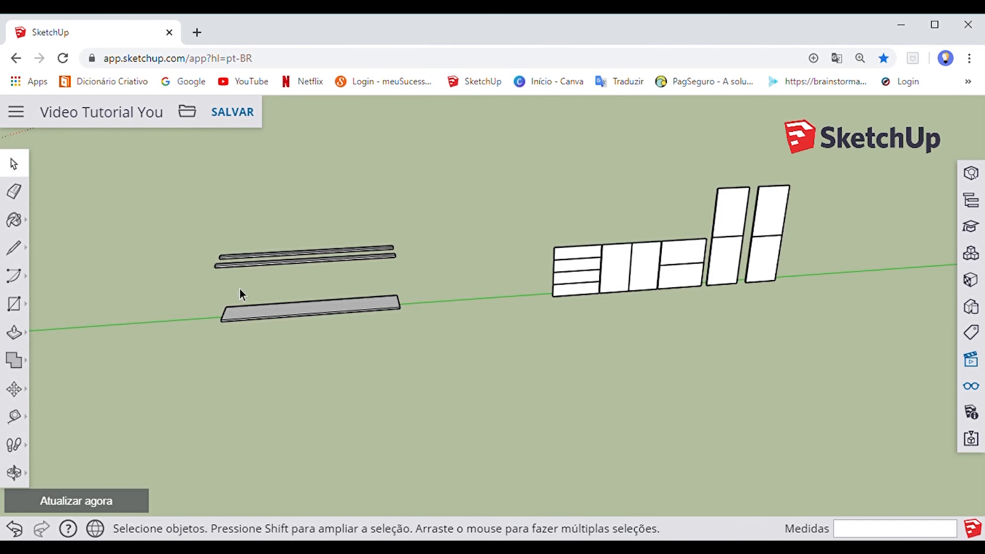
{"action": "middle_click_drag", "start_coordinate": [463, 365], "coordinate": [492, 359]}
{"action": "scroll", "coordinate": [512, 354], "scroll_direction": "up", "scroll_amount": 3}
{"action": "key", "text": "m"}
{"action": "key", "text": "q"}
{"action": "left_click", "coordinate": [471, 324]}
{"action": "left_click", "coordinate": [514, 289]}
{"action": "scroll", "coordinate": [519, 279], "scroll_direction": "down", "scroll_amount": 3}
{"action": "middle_click_drag", "start_coordinate": [595, 277], "coordinate": [475, 318]}
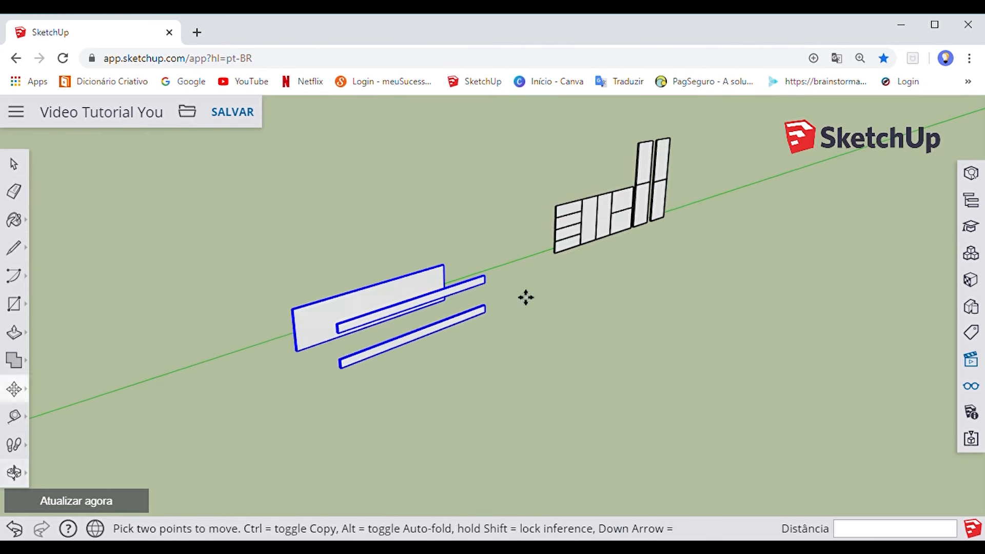
Move the loose top rails closer to the bottom panel so that the pieces line up
{"action": "key", "text": "space"}
{"action": "left_click", "coordinate": [231, 414]}
{"action": "scroll", "coordinate": [231, 414], "scroll_direction": "up", "scroll_amount": 3}
{"action": "scroll", "coordinate": [441, 290], "scroll_direction": "up", "scroll_amount": 2}
{"action": "left_click", "coordinate": [424, 360]}
{"action": "scroll", "coordinate": [421, 365], "scroll_direction": "up", "scroll_amount": 3}
{"action": "key", "text": "m"}
{"action": "left_click", "coordinate": [456, 348]}
{"action": "middle_click_drag", "start_coordinate": [259, 142], "coordinate": [430, 260], "text": "shift"}
{"action": "left_click", "coordinate": [421, 248]}
Select the bottom panel together with the two top rails and move them by the panel's lower corner to line up with the front panels
{"action": "key", "text": "space"}
{"action": "left_click", "coordinate": [442, 402], "text": "shift"}
{"action": "key", "text": "m"}
{"action": "scroll", "coordinate": [729, 269], "scroll_direction": "up", "scroll_amount": 5}
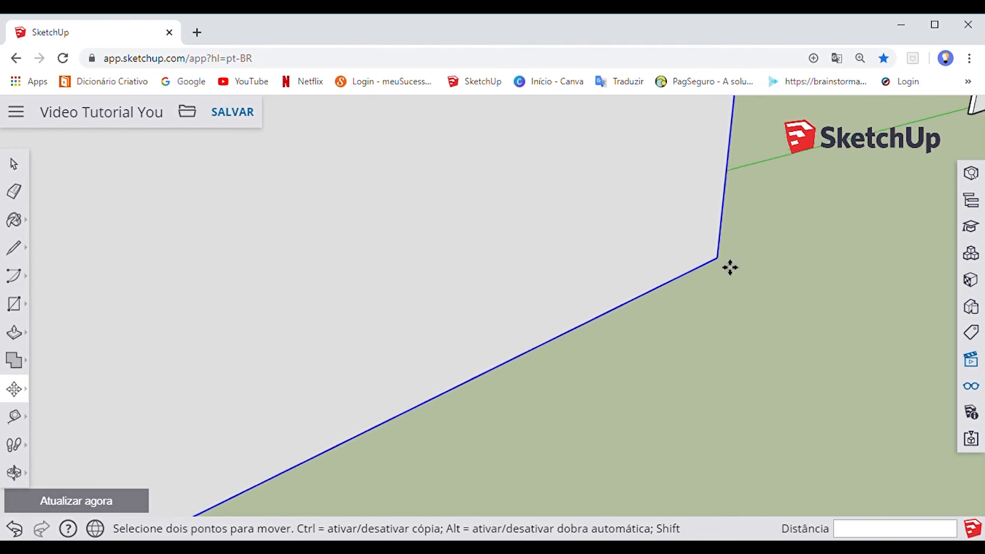
{"action": "left_click", "coordinate": [732, 266]}
{"action": "scroll", "coordinate": [667, 215], "scroll_direction": "down", "scroll_amount": 5}
{"action": "scroll", "coordinate": [663, 205], "scroll_direction": "up", "scroll_amount": 5}
{"action": "left_click", "coordinate": [343, 314]}
Raise the bottom panel and both rails about 1030 mm and slide them along the green axis to sit above the front panels
{"action": "key", "text": "o"}
{"action": "scroll", "coordinate": [351, 264], "scroll_direction": "down", "scroll_amount": 5}
{"action": "middle_click_drag", "start_coordinate": [351, 264], "coordinate": [420, 266], "text": "shift"}
{"action": "middle_click_drag", "start_coordinate": [420, 266], "coordinate": [356, 257]}
{"action": "left_click", "coordinate": [356, 257]}
{"action": "middle_click_drag", "start_coordinate": [376, 200], "coordinate": [377, 291], "text": "shift"}
{"action": "left_click", "coordinate": [377, 236]}
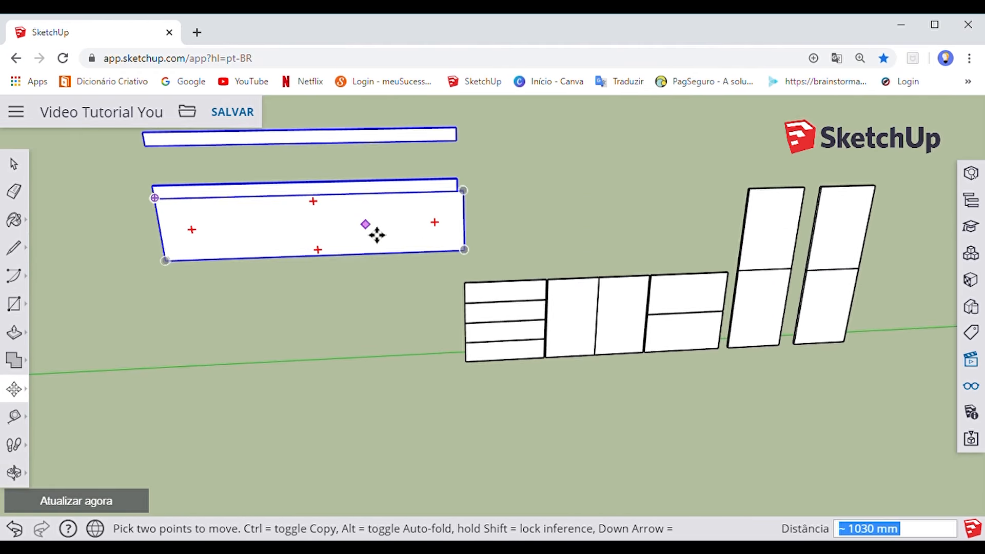
{"action": "left_click", "coordinate": [377, 235]}
{"action": "middle_click_drag", "start_coordinate": [598, 249], "coordinate": [483, 248], "text": "shift"}
{"action": "left_click", "coordinate": [515, 262]}
Select both top rails and move them up so that the lower rail clears the bottom panel
{"action": "key", "text": "space"}
{"action": "scroll", "coordinate": [491, 213], "scroll_direction": "up", "scroll_amount": 3}
{"action": "left_click", "coordinate": [489, 214]}
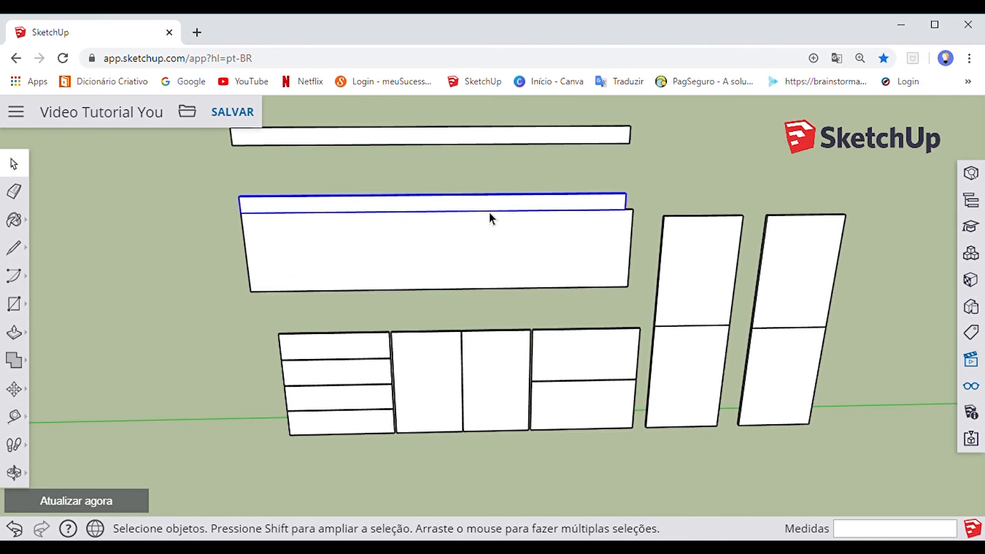
{"action": "left_click", "coordinate": [451, 136], "text": "shift"}
{"action": "scroll", "coordinate": [424, 212], "scroll_direction": "up", "scroll_amount": 1}
{"action": "key", "text": "m"}
{"action": "left_click", "coordinate": [427, 205]}
{"action": "left_click", "coordinate": [414, 191]}
{"action": "scroll", "coordinate": [412, 194], "scroll_direction": "down", "scroll_amount": 3}
{"action": "middle_click_drag", "start_coordinate": [414, 194], "coordinate": [461, 218], "text": "shift"}
Move the upper rail down so that only a small gap separates it from the lower rail
{"action": "key", "text": "space"}
{"action": "left_click", "coordinate": [458, 159]}
{"action": "key", "text": "m"}
{"action": "left_click", "coordinate": [469, 168]}
{"action": "left_click", "coordinate": [463, 198]}
{"action": "key", "text": "space"}
{"action": "middle_click_drag", "start_coordinate": [707, 349], "coordinate": [451, 382]}
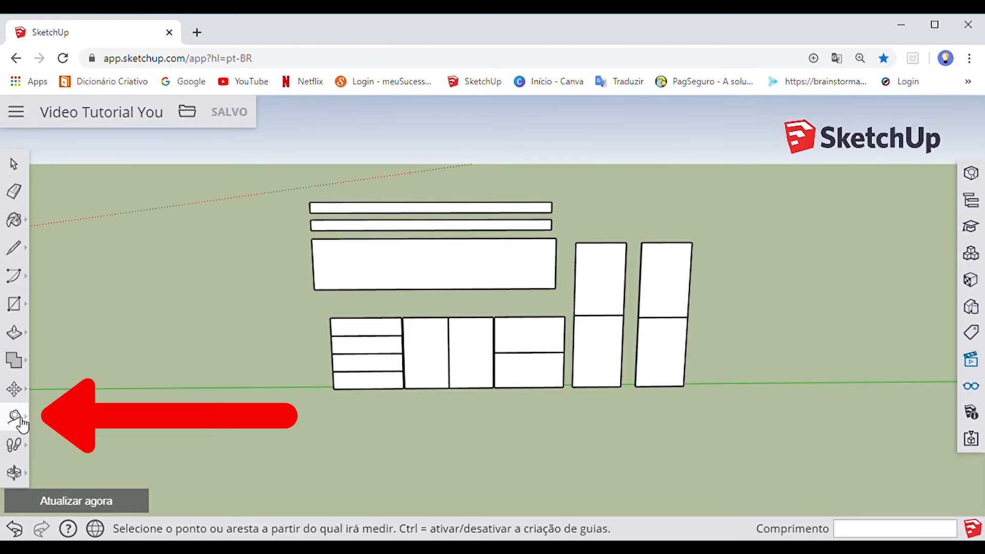
Dimension the width of the upper wide drawer front and the height of the one below it, beside the doors
{"action": "left_click", "coordinate": [21, 425]}
{"action": "left_click", "coordinate": [77, 368]}
{"action": "scroll", "coordinate": [511, 367], "scroll_direction": "up", "scroll_amount": 5}
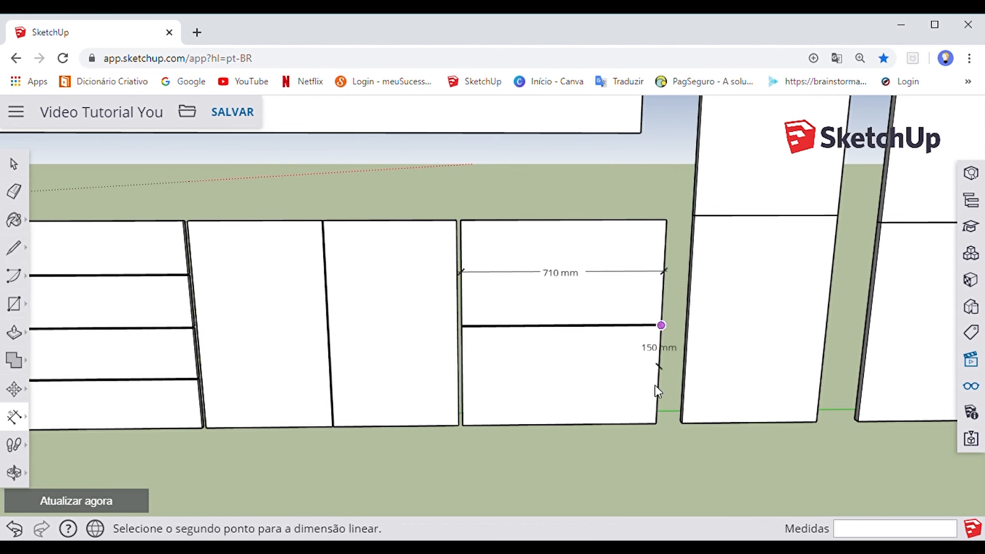
{"action": "left_click", "coordinate": [561, 421]}
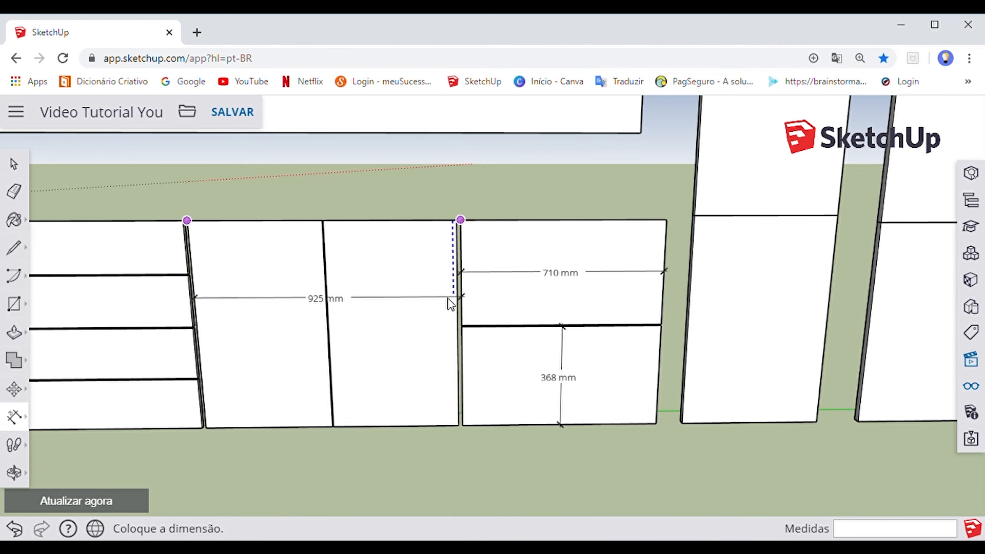
{"action": "middle_click_drag", "start_coordinate": [370, 389], "coordinate": [451, 374]}
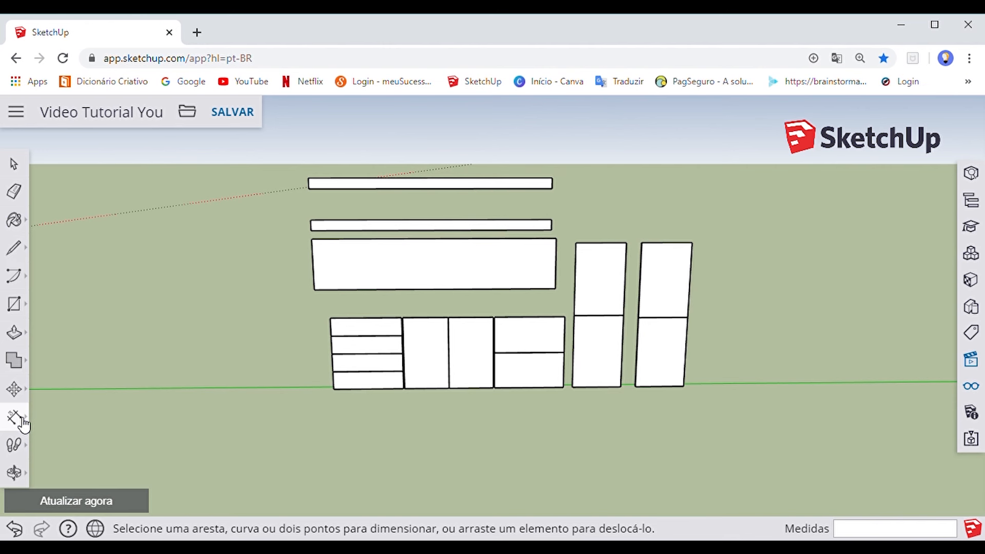
Attach leader text labels reading PORTA to the door and GAVETA to the upper wide drawer front
{"action": "left_click", "coordinate": [23, 424]}
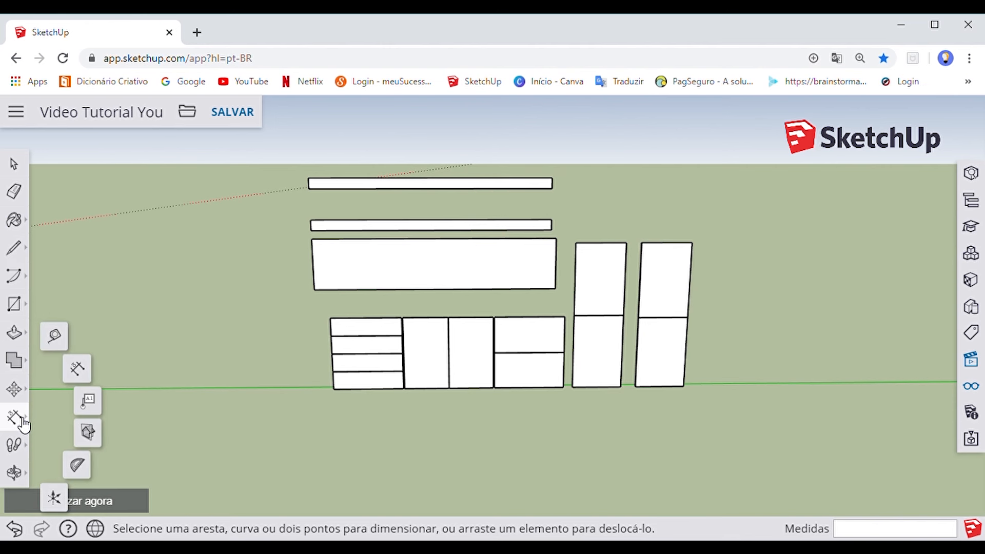
{"action": "left_click", "coordinate": [89, 401]}
{"action": "scroll", "coordinate": [466, 351], "scroll_direction": "up", "scroll_amount": 5}
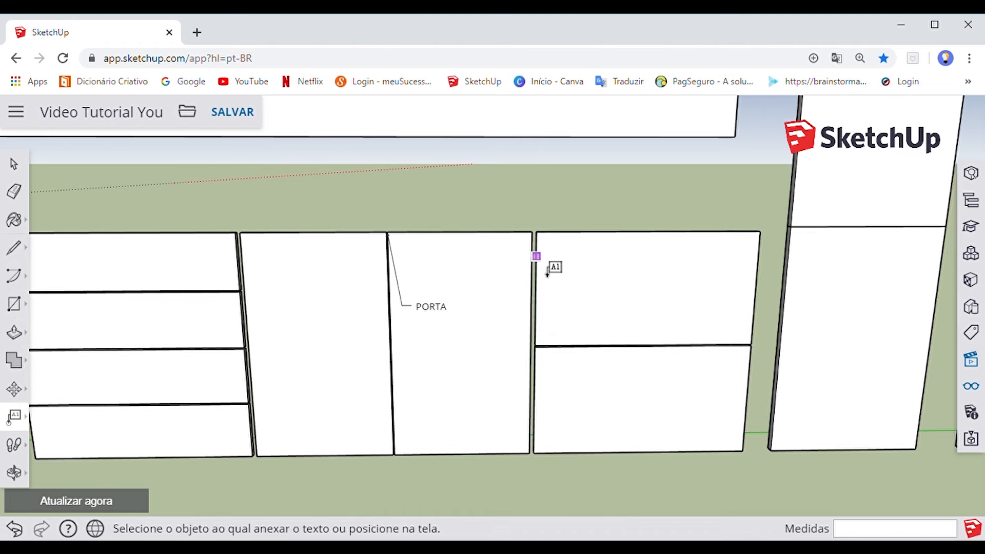
{"action": "scroll", "coordinate": [547, 272], "scroll_direction": "up", "scroll_amount": 3}
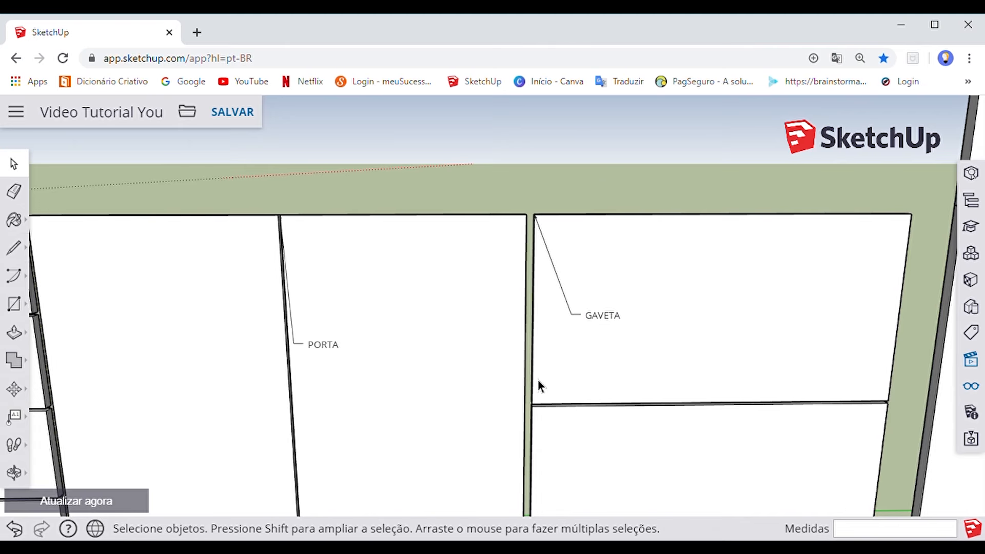
{"action": "scroll", "coordinate": [539, 385], "scroll_direction": "down", "scroll_amount": 2}
{"action": "mouse_move", "coordinate": [543, 374]}
{"action": "middle_mouse_down"}
{"action": "mouse_move", "coordinate": [492, 325]}
{"action": "mouse_move", "coordinate": [584, 325]}
{"action": "mouse_move", "coordinate": [708, 359]}
{"action": "mouse_move", "coordinate": [400, 346]}
{"action": "mouse_move", "coordinate": [695, 345]}
{"action": "middle_mouse_up"}
{"action": "key", "text": "space"}
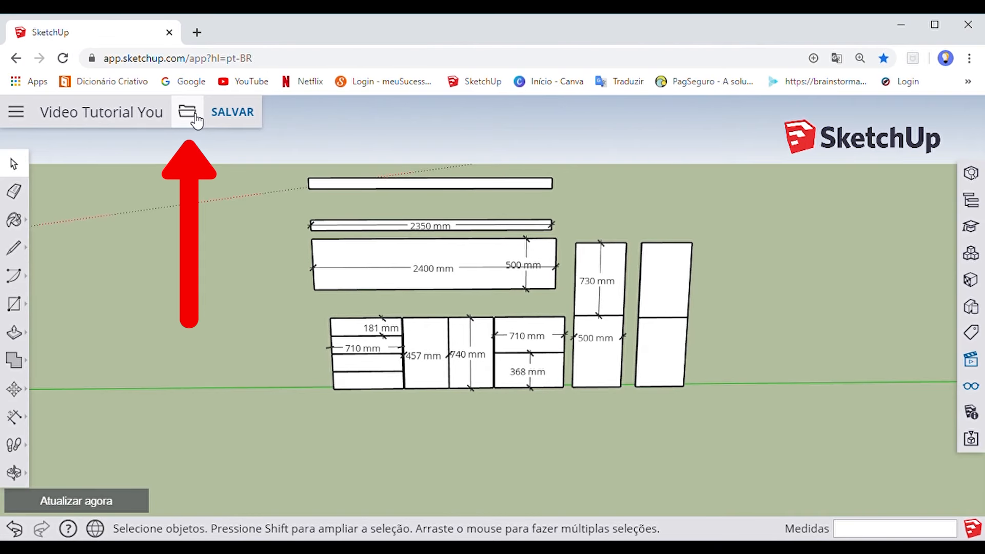
Start a PNG image export and adjust its preview to frame the dimensioned panels nearly straight on
{"action": "left_click", "coordinate": [195, 118]}
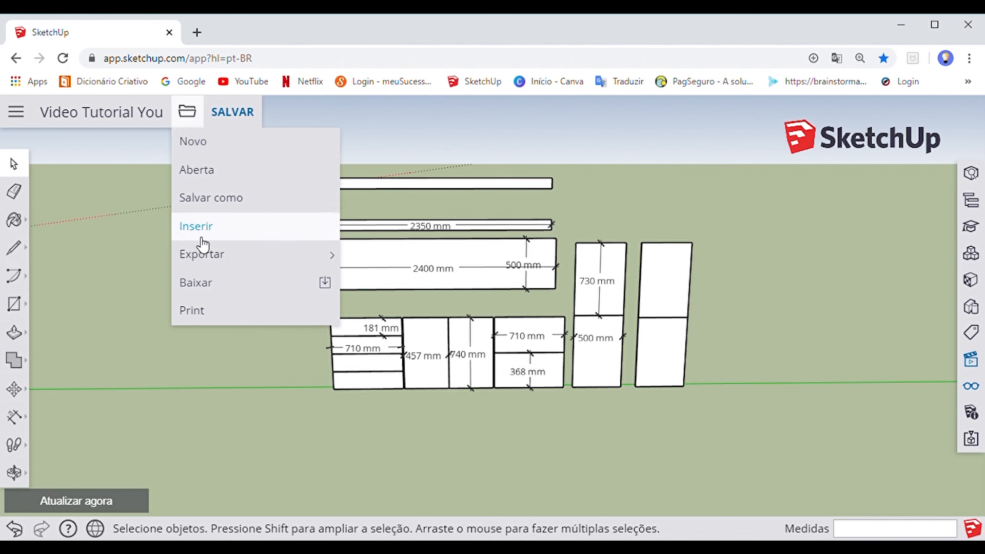
{"action": "mouse_move", "coordinate": [201, 257]}
{"action": "left_click", "coordinate": [375, 285]}
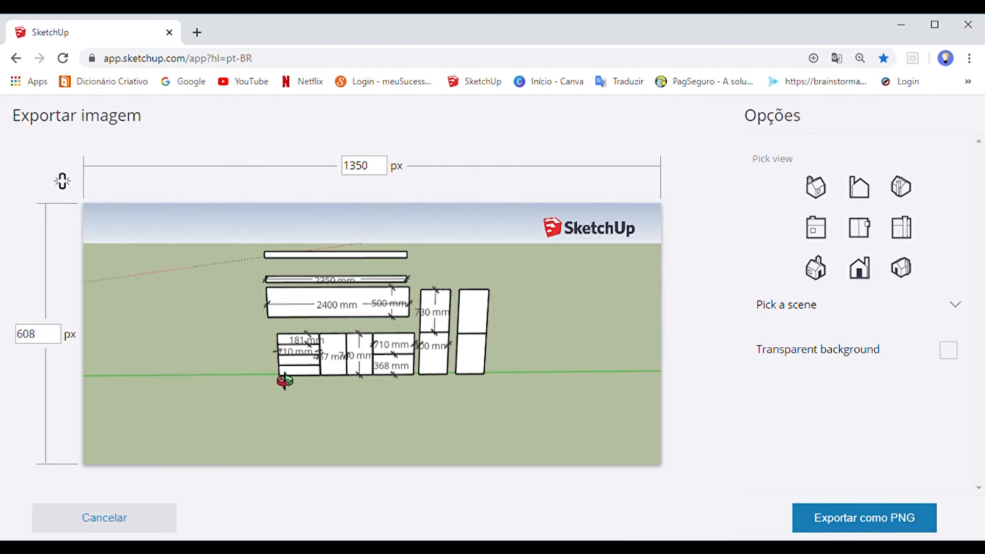
{"action": "left_click_drag", "start_coordinate": [280, 384], "coordinate": [346, 373]}
{"action": "scroll", "coordinate": [346, 373], "scroll_direction": "up", "scroll_amount": 3}
{"action": "middle_click_drag", "start_coordinate": [347, 373], "coordinate": [382, 364], "text": "shift"}
{"action": "scroll", "coordinate": [336, 400], "scroll_direction": "down", "scroll_amount": 3}
{"action": "scroll", "coordinate": [377, 367], "scroll_direction": "up", "scroll_amount": 1}
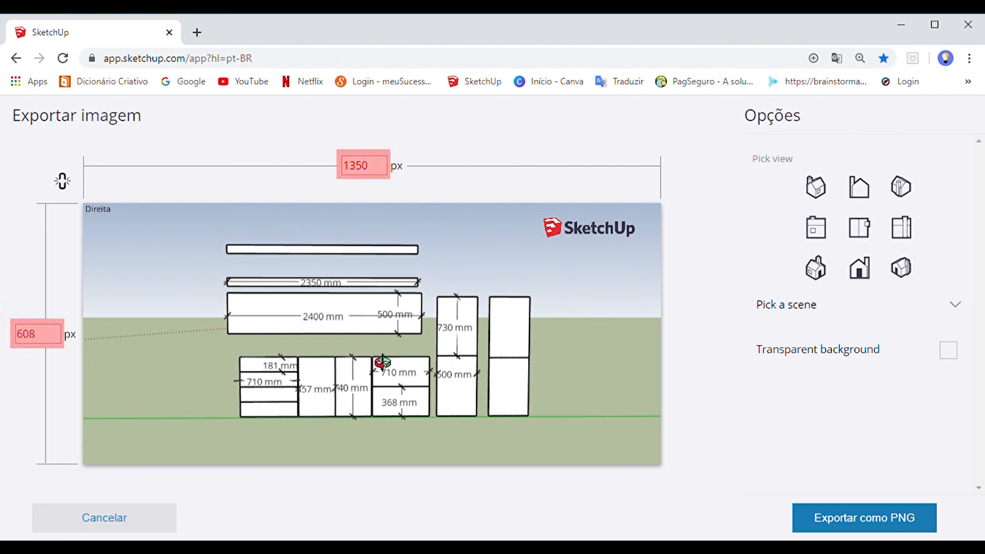